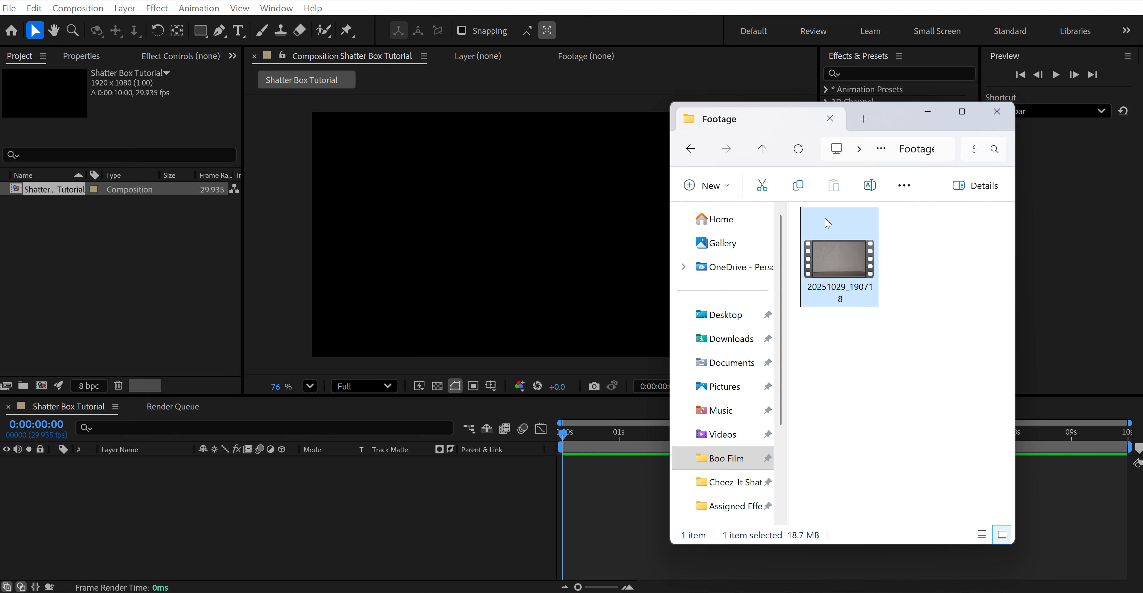
Step: Import the video 20251029_190718.mp4 from the Footage folder and add it as a layer in the Shatter Box Tutorial composition
drag(827, 223, 158, 240)
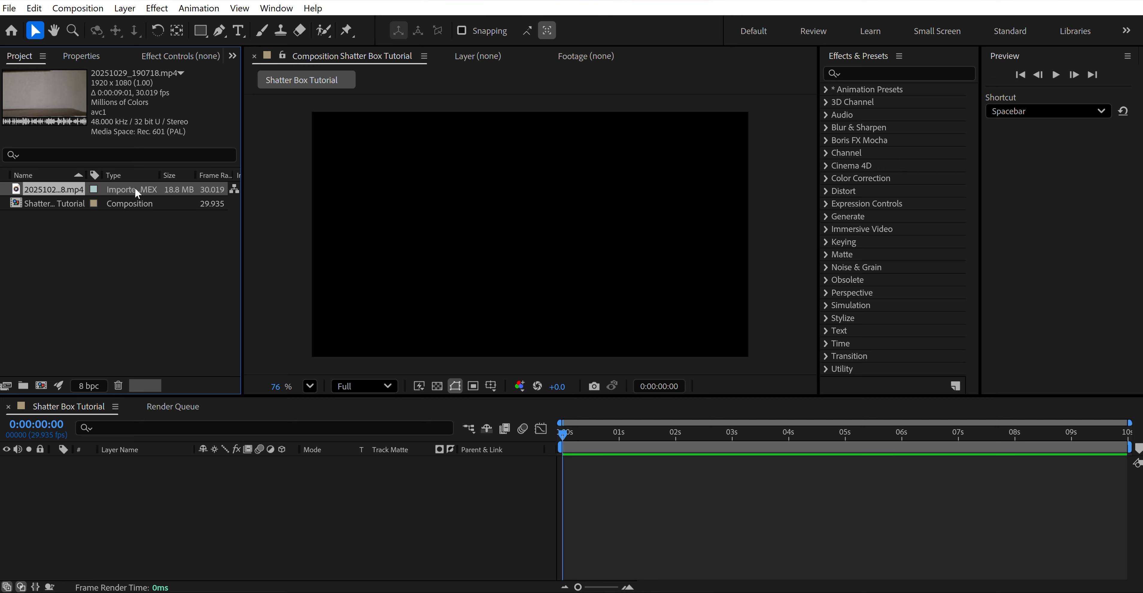
drag(135, 188, 194, 493)
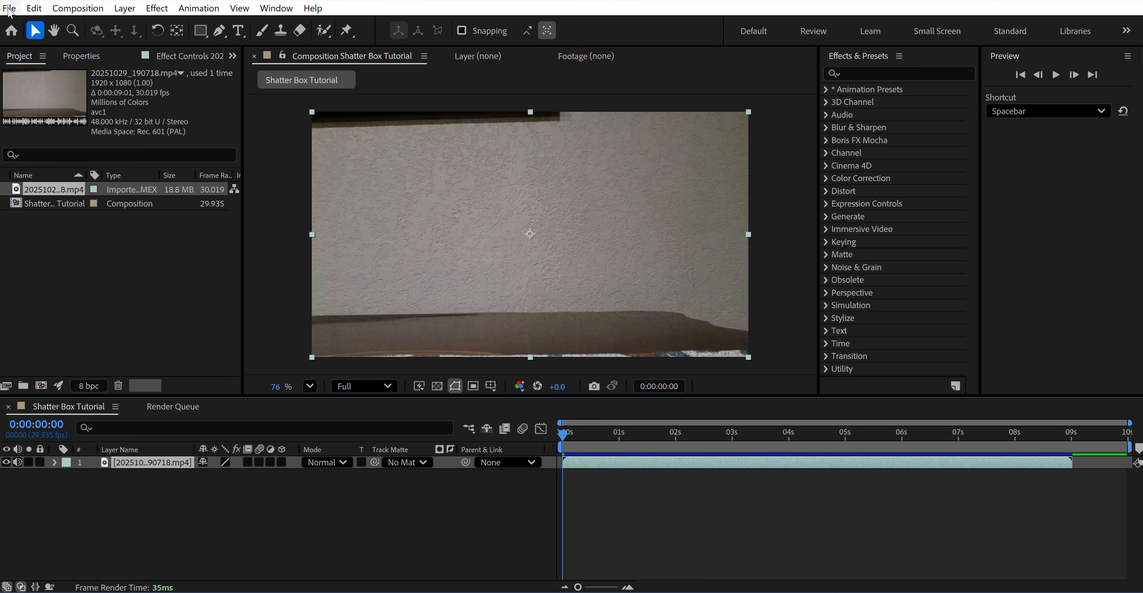
Step: Save the project
click(9, 8)
mouse_move(85, 142)
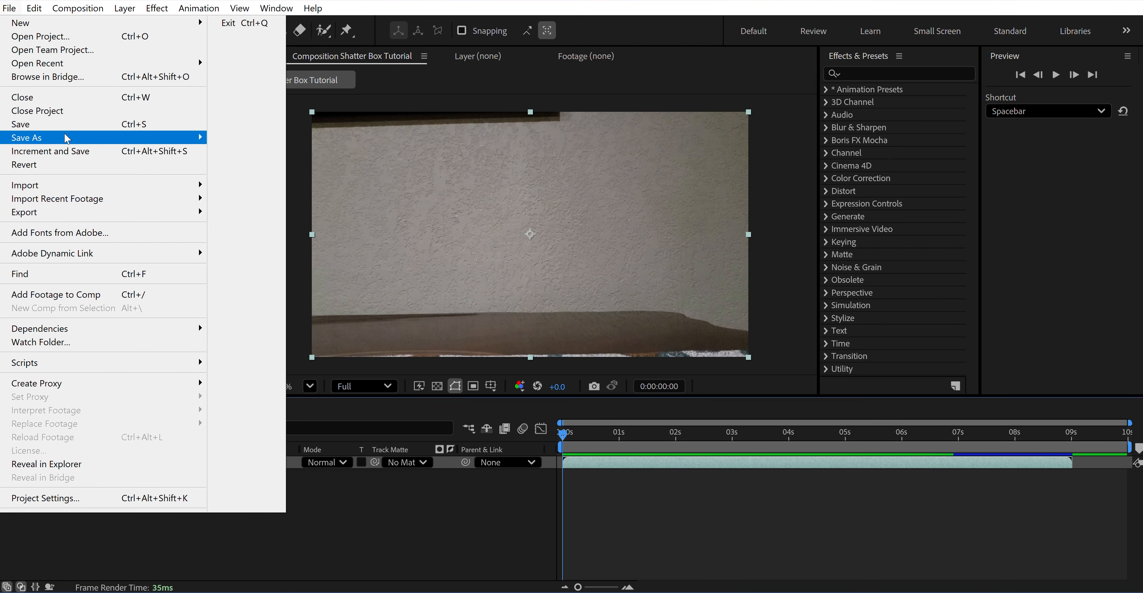
mouse_move(186, 137)
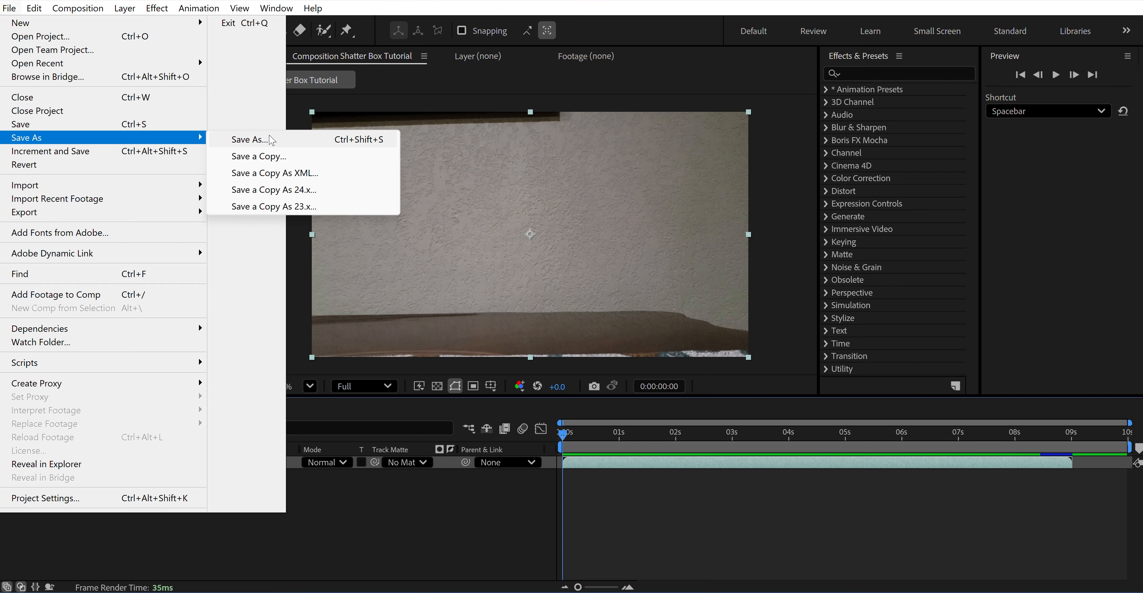
click(398, 84)
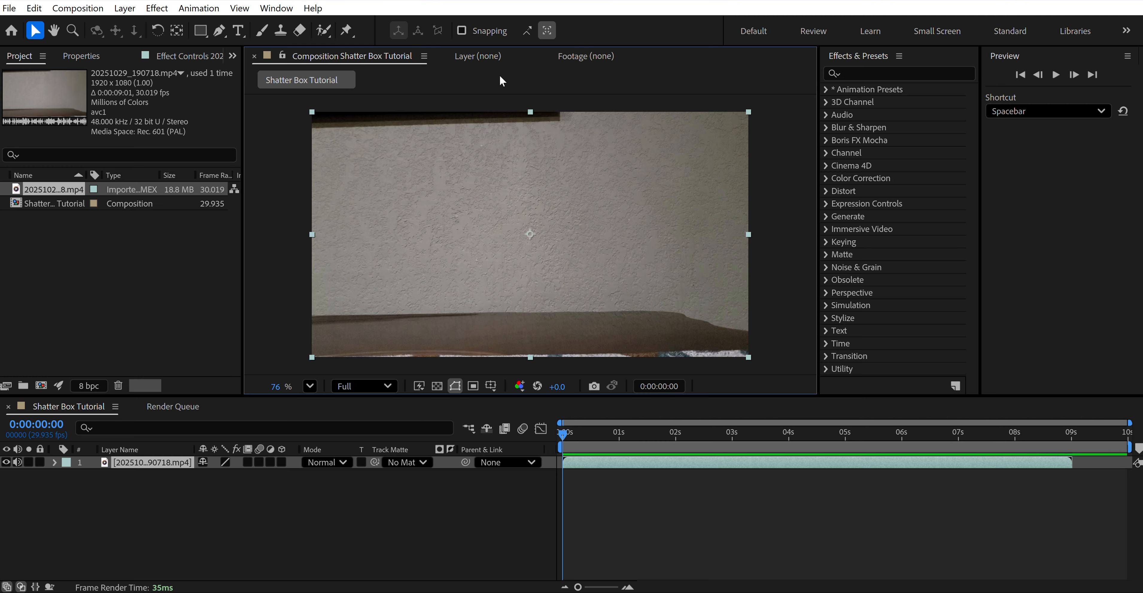
key(ctrl+s)
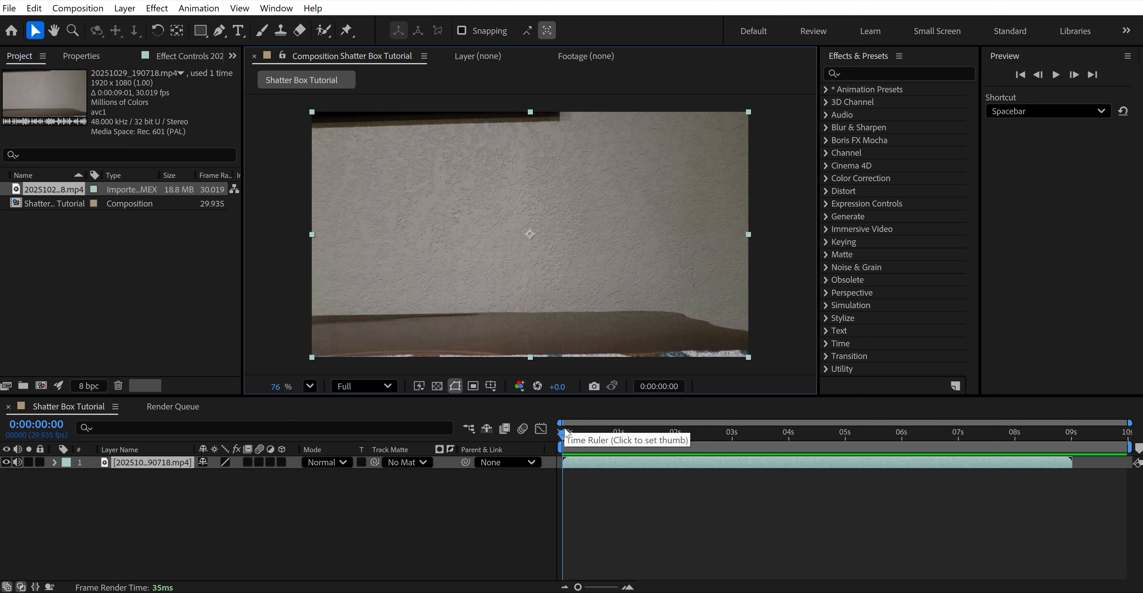
Step: Scrub and step through the footage to set the current time to 0:00:03:29, before the box enters the shot
drag(564, 433, 726, 485)
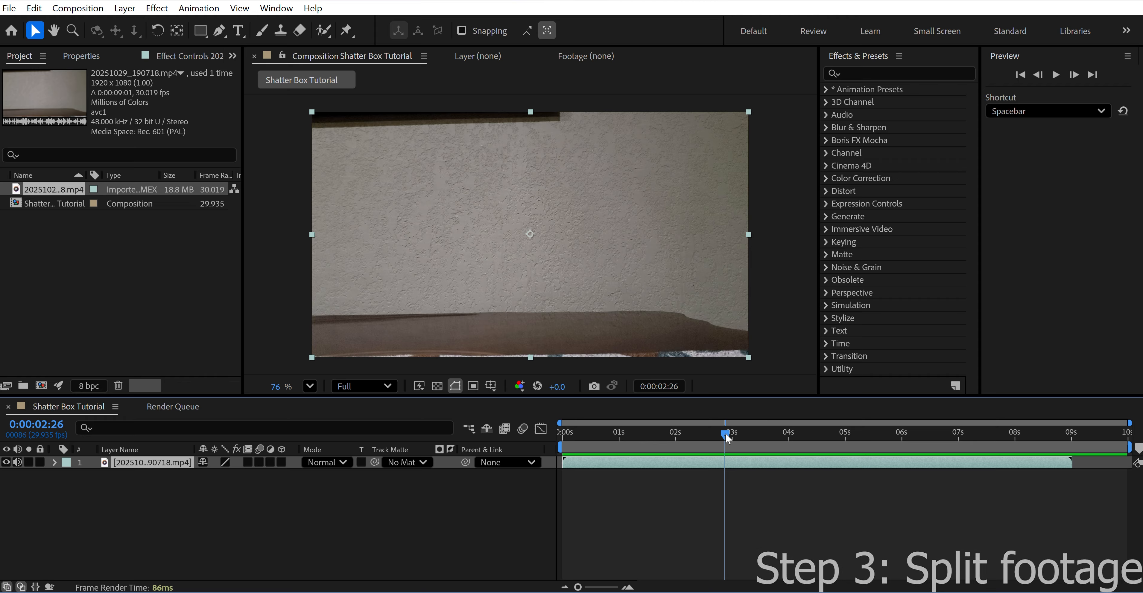
drag(725, 433, 835, 443)
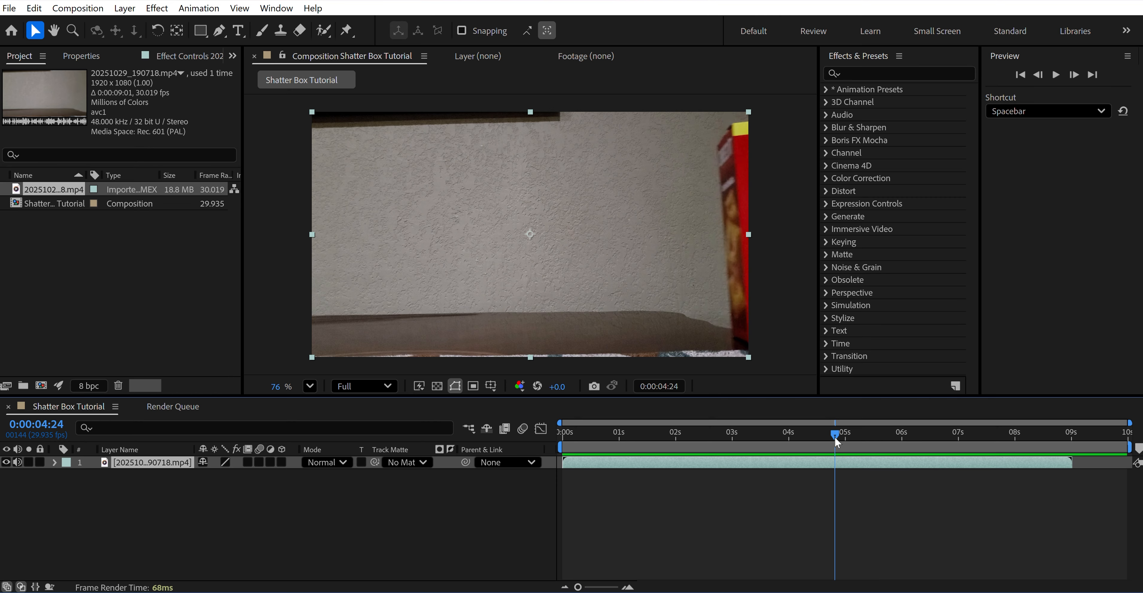
drag(833, 437, 783, 433)
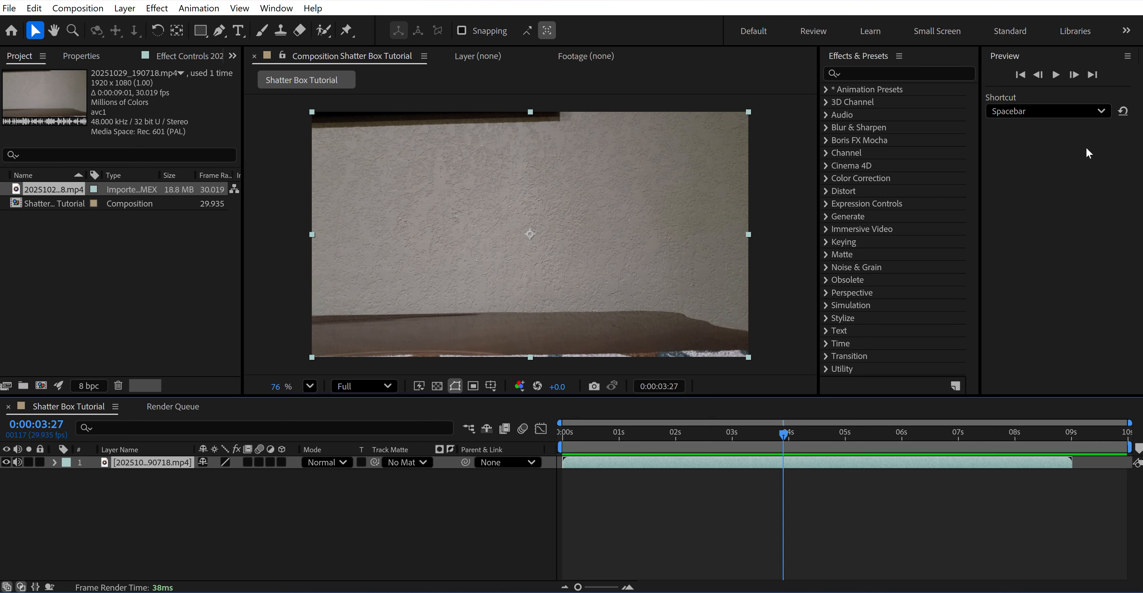
click(1072, 75)
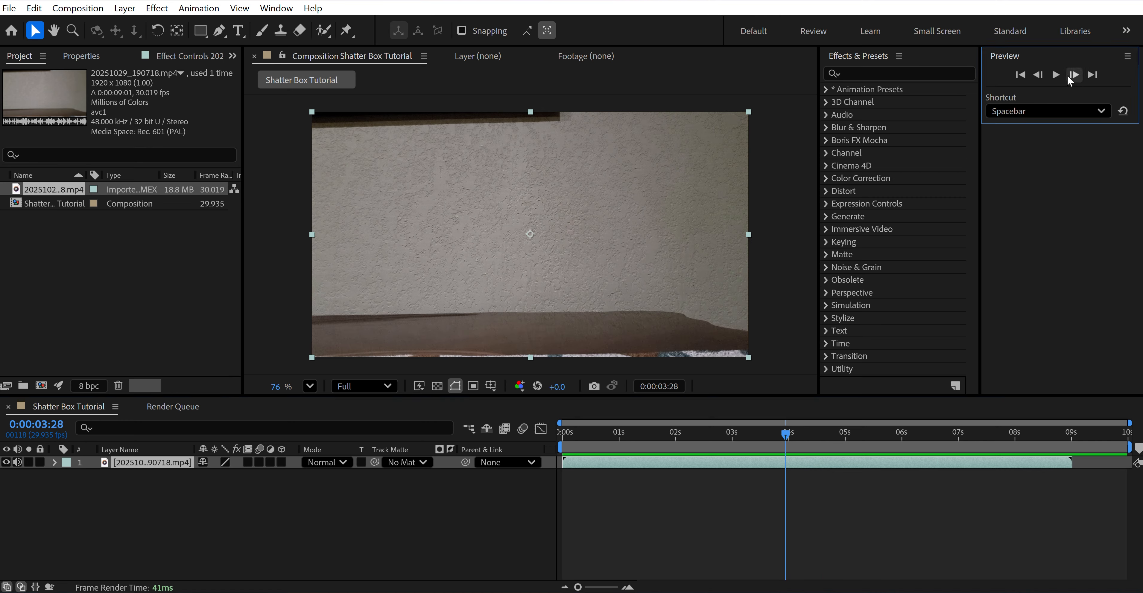
key(Page_Up)
key(Page_Up)
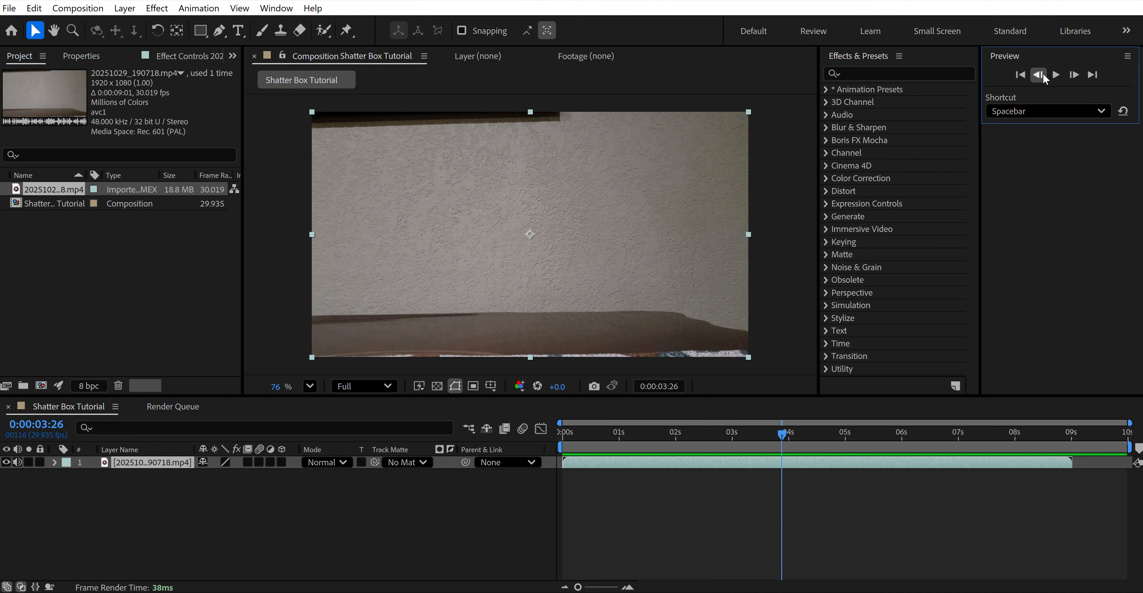
click(1075, 74)
click(1076, 74)
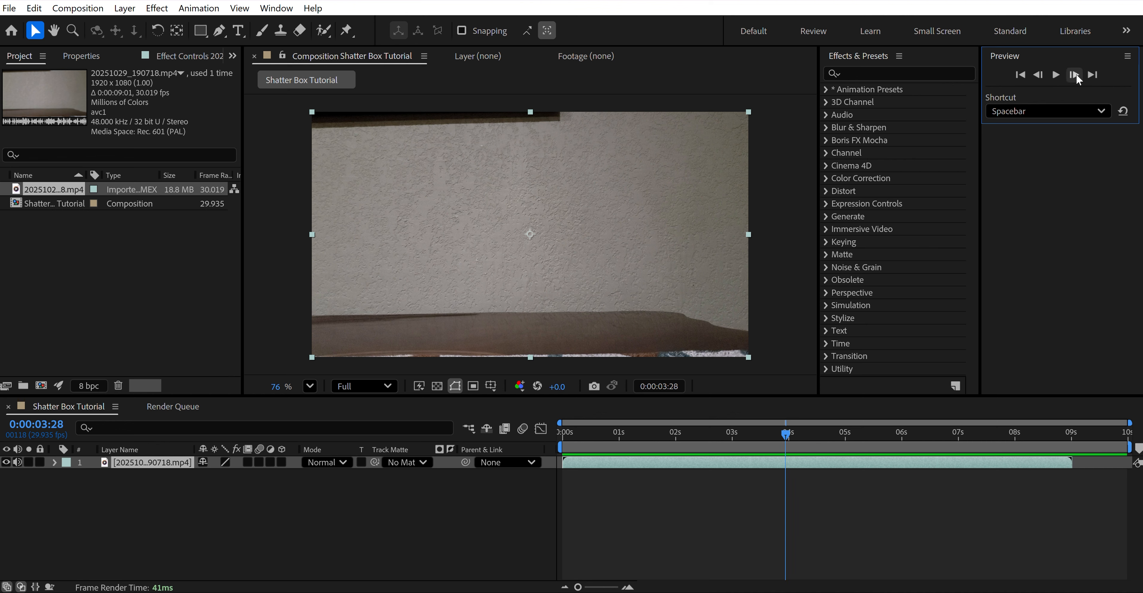
click(1075, 74)
click(1076, 75)
click(1076, 74)
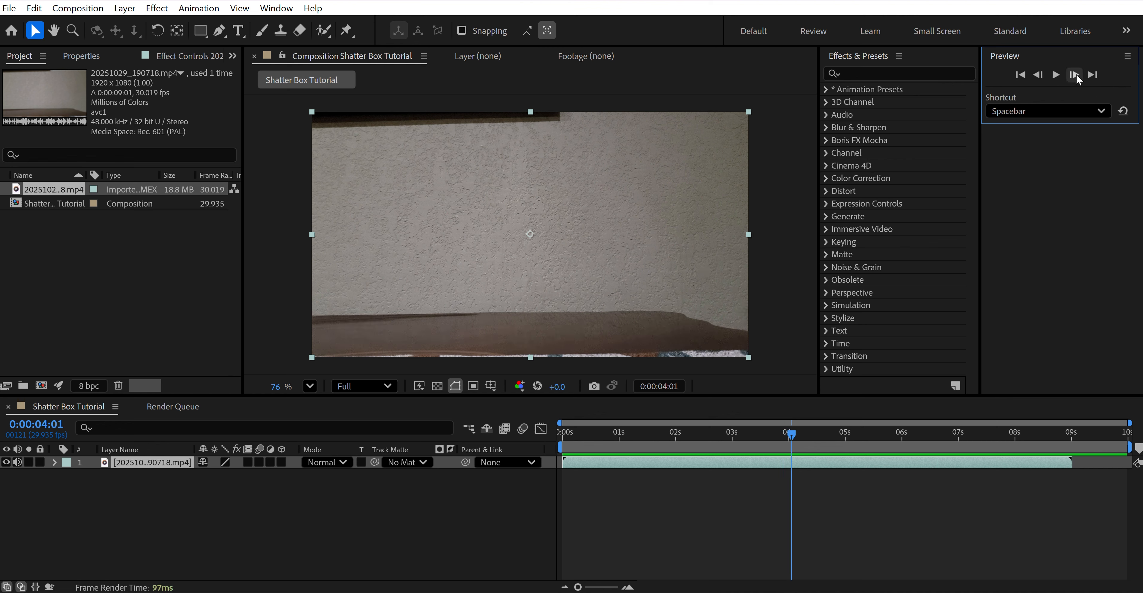
click(1076, 74)
click(1038, 76)
click(1074, 74)
click(1039, 74)
click(1040, 75)
click(1074, 75)
click(1037, 75)
click(1041, 74)
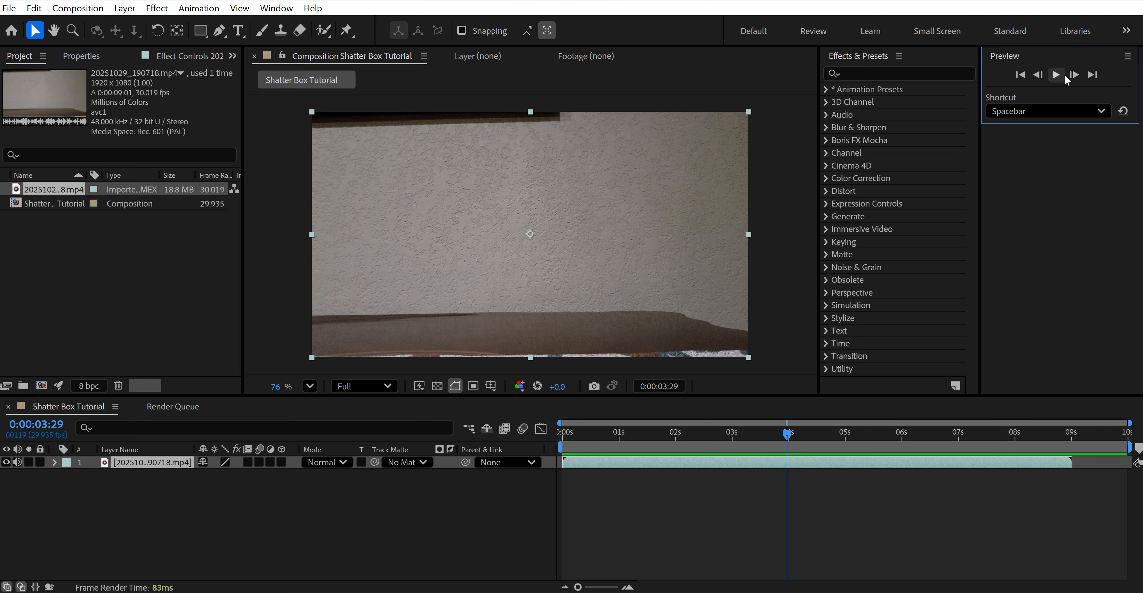
Step: Compare the neighbouring frames and split the footage layer at 0:00:03:29
click(1072, 75)
click(1039, 75)
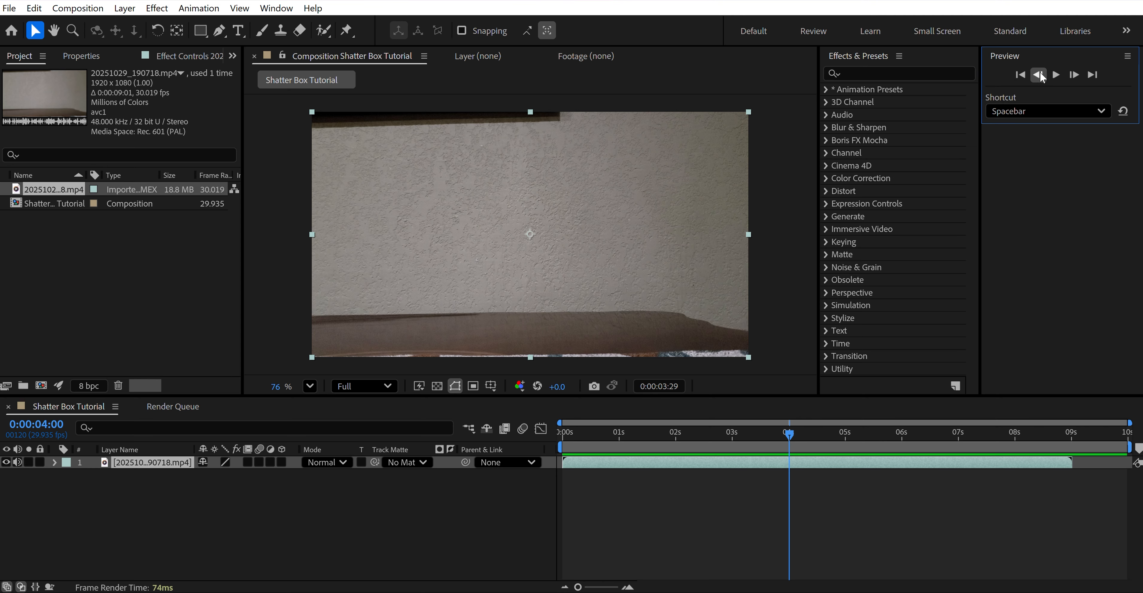
click(1073, 75)
click(1037, 76)
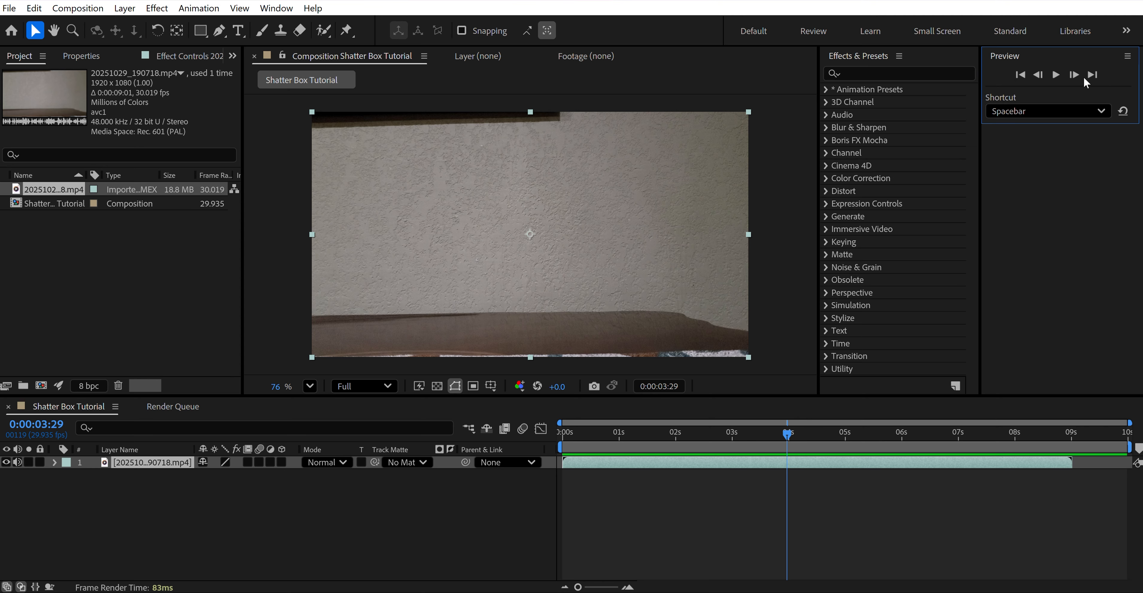
click(1074, 75)
click(1038, 75)
click(1038, 75)
click(1074, 75)
click(1073, 75)
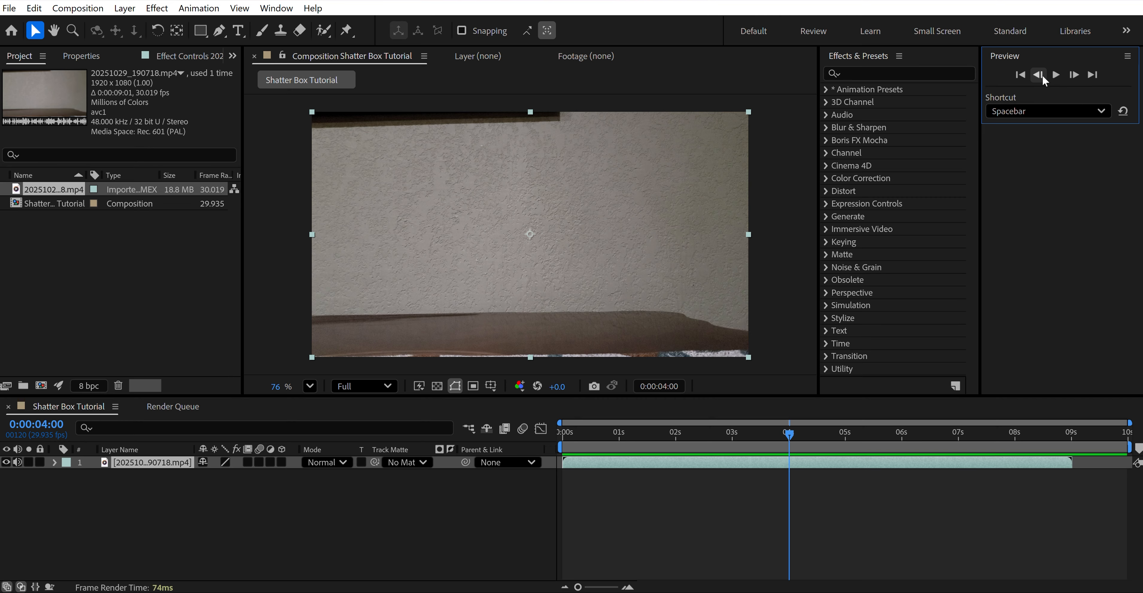
click(1040, 75)
click(1074, 75)
click(1073, 75)
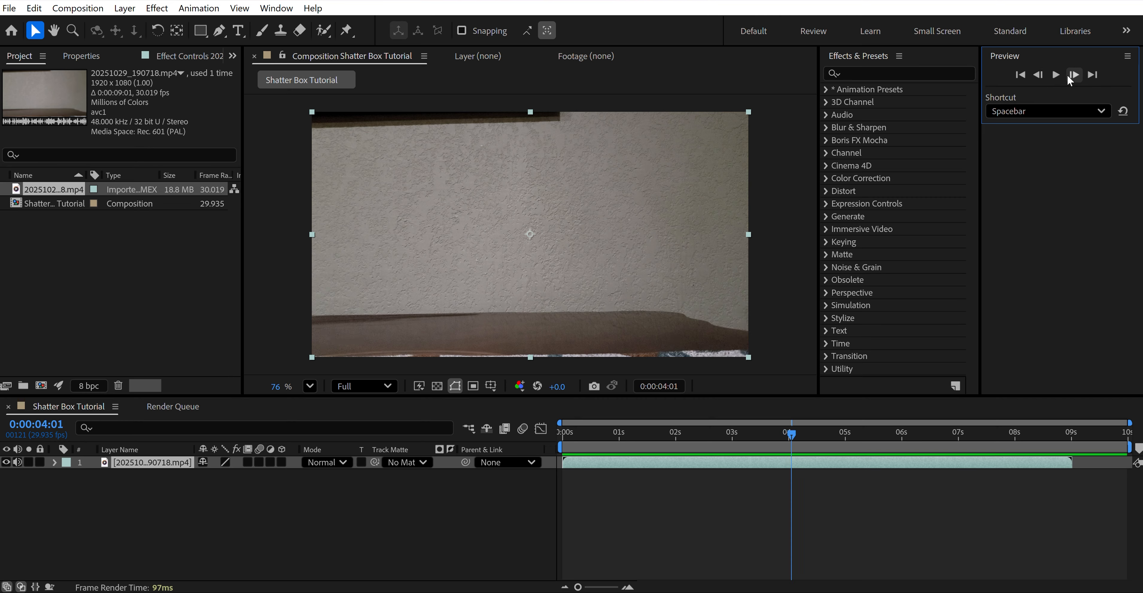
click(1039, 75)
click(1038, 75)
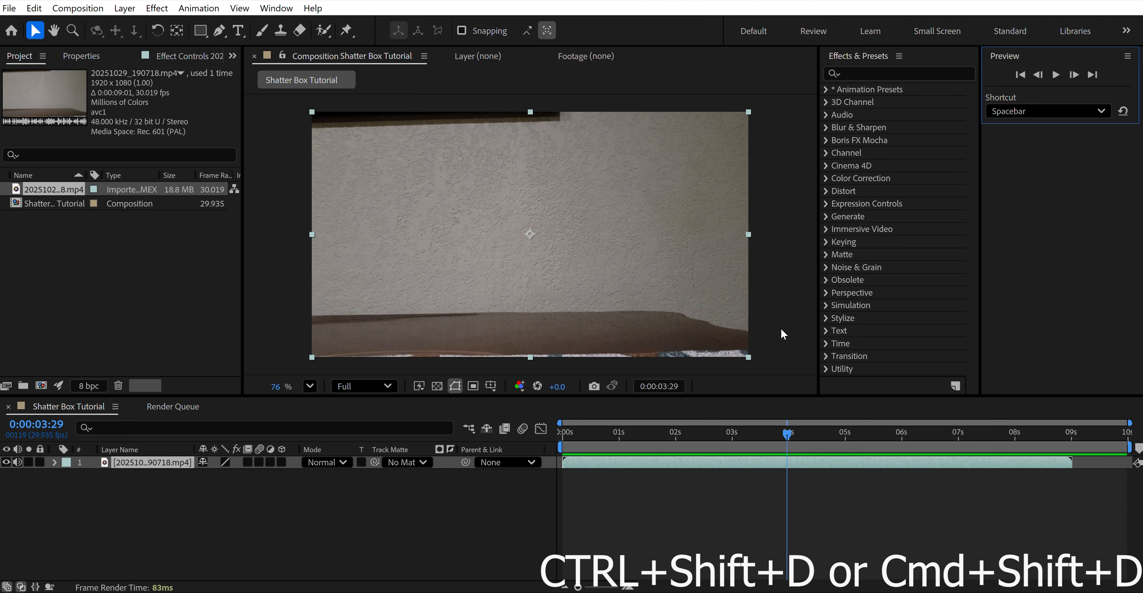
key(ctrl+shift+d)
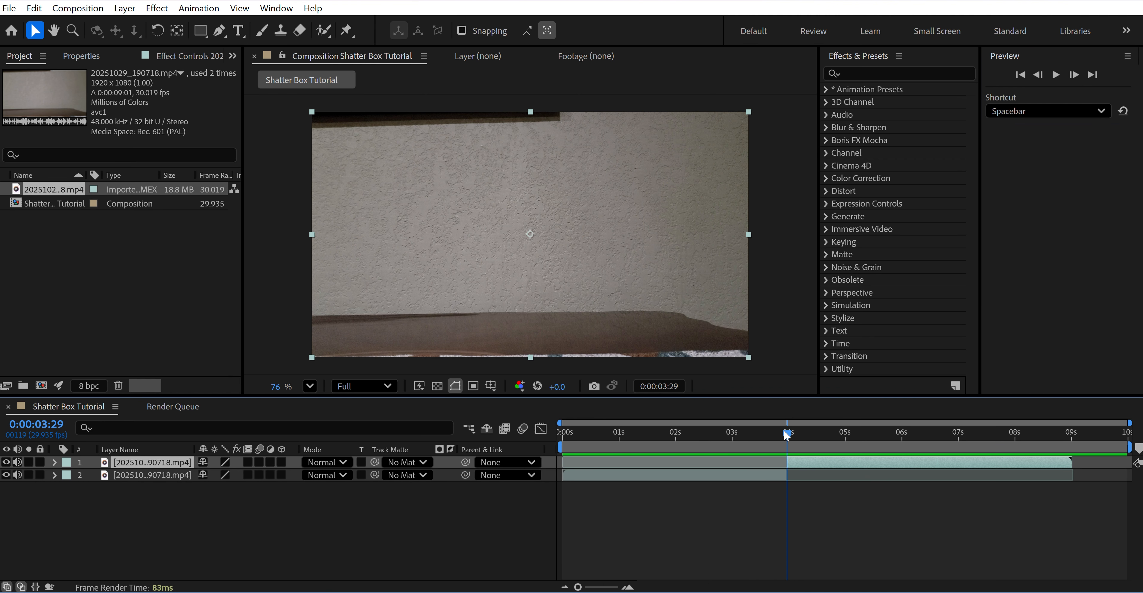
Step: Rename the layer holding the first part of the split footage as Background
drag(785, 436, 662, 477)
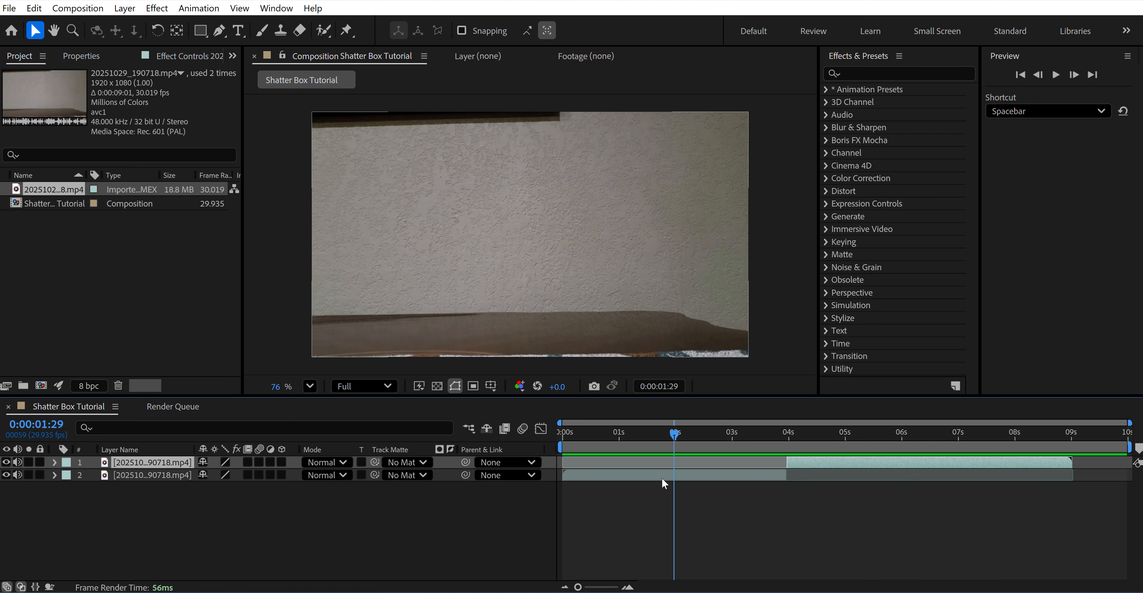
click(662, 478)
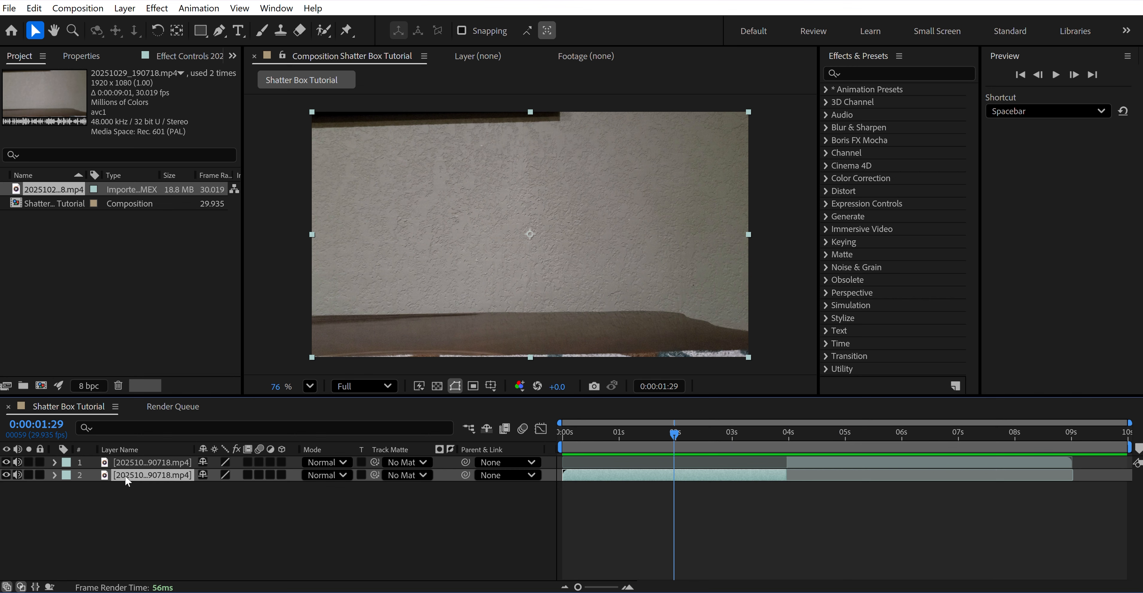
right_click(149, 476)
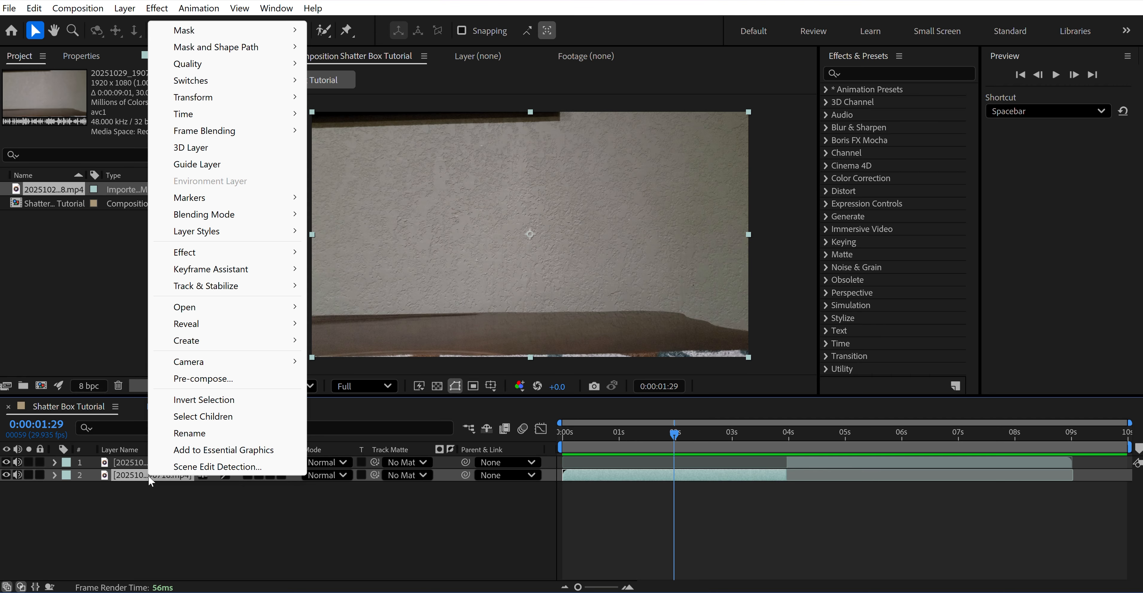
click(185, 434)
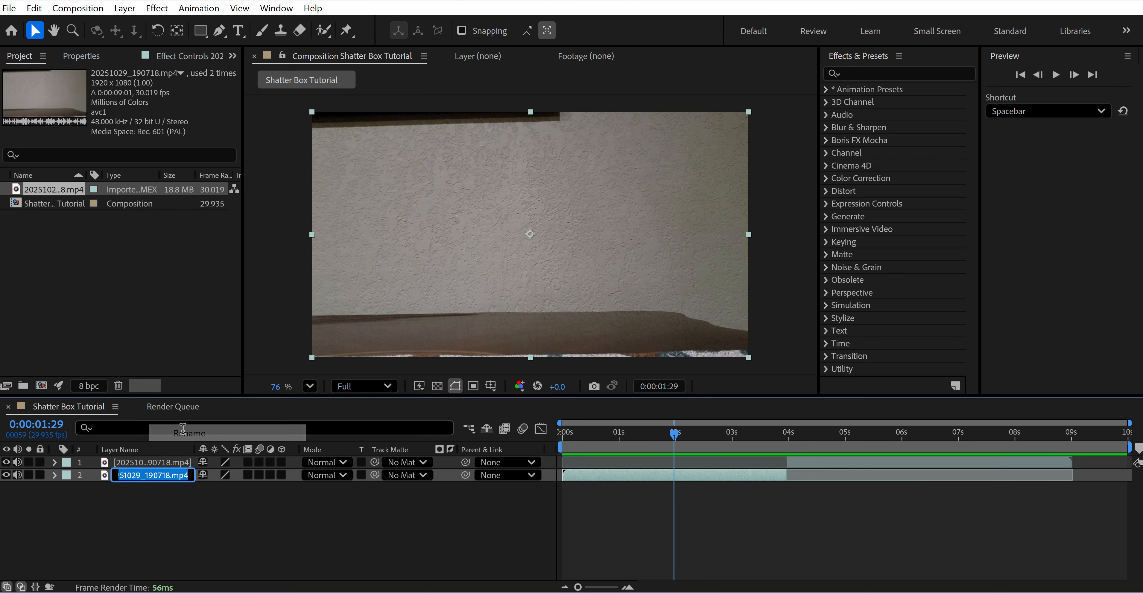
text(Background)
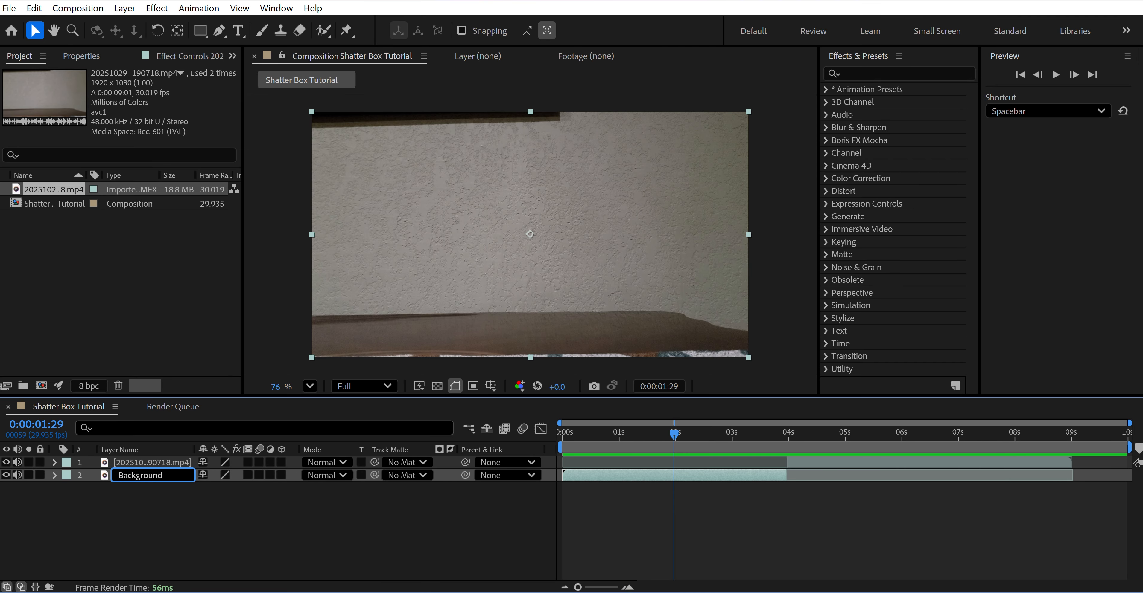
key(Return)
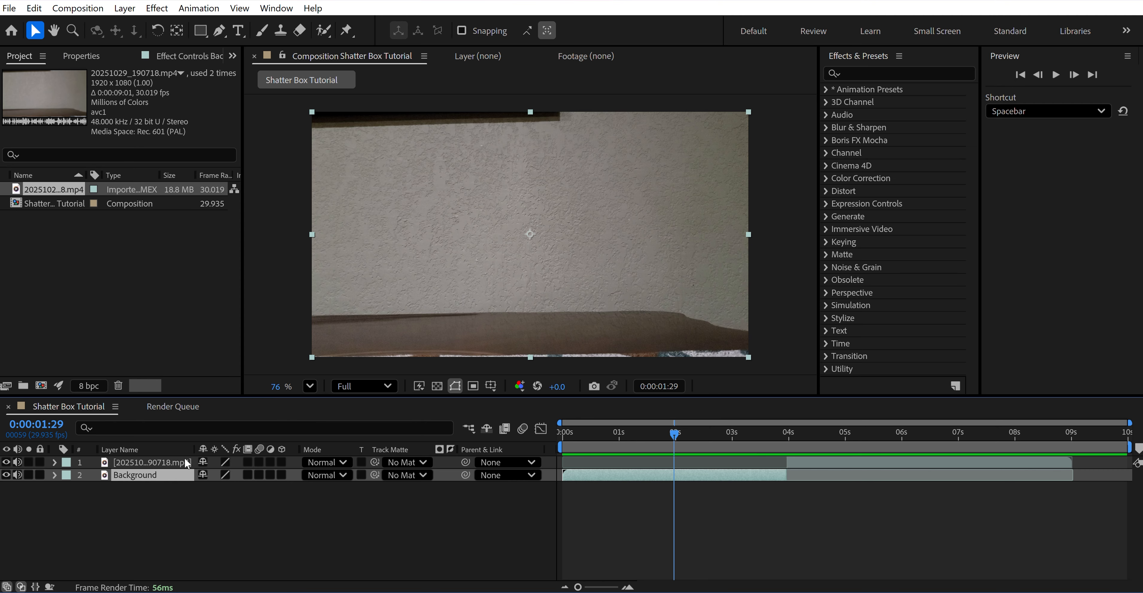
Step: Rename the layer holding the second part of the split footage as Box
click(837, 463)
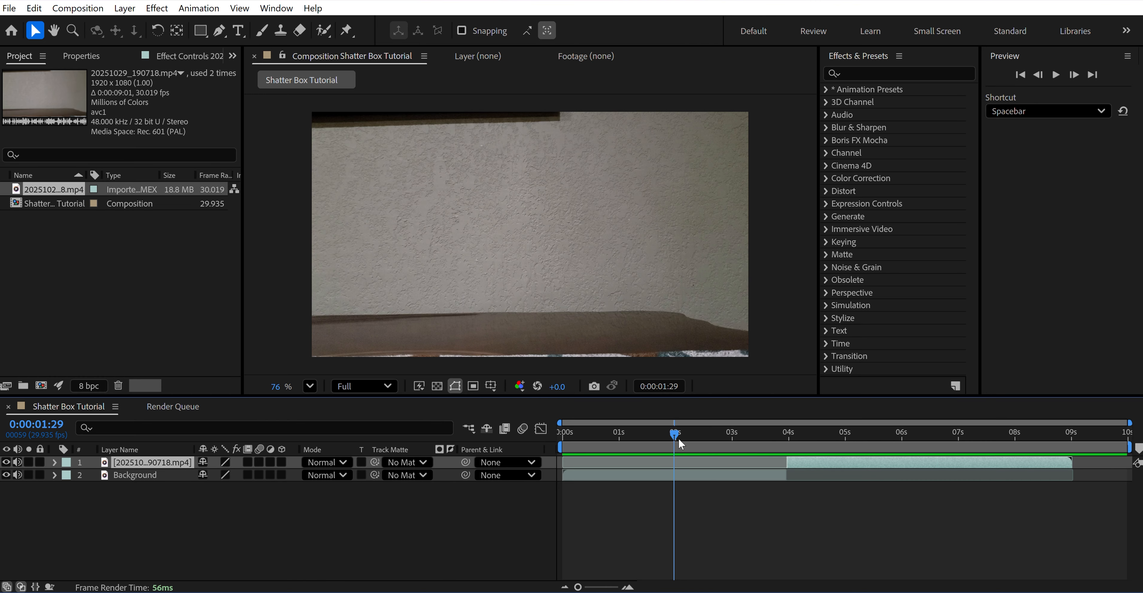
drag(679, 438, 616, 438)
right_click(149, 462)
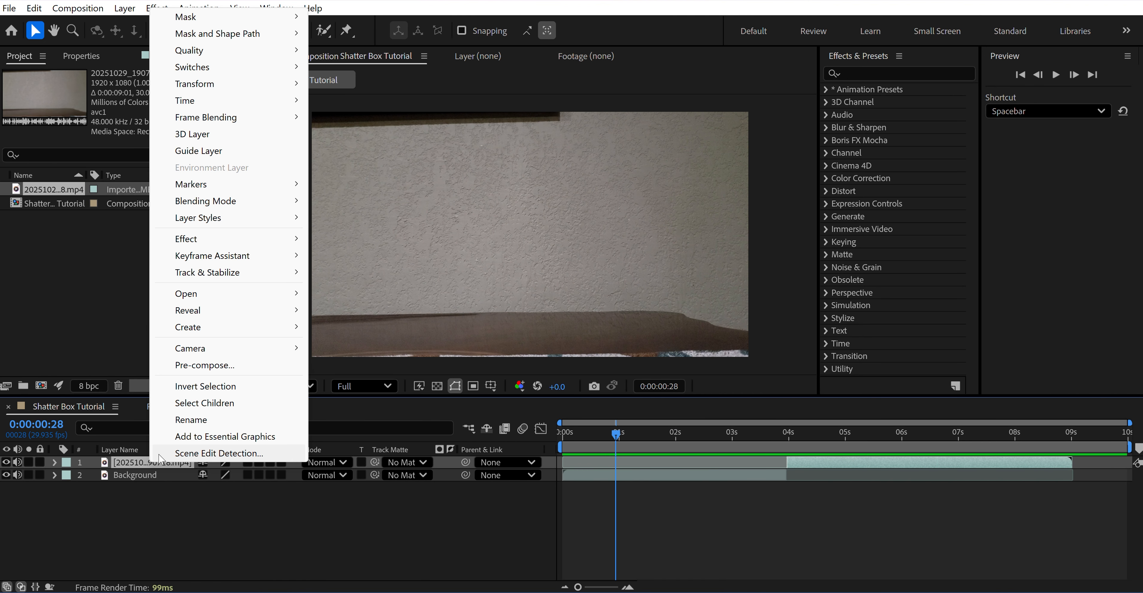
click(184, 420)
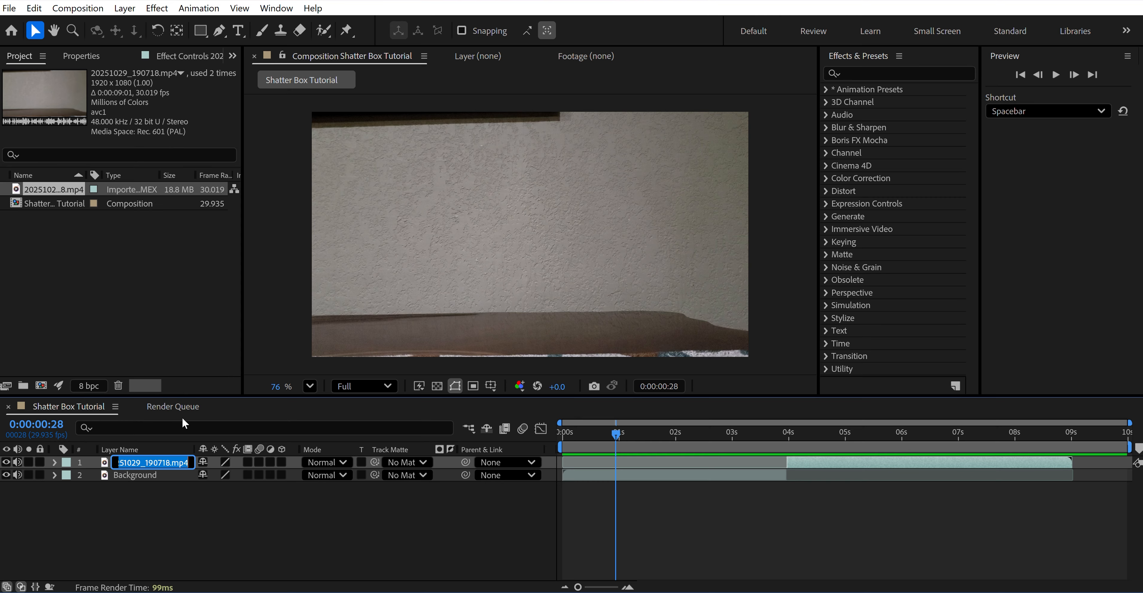
text(Box)
key(Return)
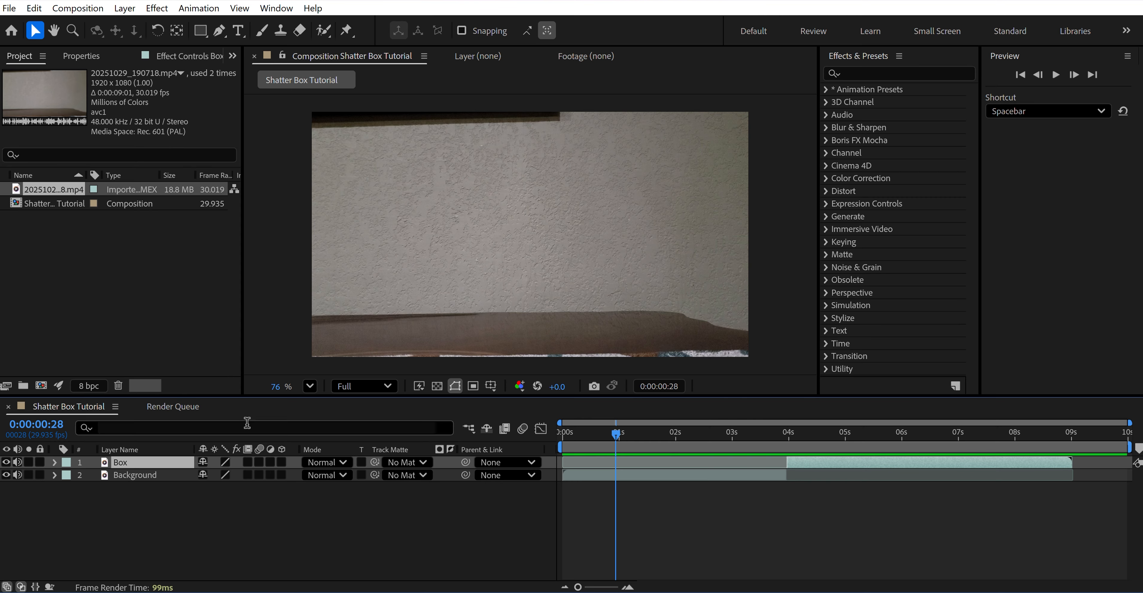
Step: Return the current time to 0:00:00:00 and shift the Box layer so its clip starts there
drag(617, 437, 549, 472)
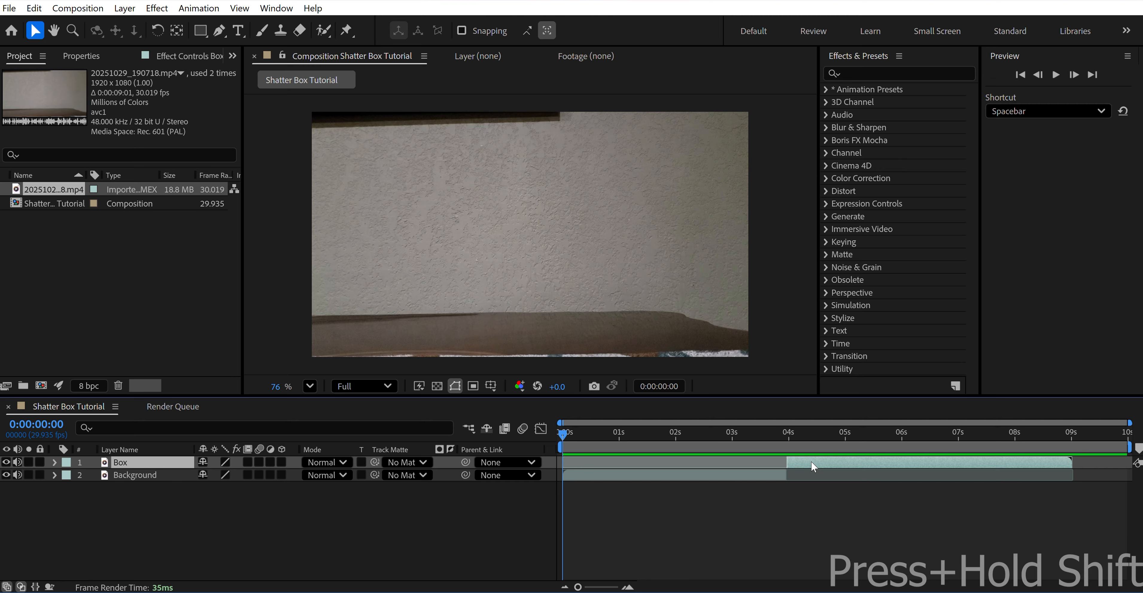
drag(810, 462, 595, 475)
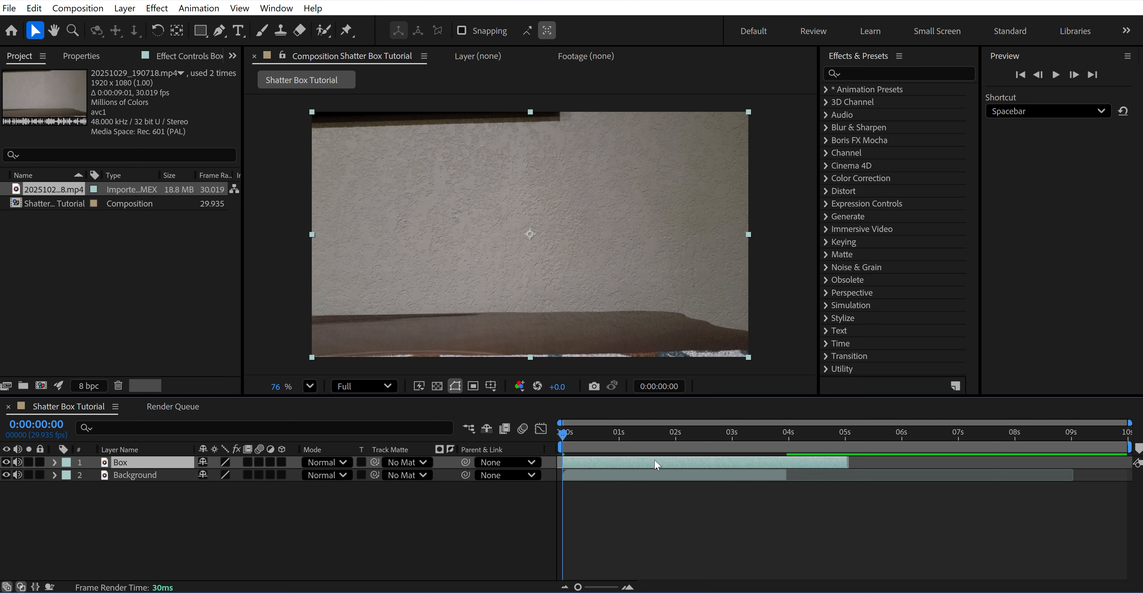
Step: Compare the frames around the box's landing and split the Box layer at 0:00:02:13
drag(561, 434, 673, 435)
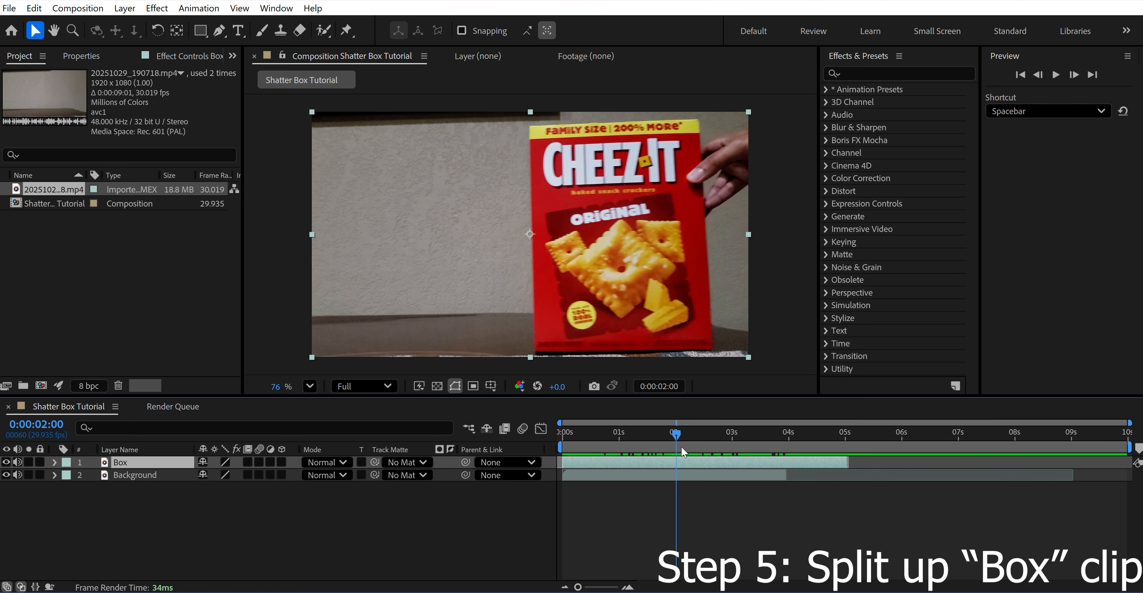
drag(672, 431, 698, 439)
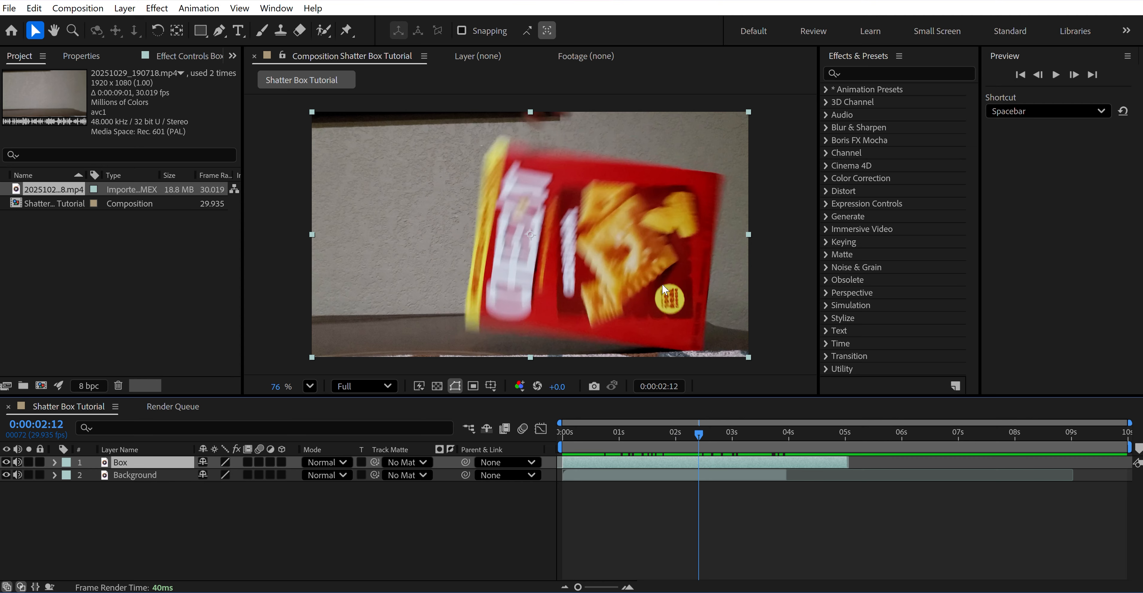
click(1072, 76)
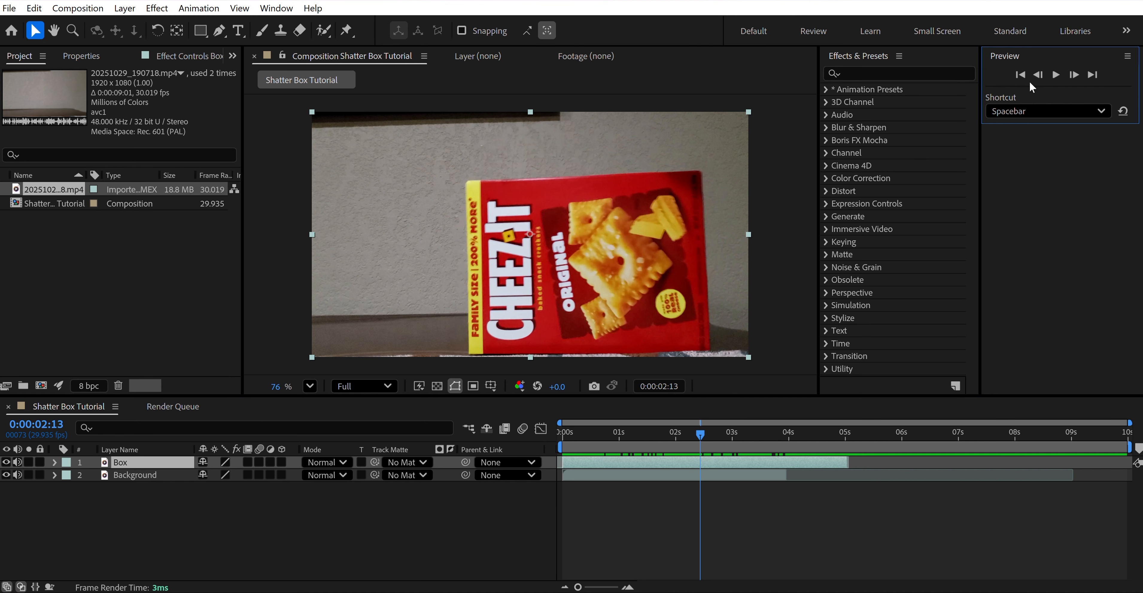
click(1035, 76)
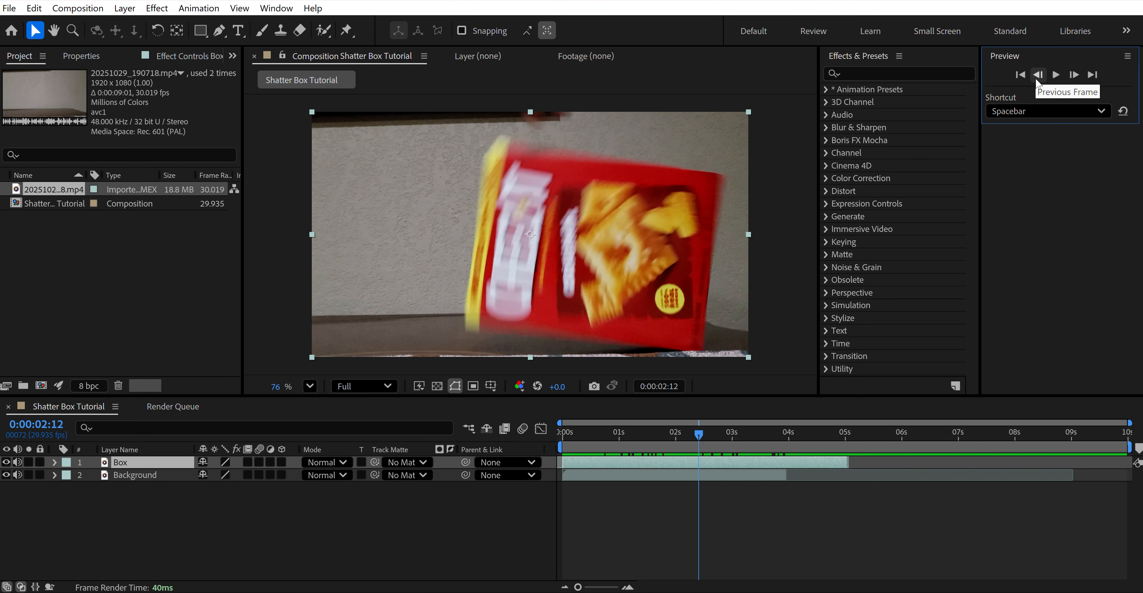
click(1073, 76)
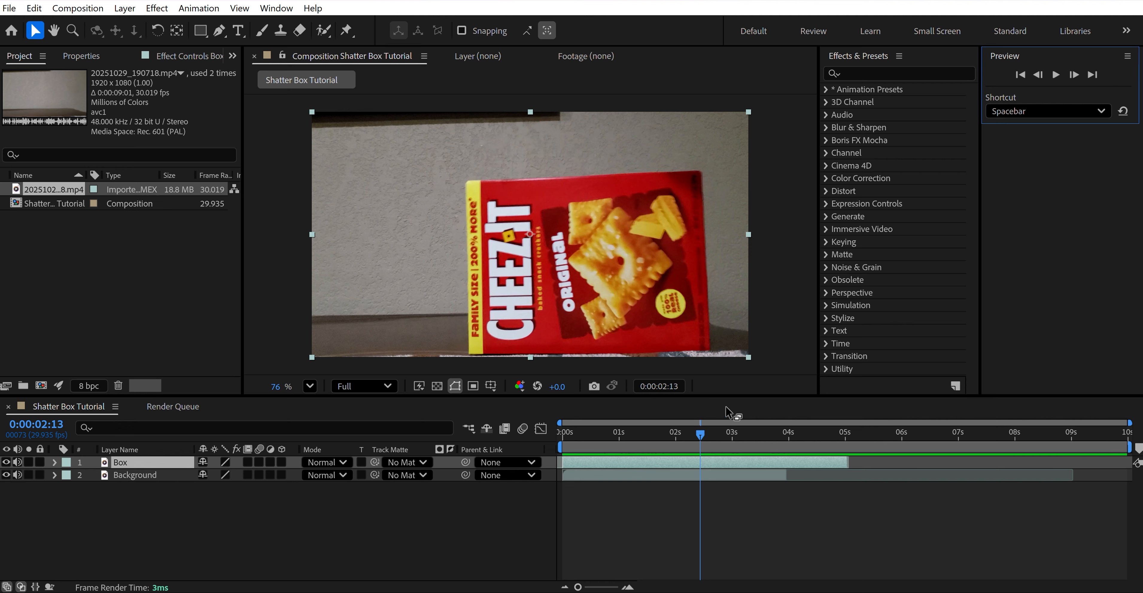
key(ctrl+shift+d)
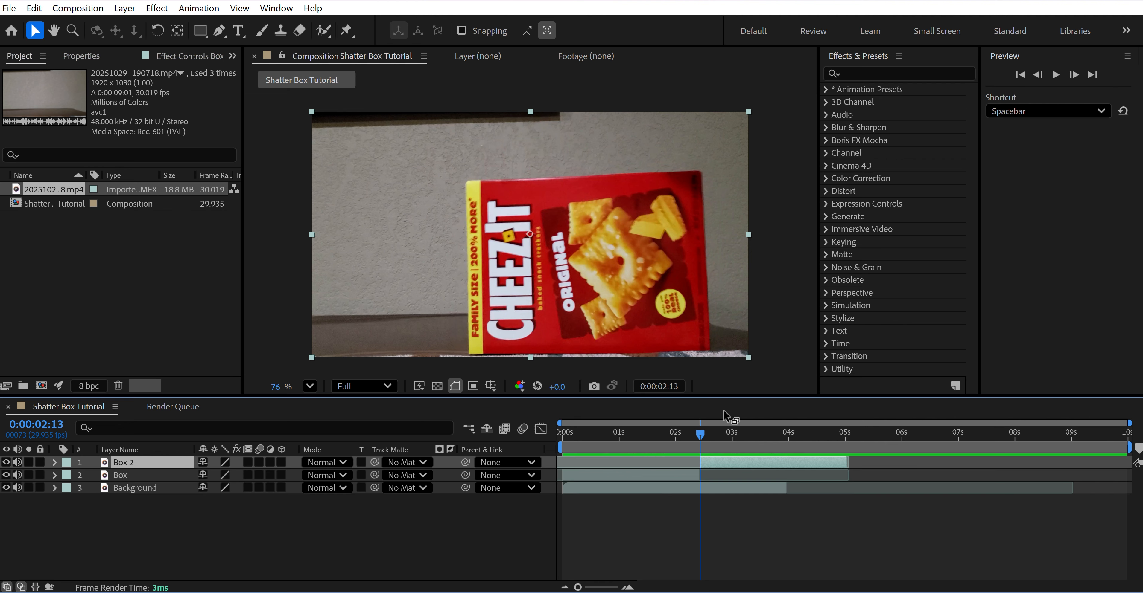
Step: Check the frames around the cut and rename the second part of the split Box clip as Shatter
mouse_move(702, 436)
mouse_down()
mouse_move(669, 436)
mouse_move(722, 449)
mouse_move(697, 451)
mouse_up()
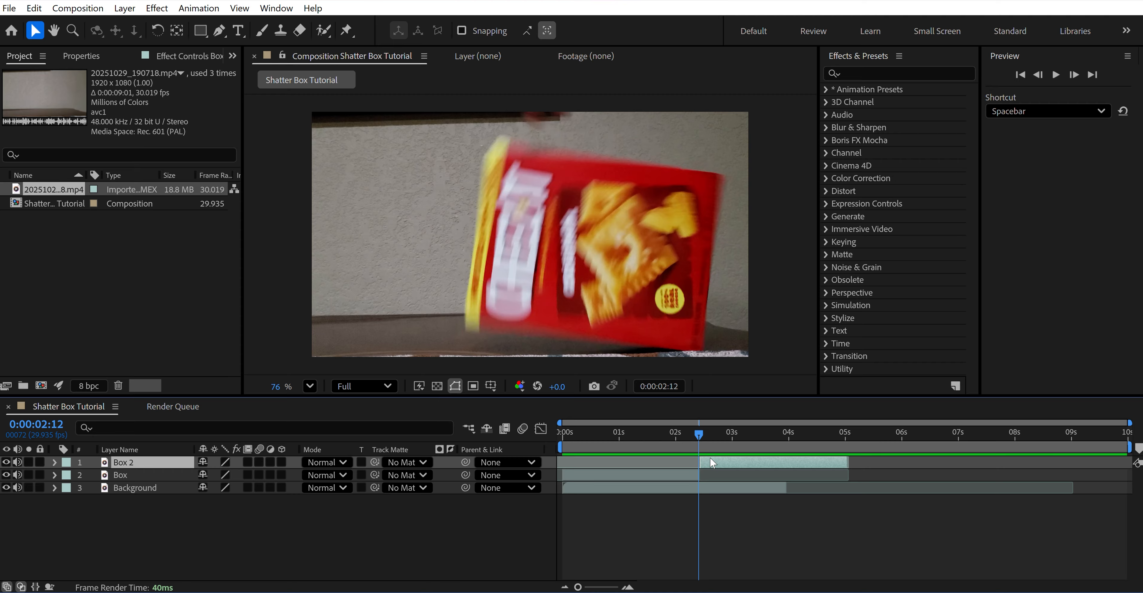
drag(699, 436, 716, 441)
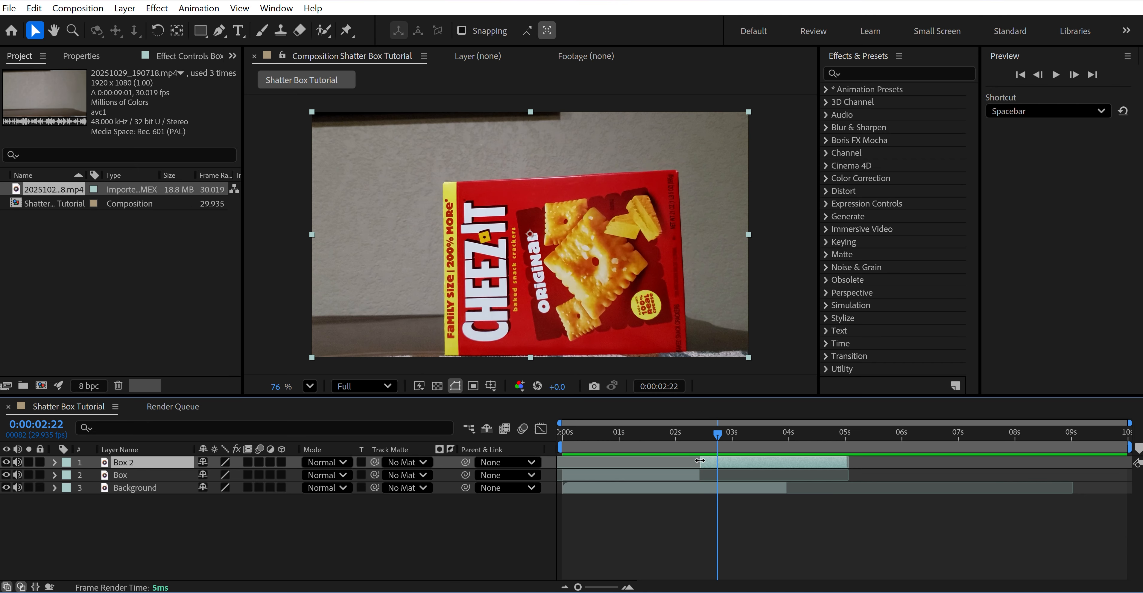
right_click(161, 464)
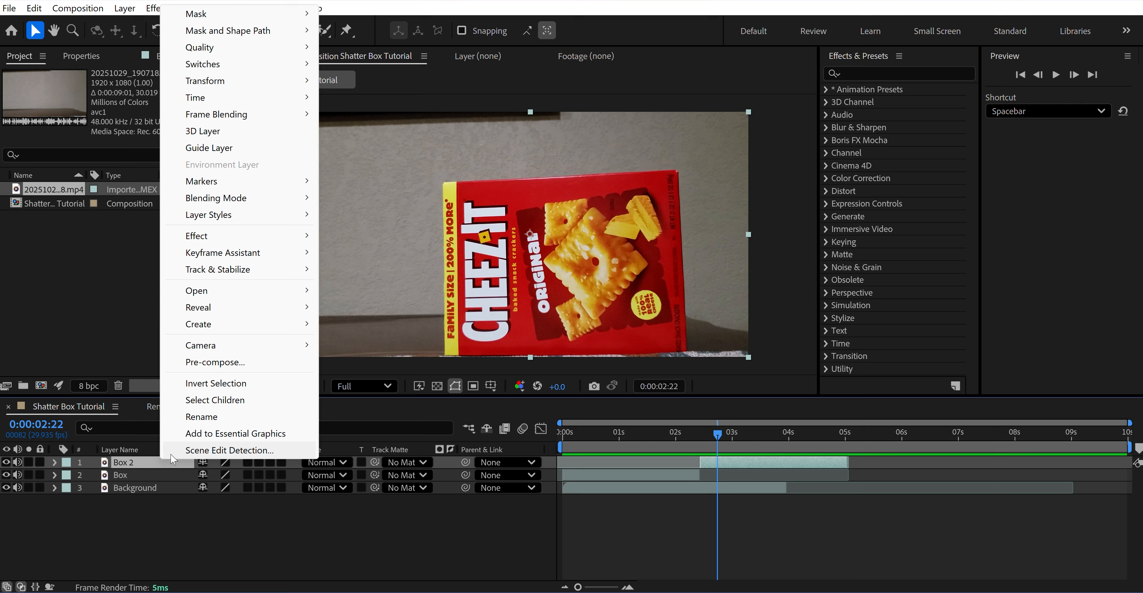
click(205, 421)
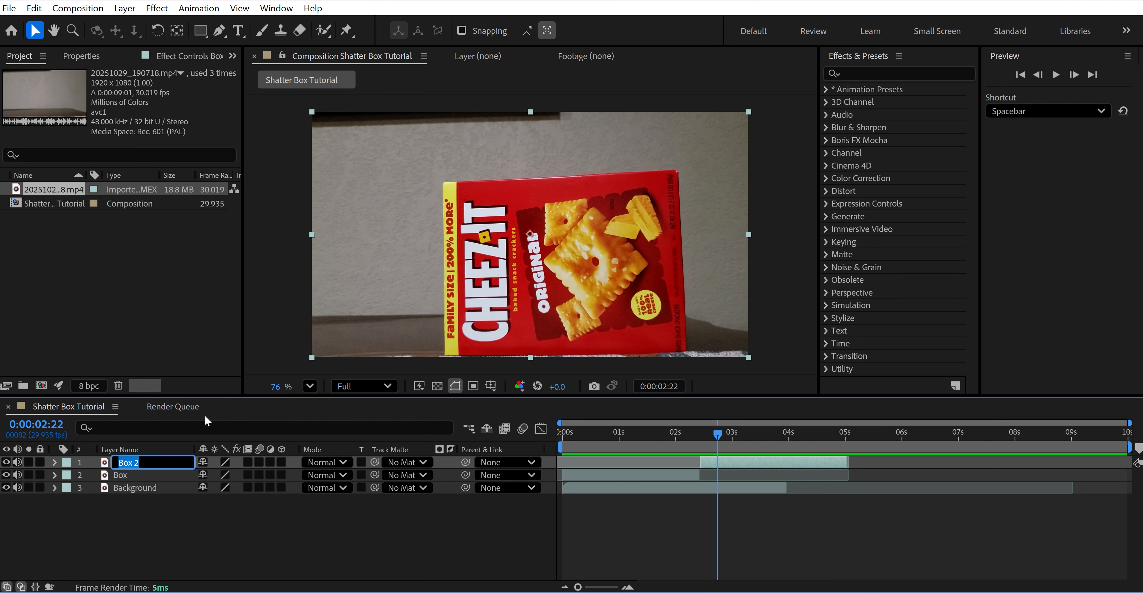
text(Shatter)
key(Return)
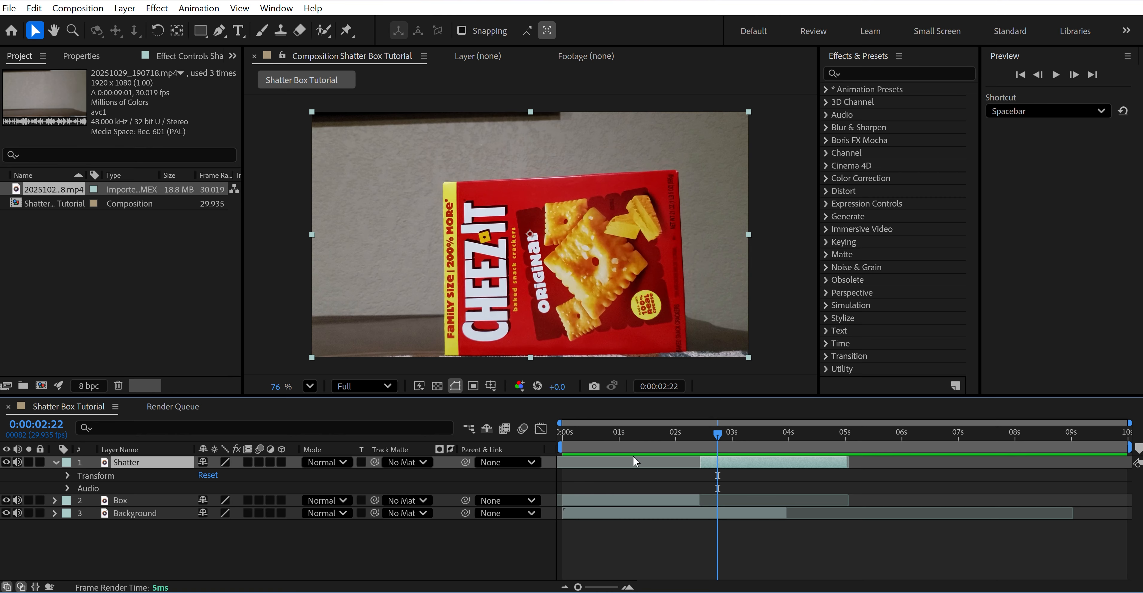
Step: Return the current time to 0:00:02:13 and apply Freeze Frame to the Shatter layer
drag(718, 436, 699, 433)
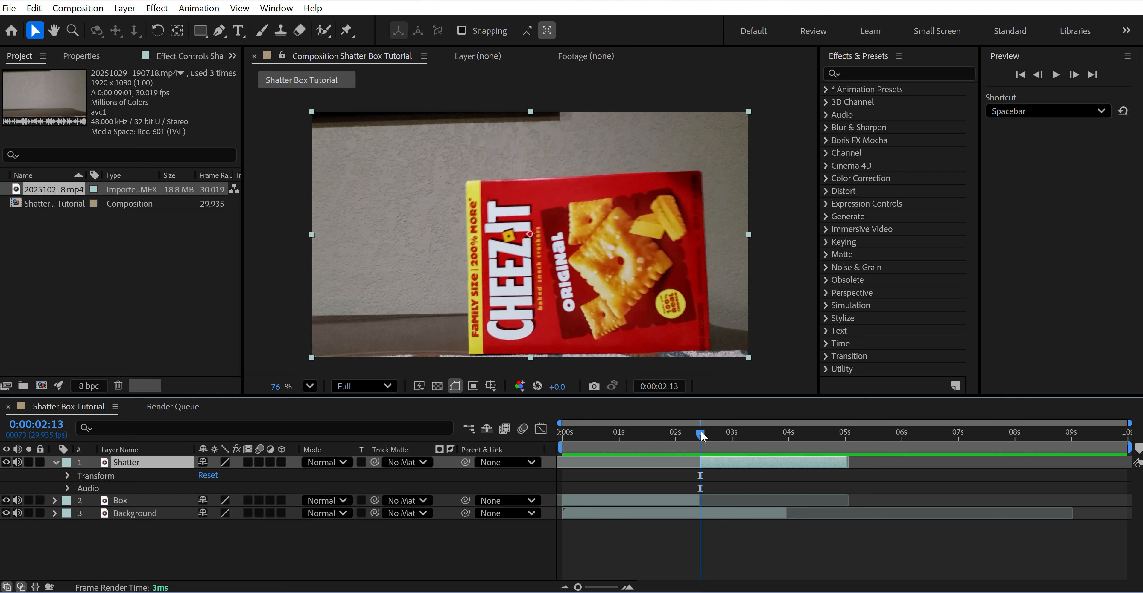
drag(701, 433, 702, 433)
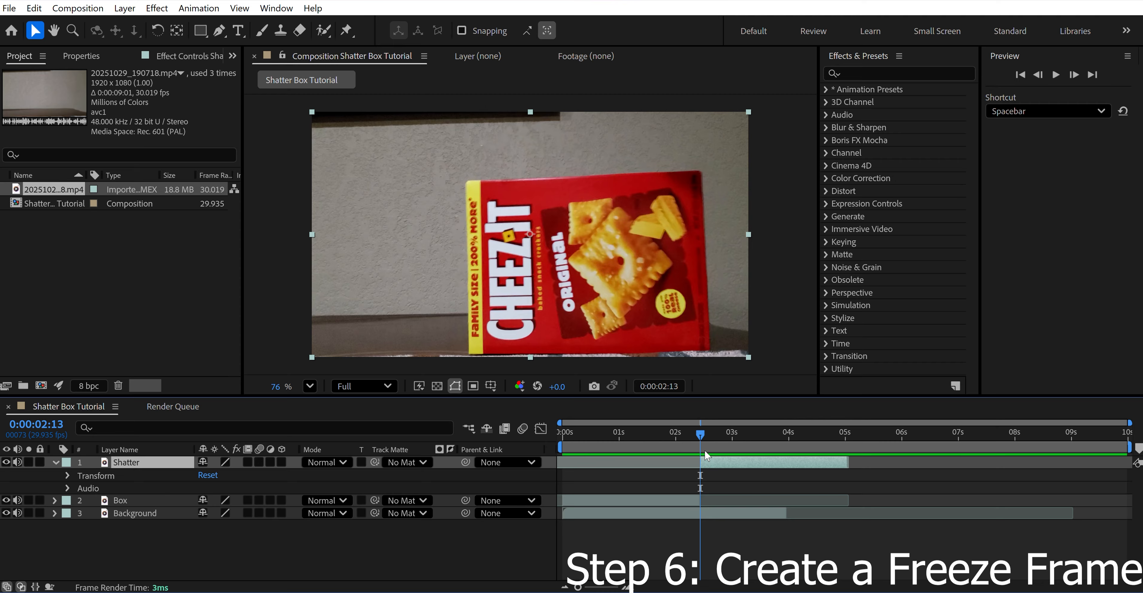
right_click(726, 463)
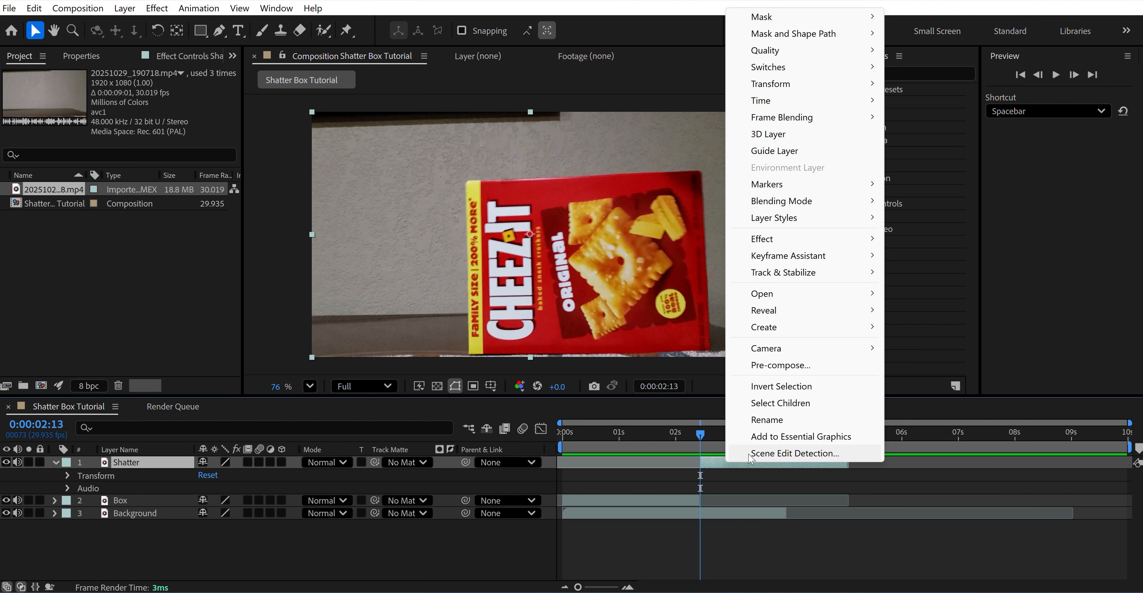
mouse_move(747, 107)
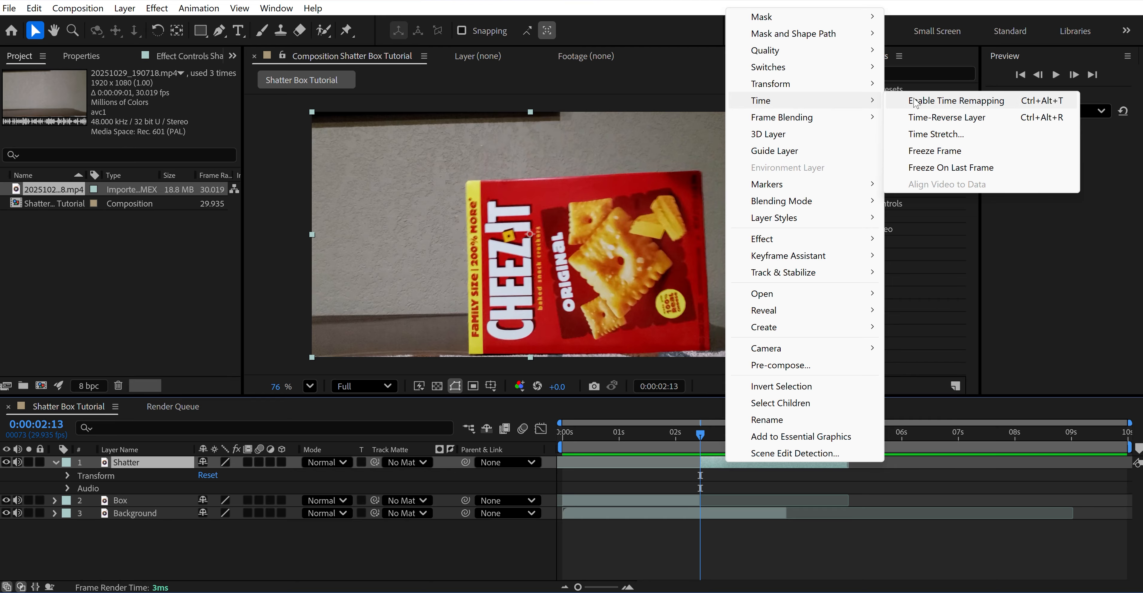
click(914, 152)
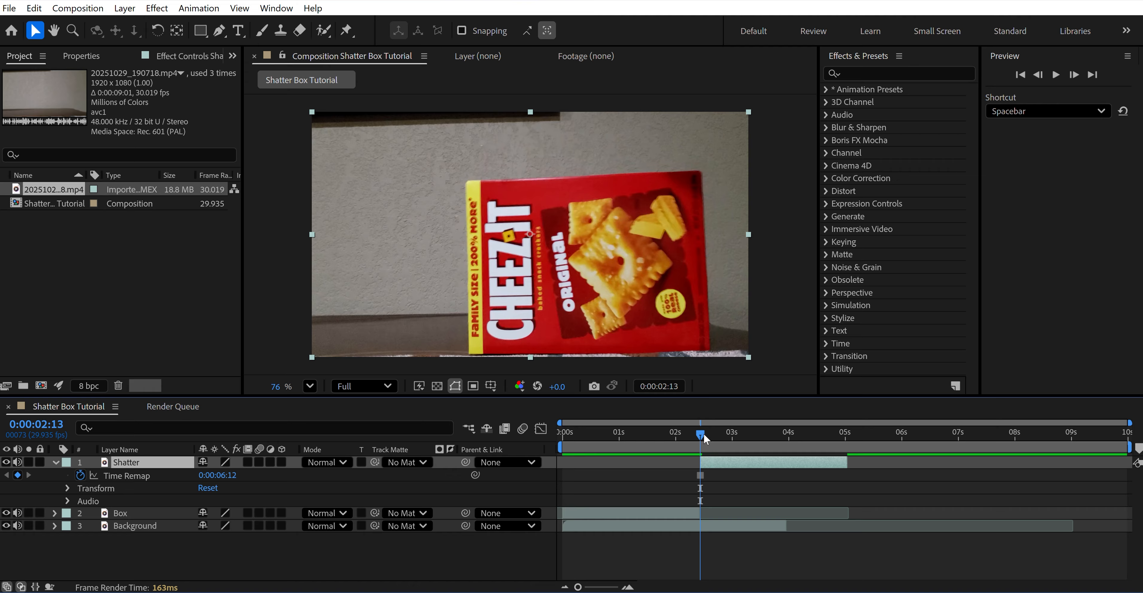
Step: At 0:00:02:15, draw a closed four-corner Pen tool mask on the Shatter layer just outside the cracker box's edges
mouse_move(703, 435)
mouse_down()
mouse_move(822, 447)
mouse_move(717, 442)
mouse_move(772, 439)
mouse_move(701, 453)
mouse_move(683, 437)
mouse_move(551, 466)
mouse_move(625, 476)
mouse_move(797, 455)
mouse_move(844, 471)
mouse_move(722, 468)
mouse_move(700, 442)
mouse_up()
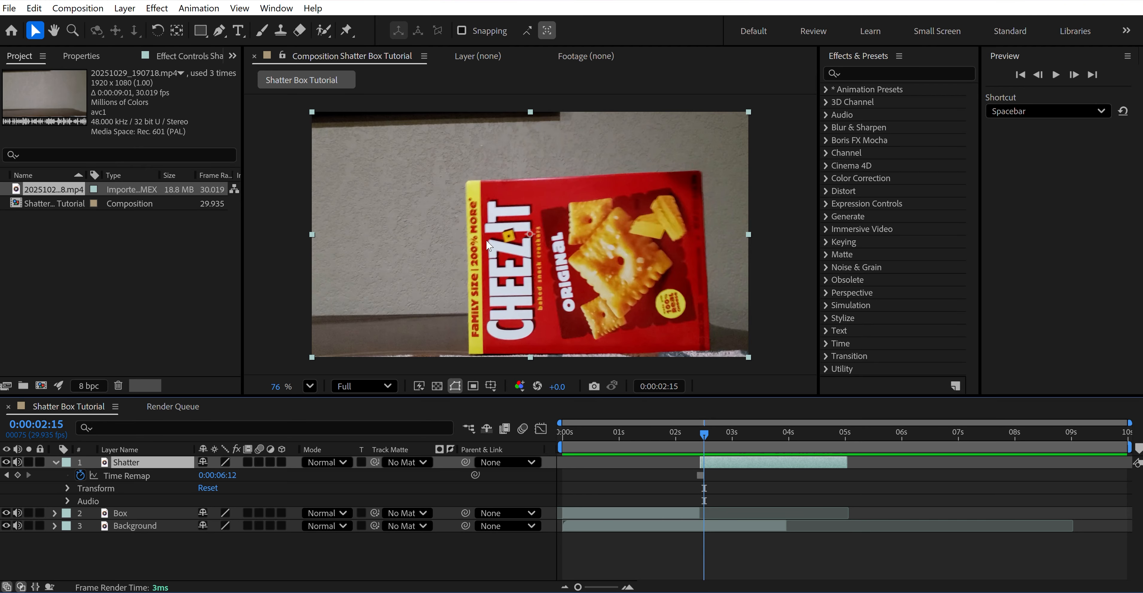
drag(271, 388, 336, 388)
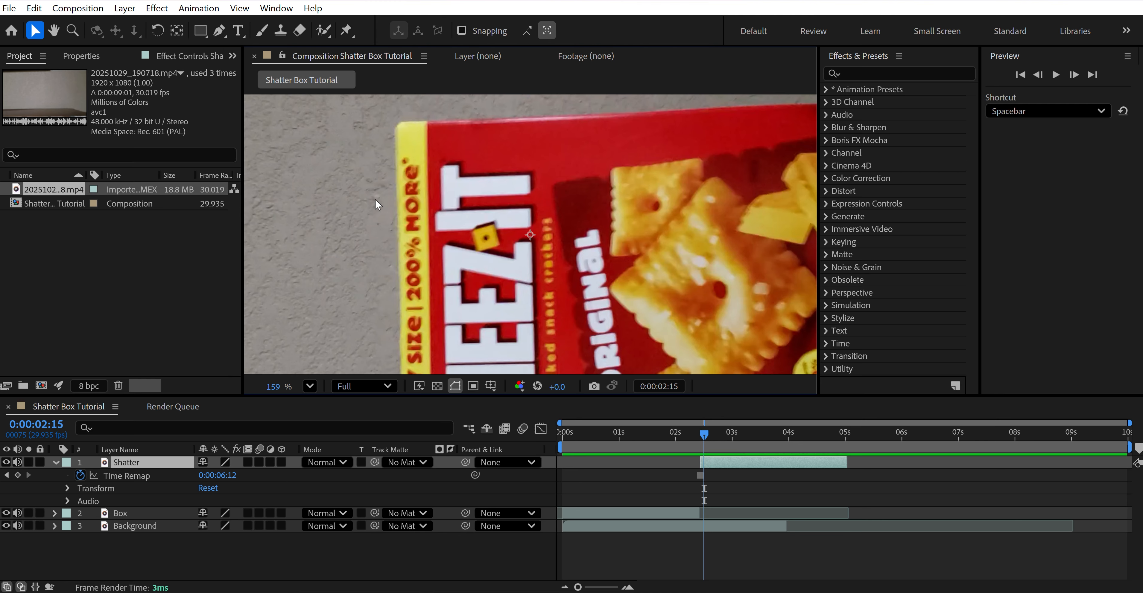
drag(277, 390, 221, 389)
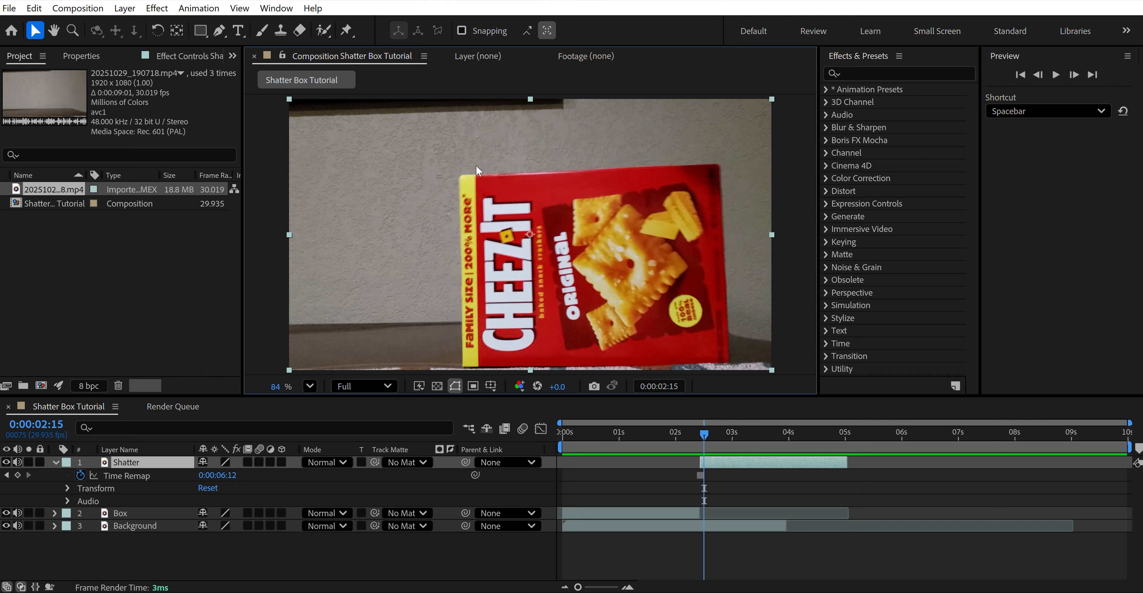
click(220, 31)
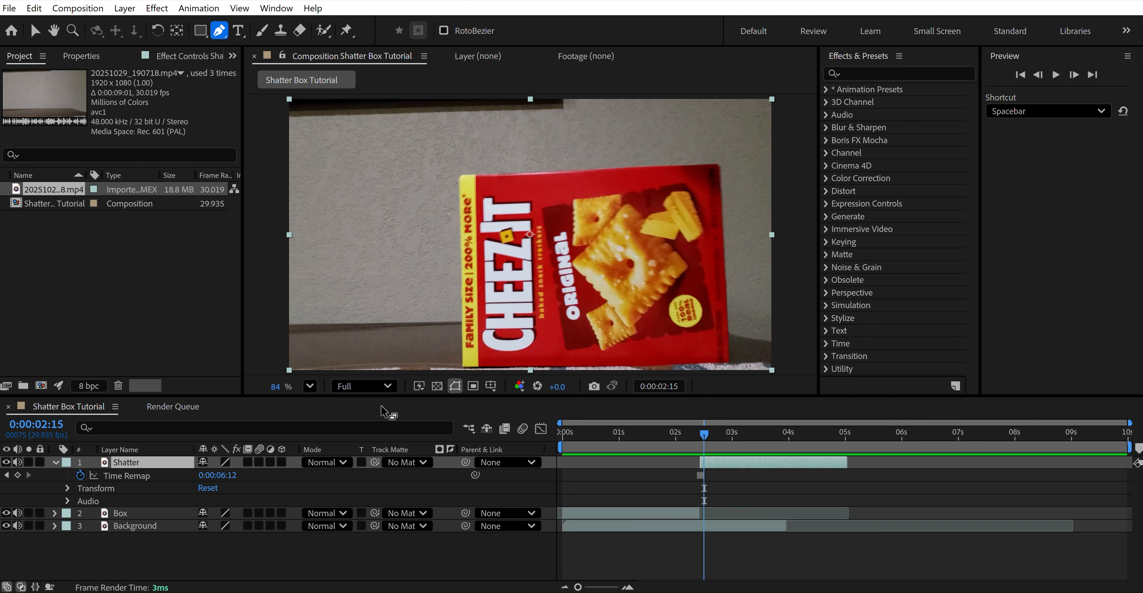
drag(272, 389, 295, 390)
click(53, 30)
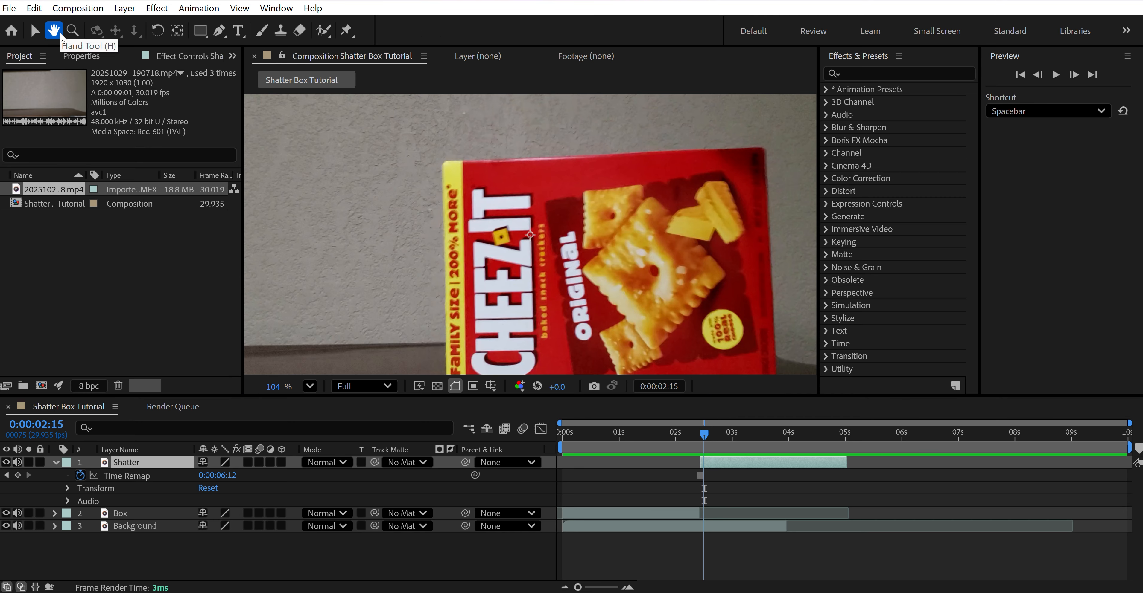
drag(458, 244, 410, 208)
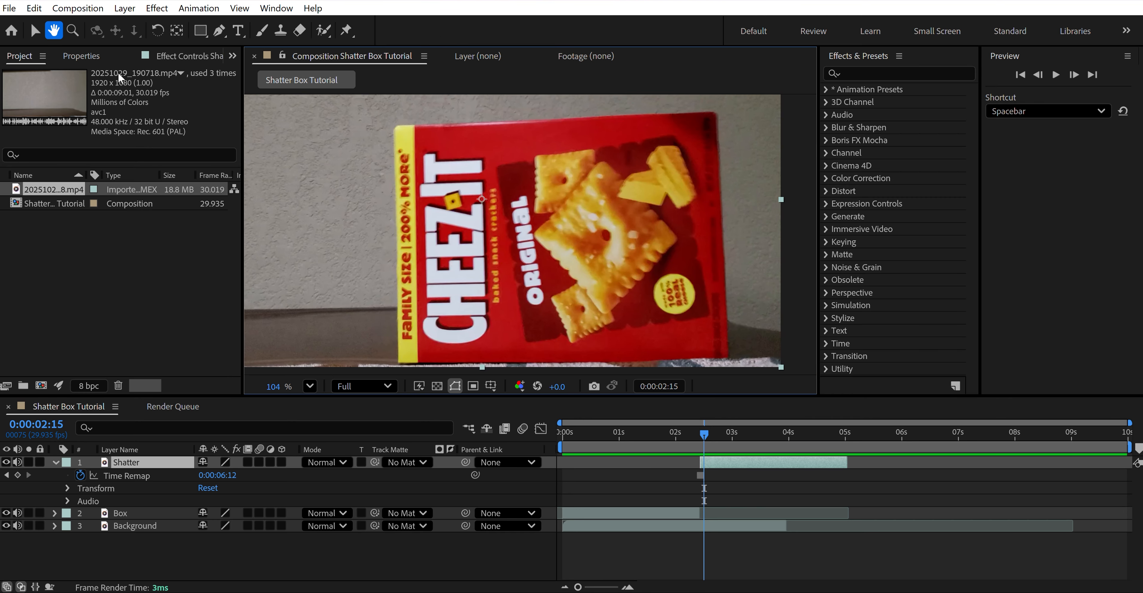
click(219, 31)
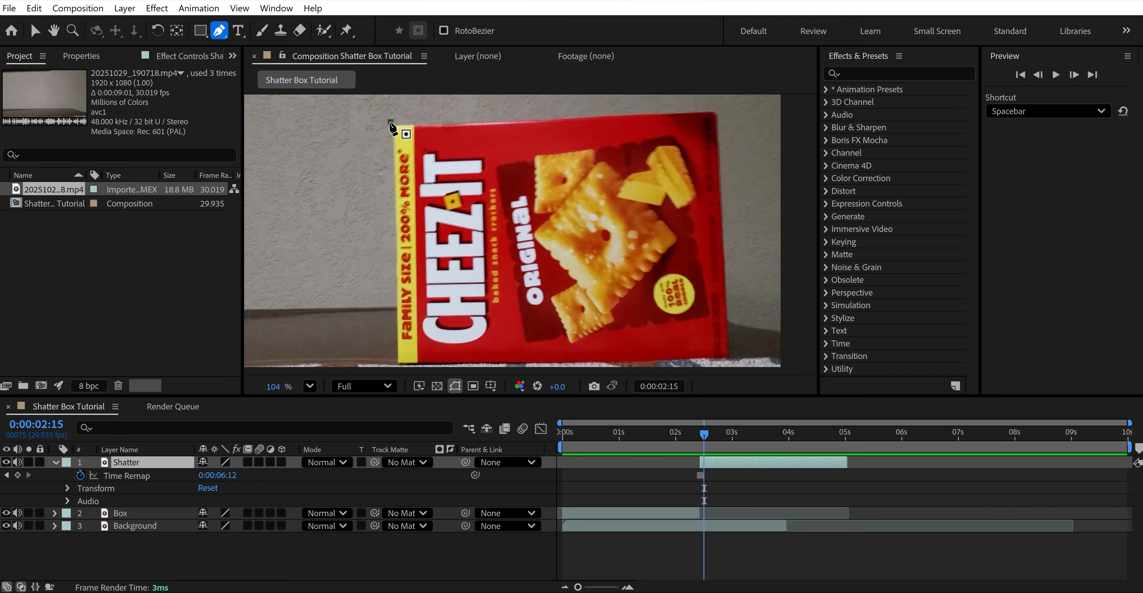
click(390, 122)
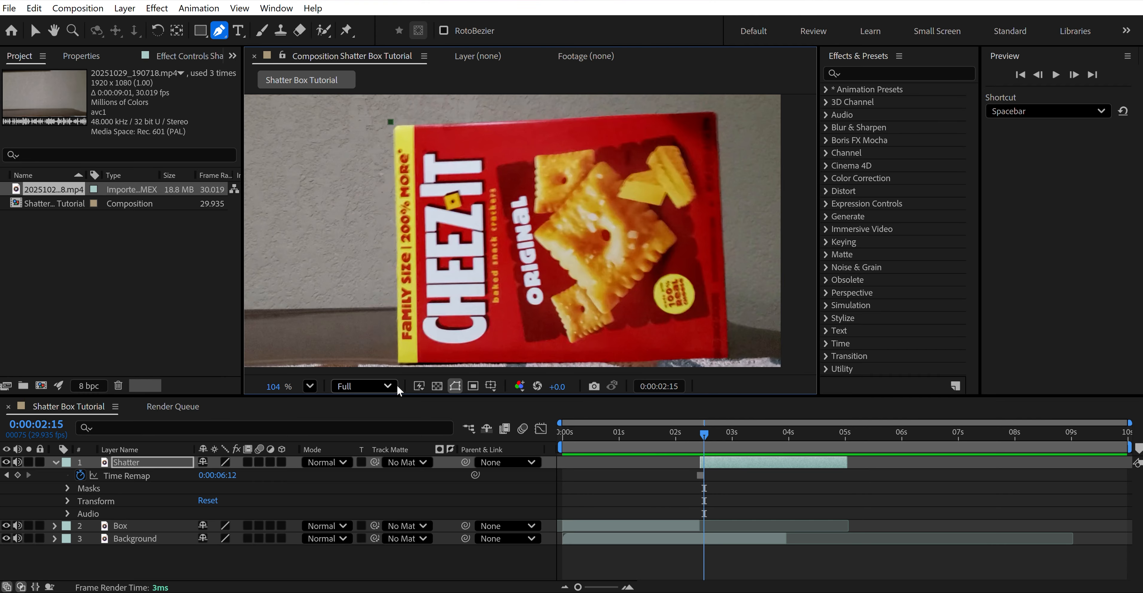
click(394, 365)
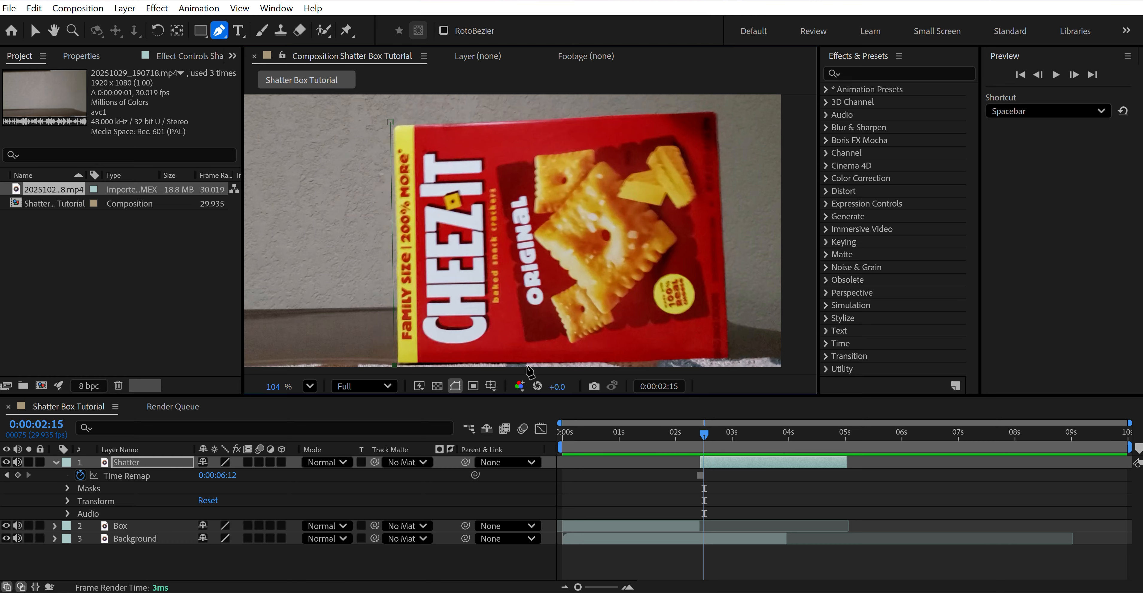
click(603, 365)
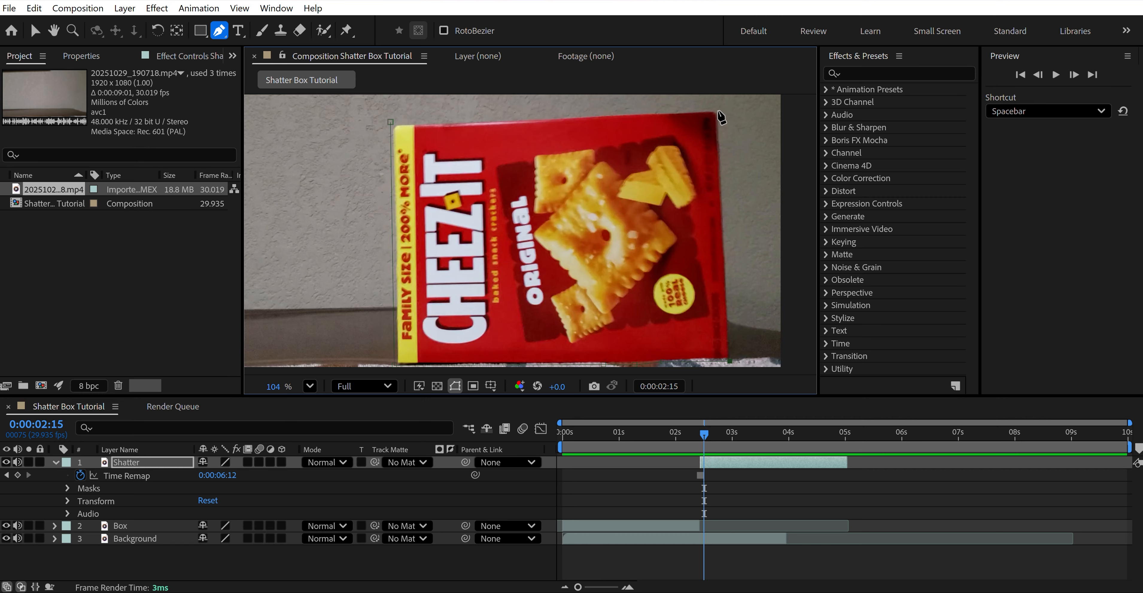
key(ctrl+z)
key(ctrl+z)
click(719, 111)
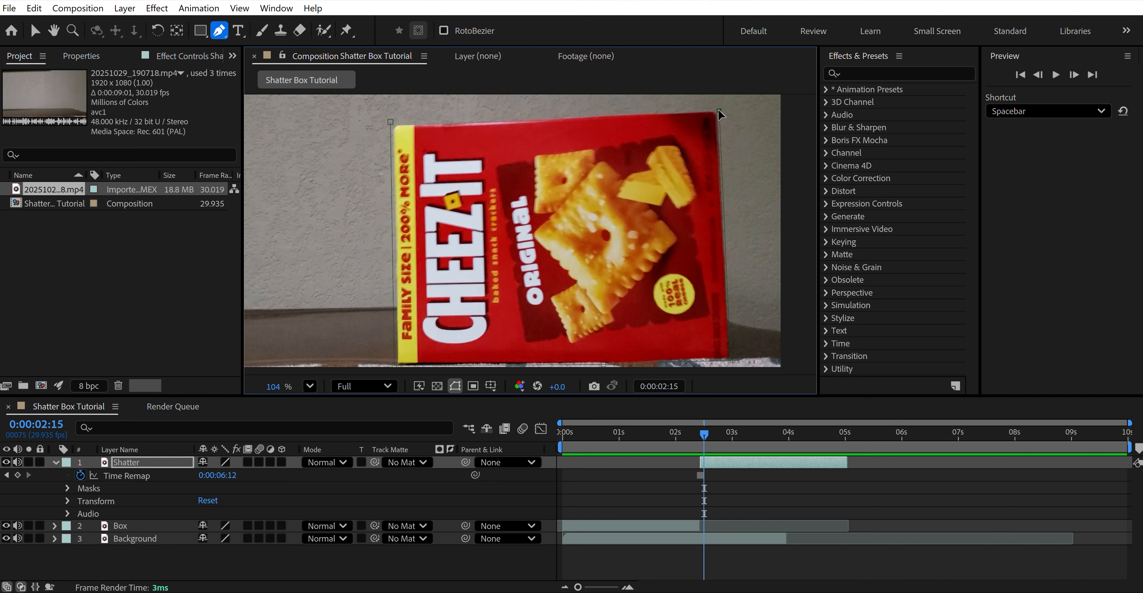
click(391, 121)
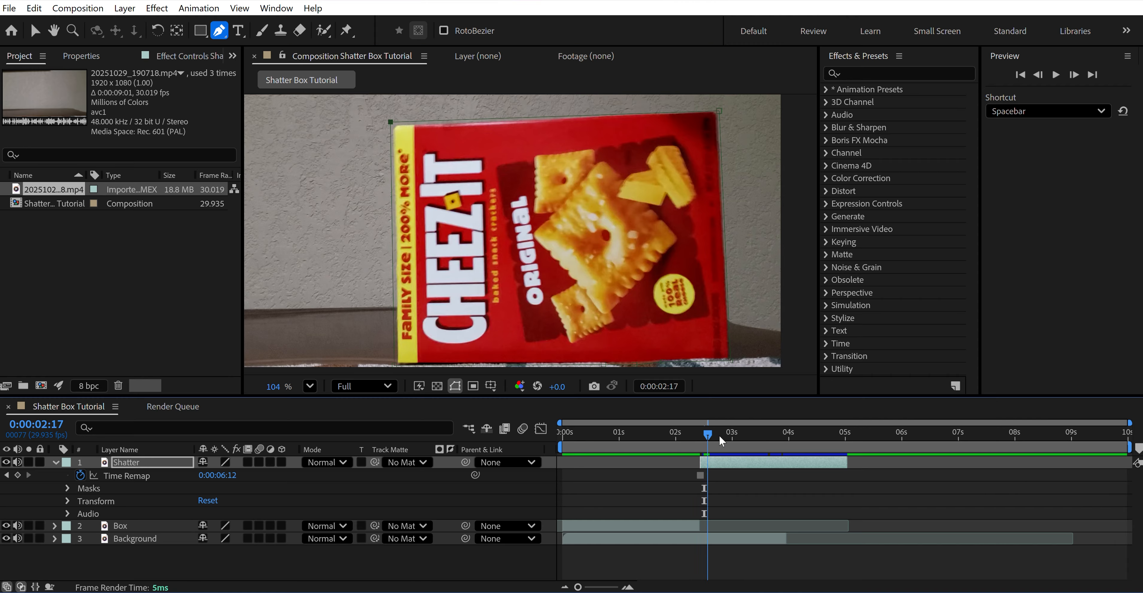
Step: Examine the masked box across the Shatter clip, including past the Background clip's end, and inspect the layer's mask entry
drag(718, 435, 804, 439)
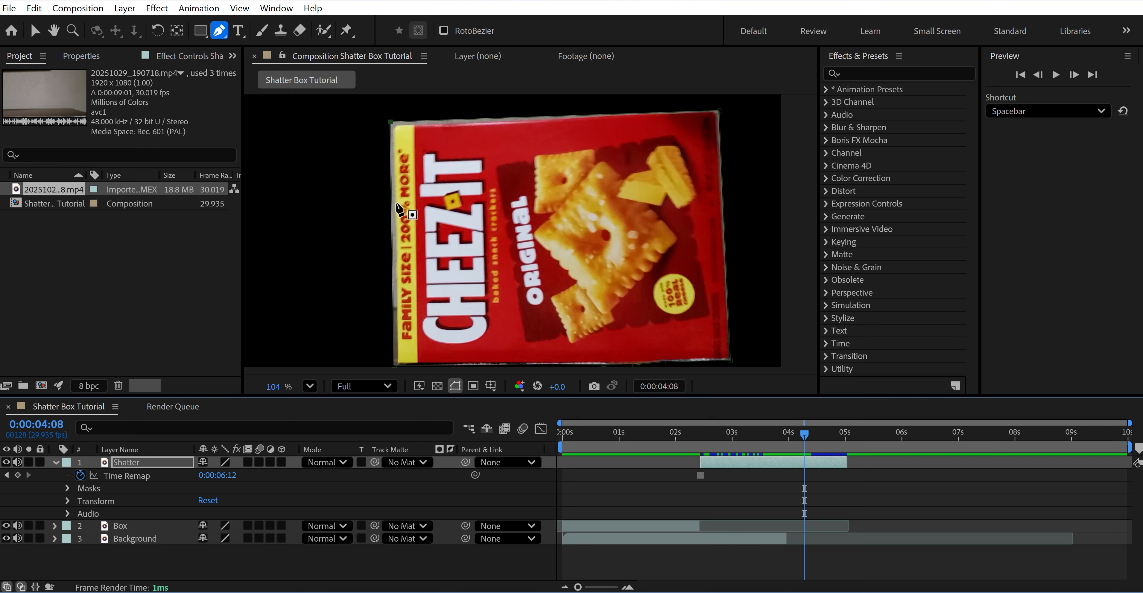
drag(807, 437, 753, 444)
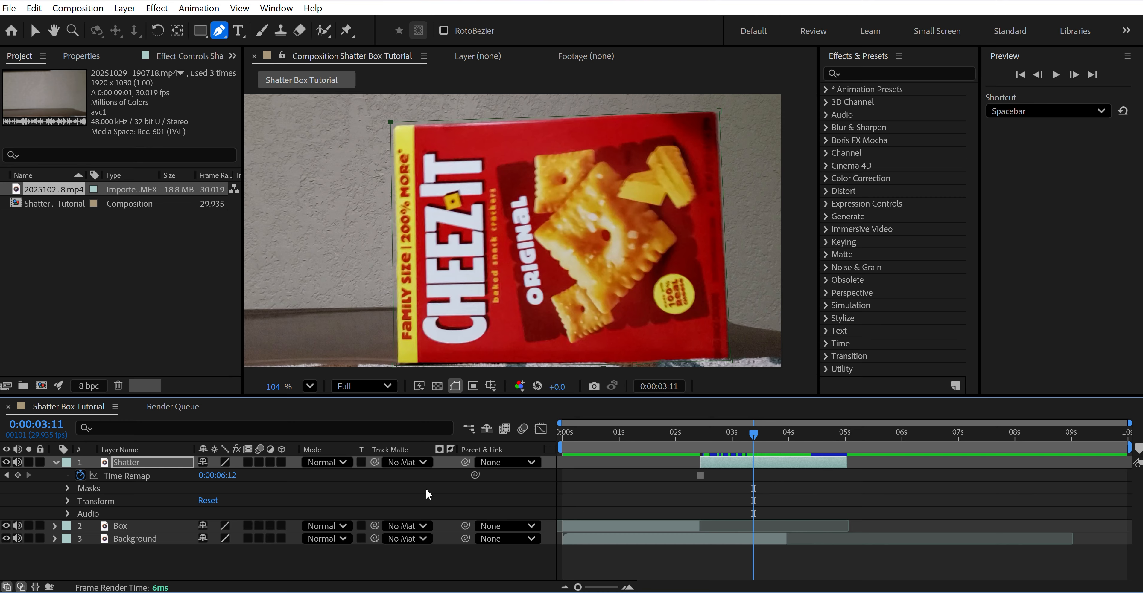
click(61, 492)
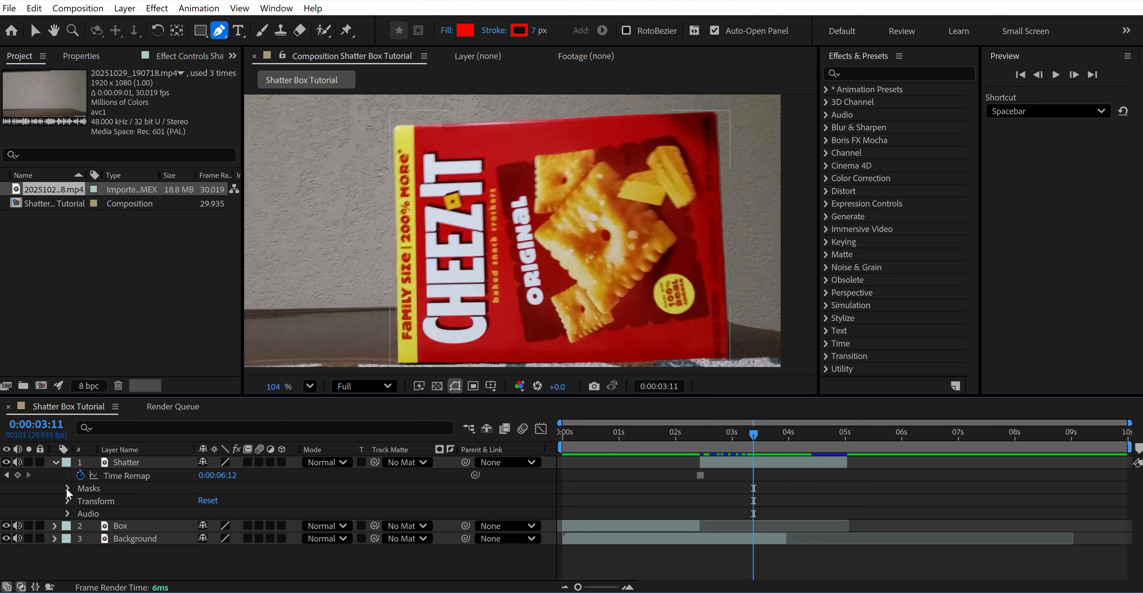
click(67, 488)
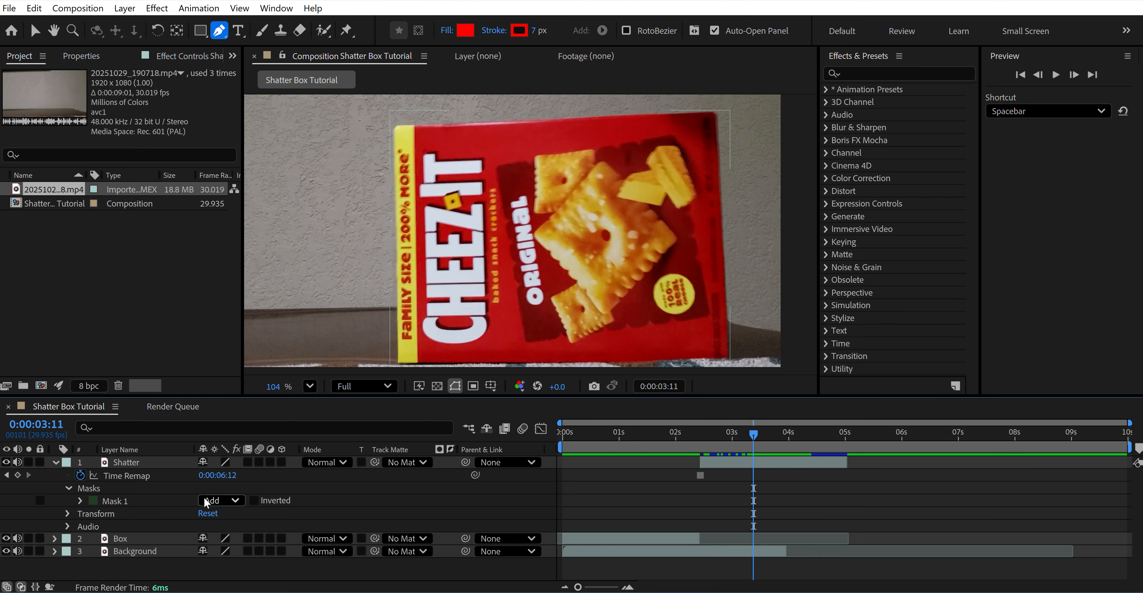
click(67, 489)
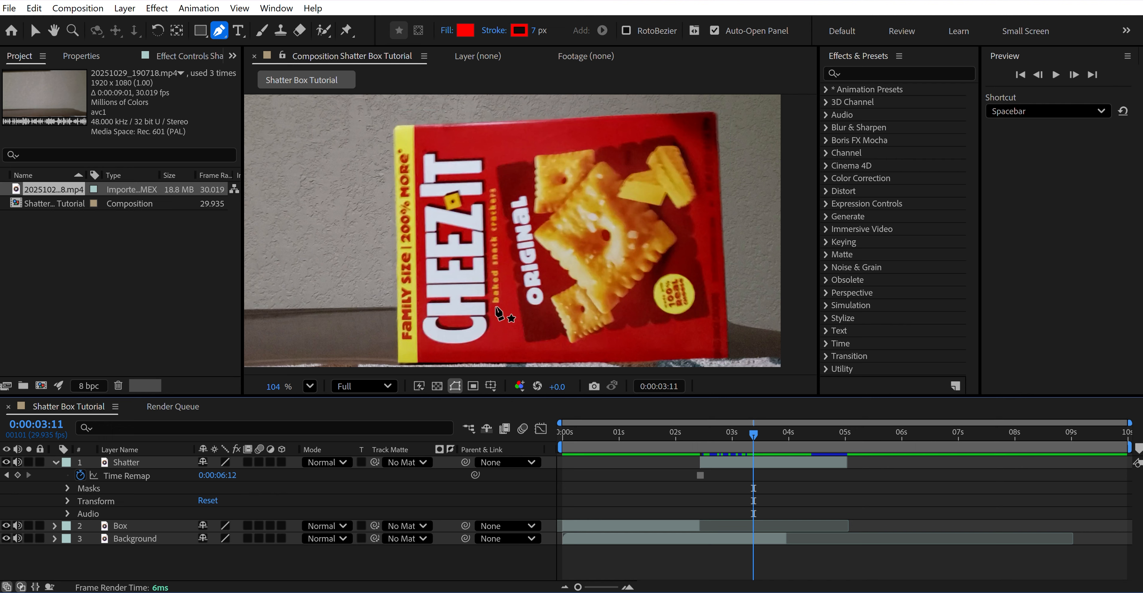
drag(752, 445, 716, 465)
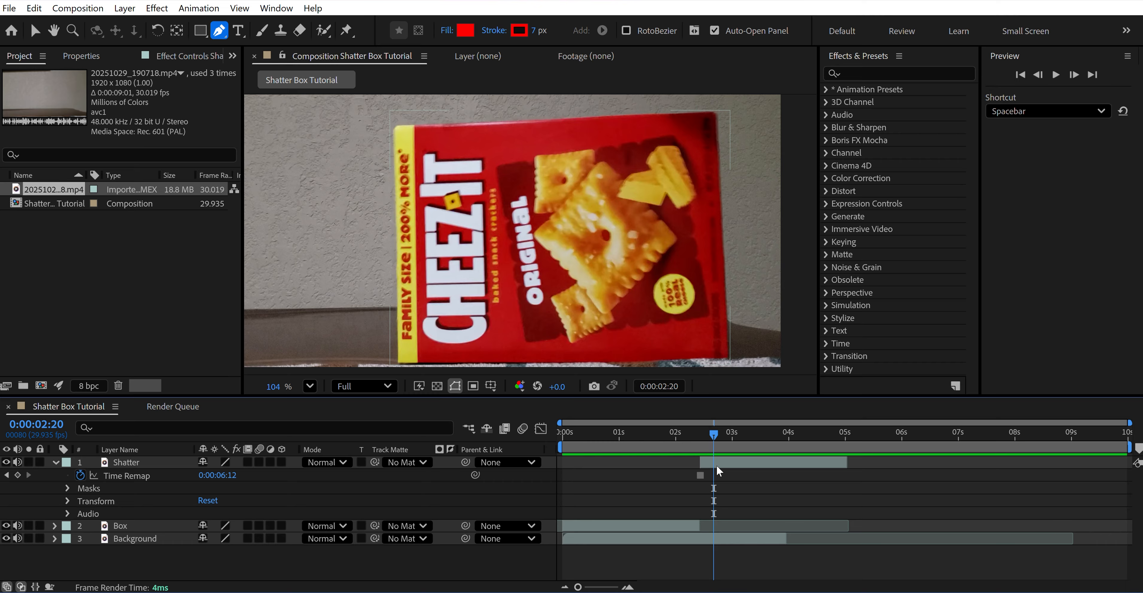
key(space)
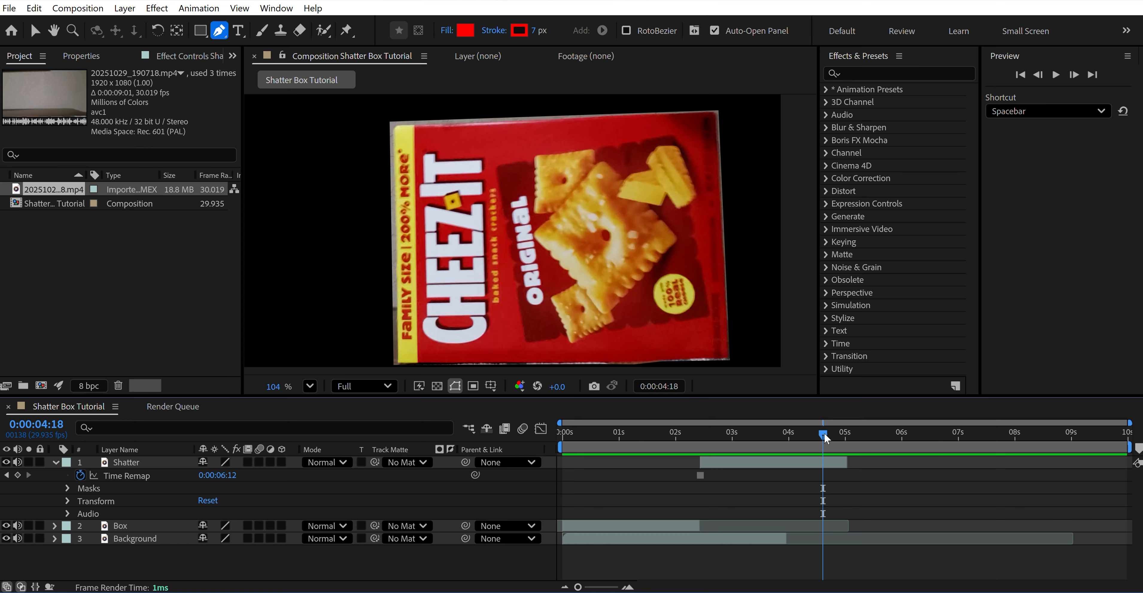
Step: Move the Background clip along the timeline so it ends at 0:00:05:00, and check the wall behind the masked box
drag(823, 434, 833, 433)
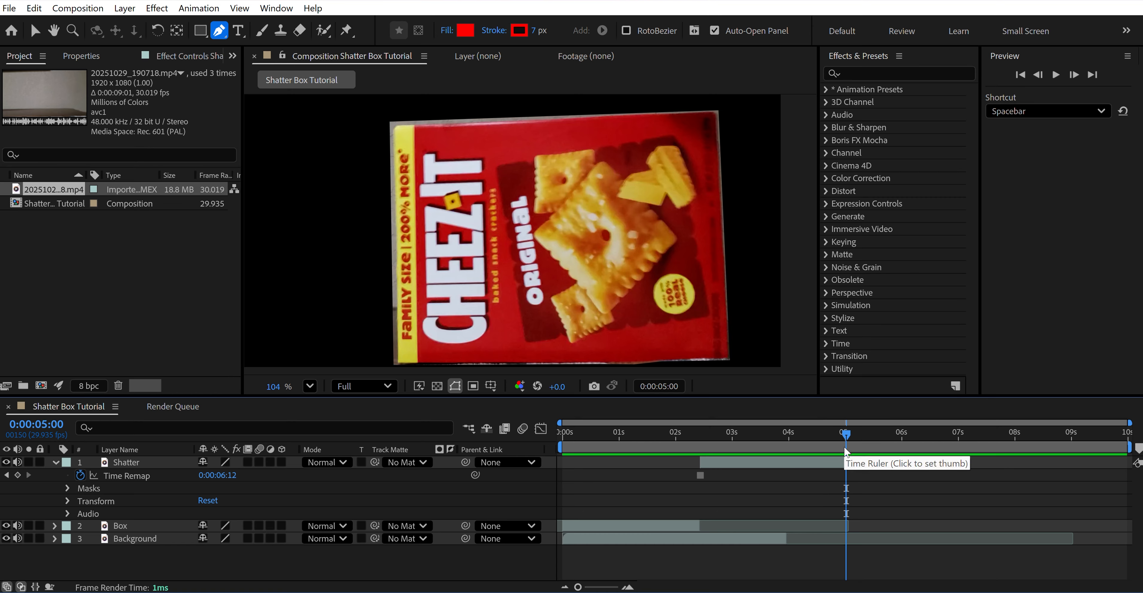
click(716, 540)
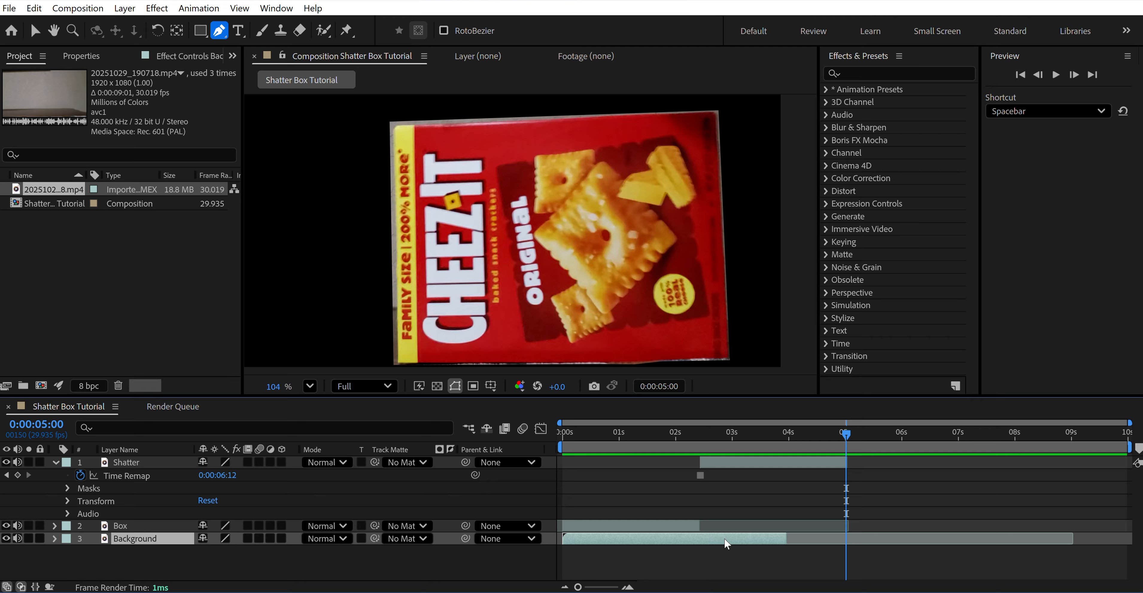
drag(724, 538, 773, 544)
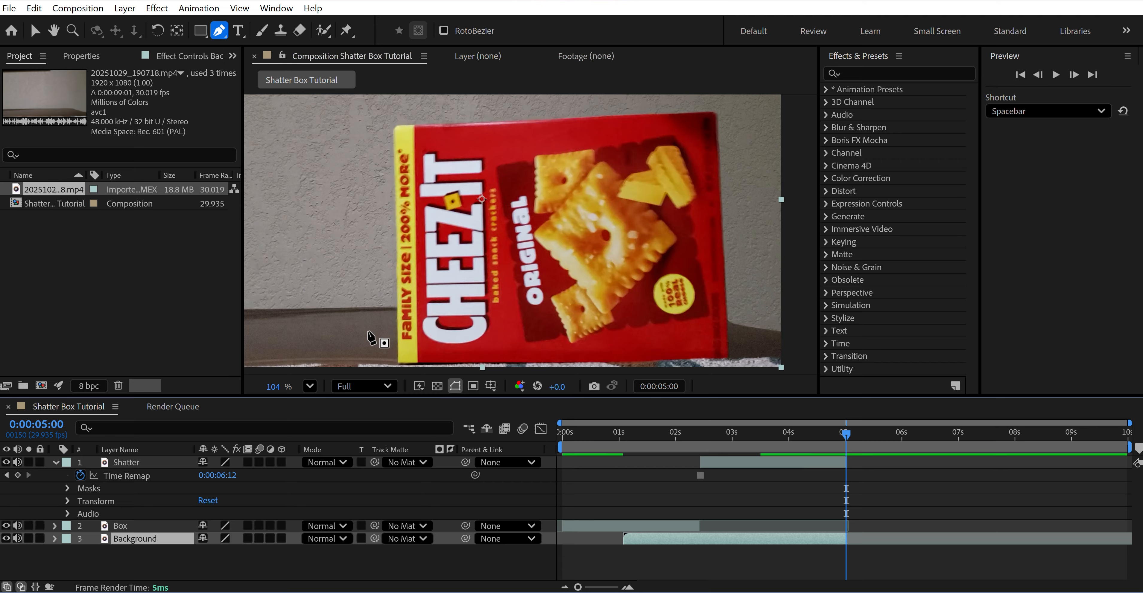
drag(846, 436, 798, 446)
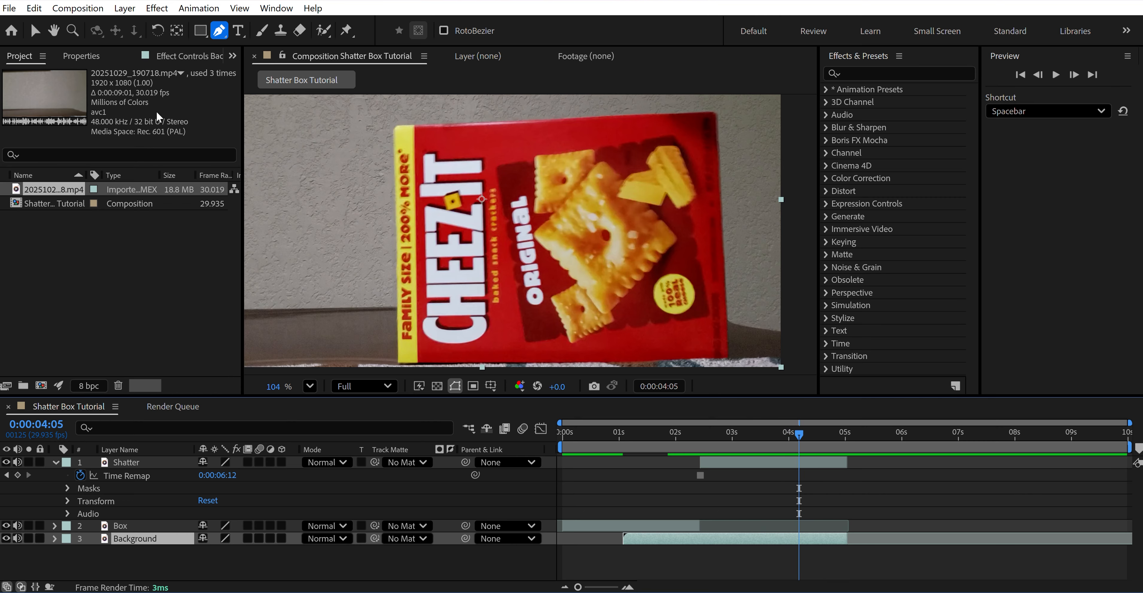
Step: Search the effects for Shatter and apply it to the Shatter layer
click(35, 30)
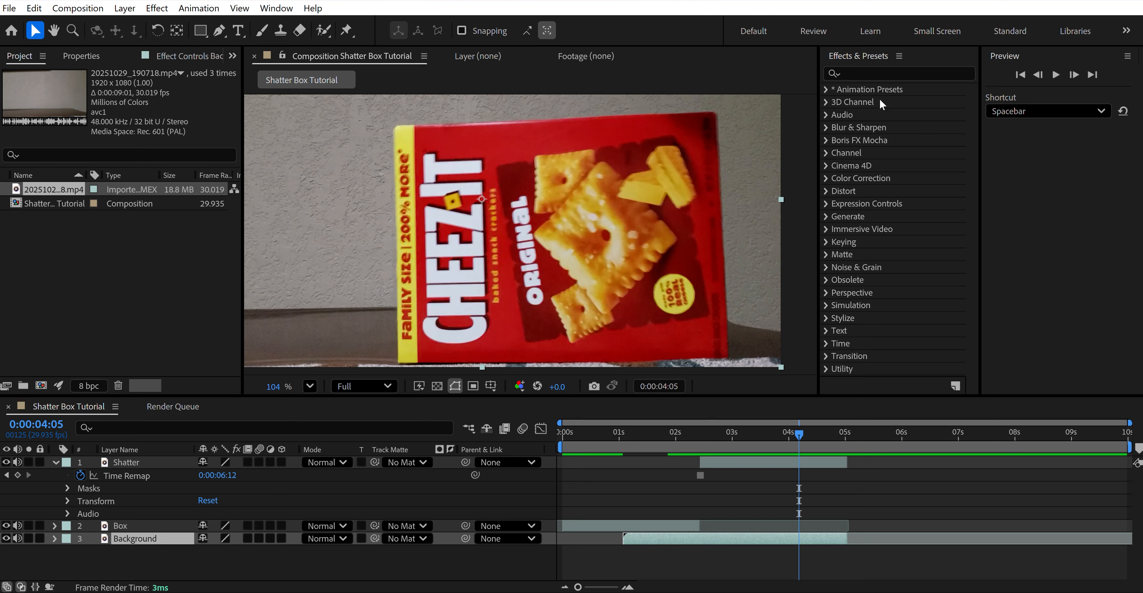
click(863, 74)
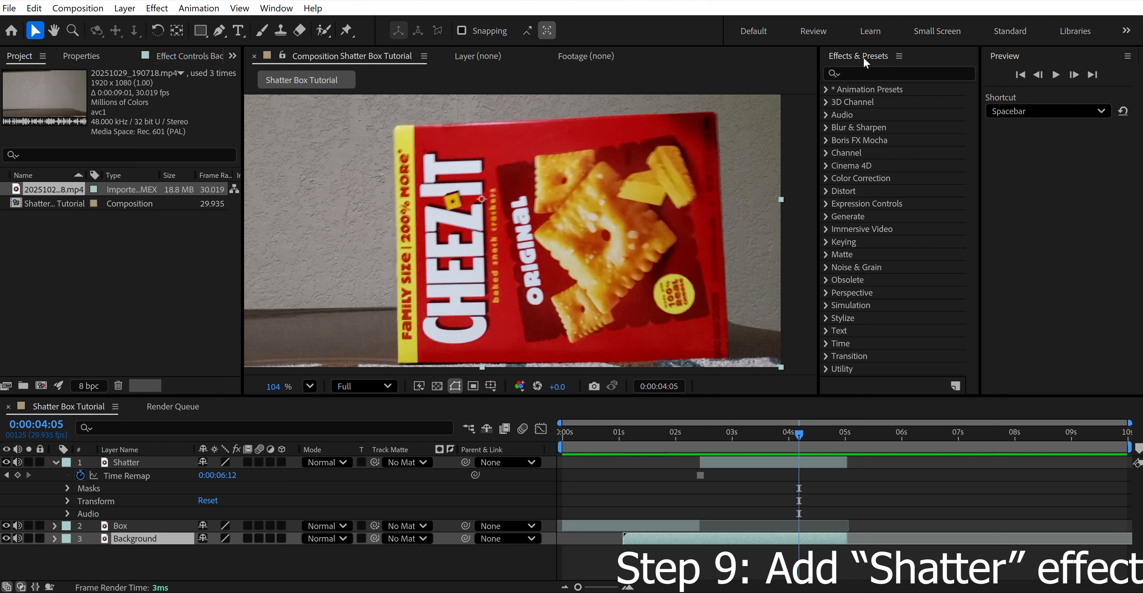
click(857, 72)
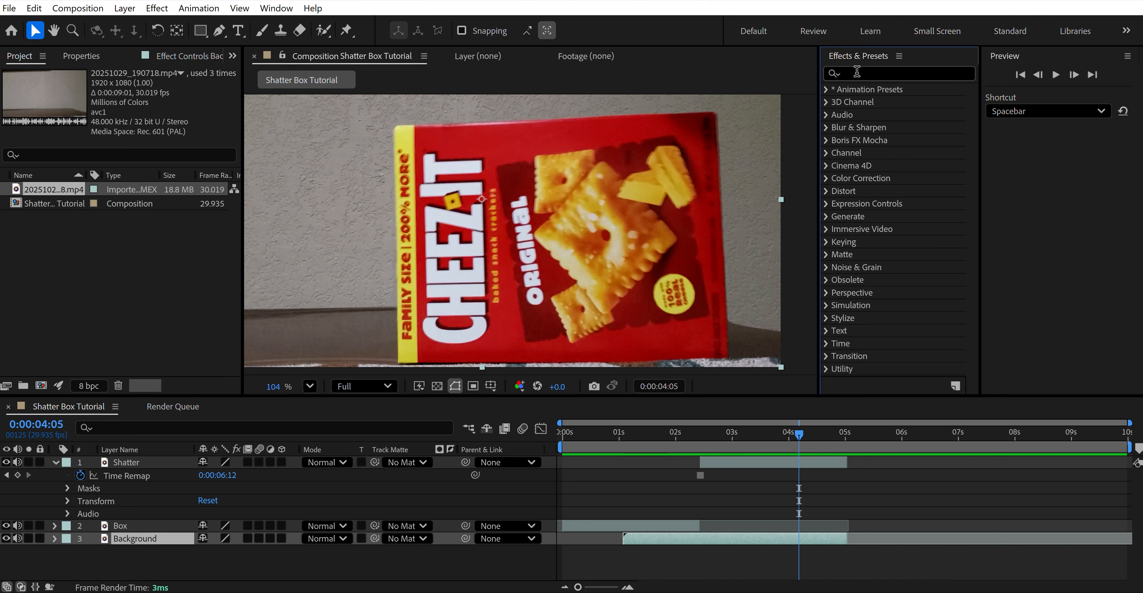
text(Shatter)
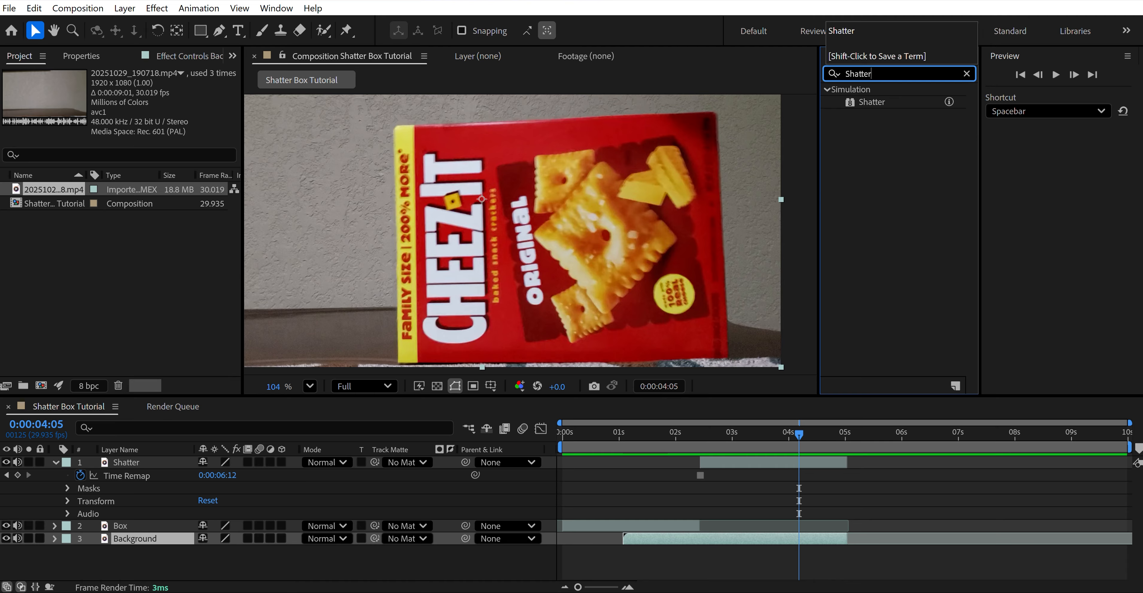
click(886, 102)
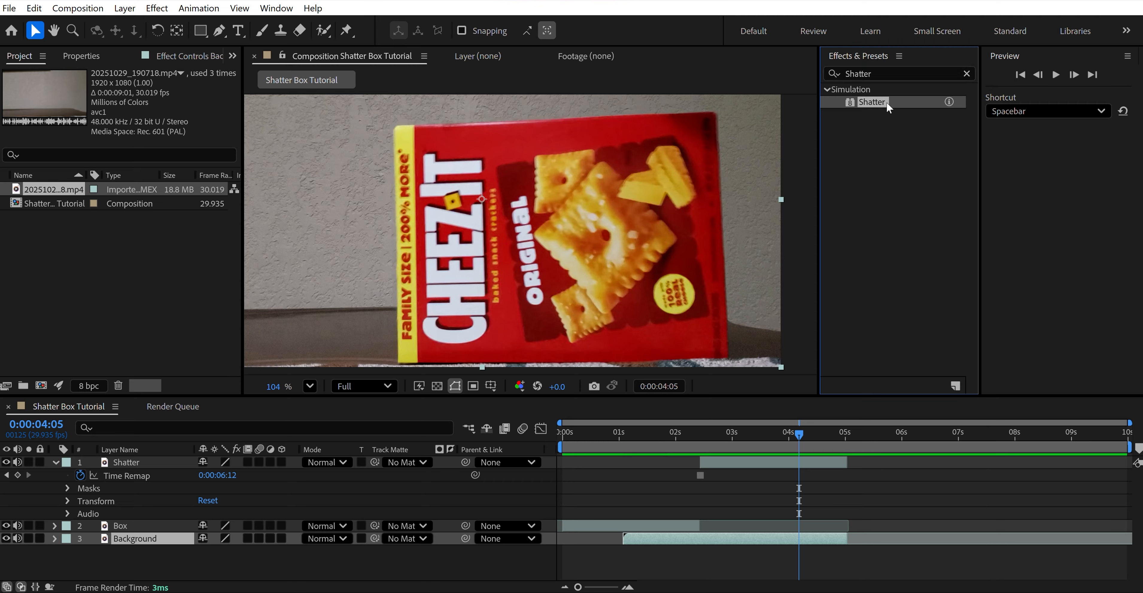
drag(886, 102, 139, 463)
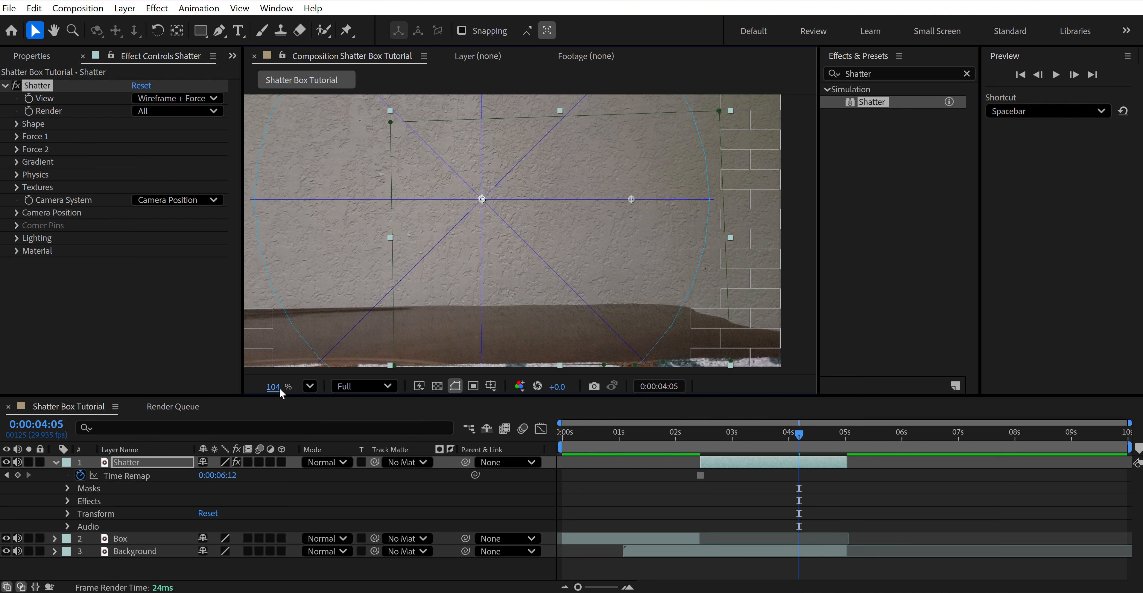
Step: Move the Shatter clip to start past the 7-second mark and extend its start back to near the composition's beginning
drag(278, 389, 259, 388)
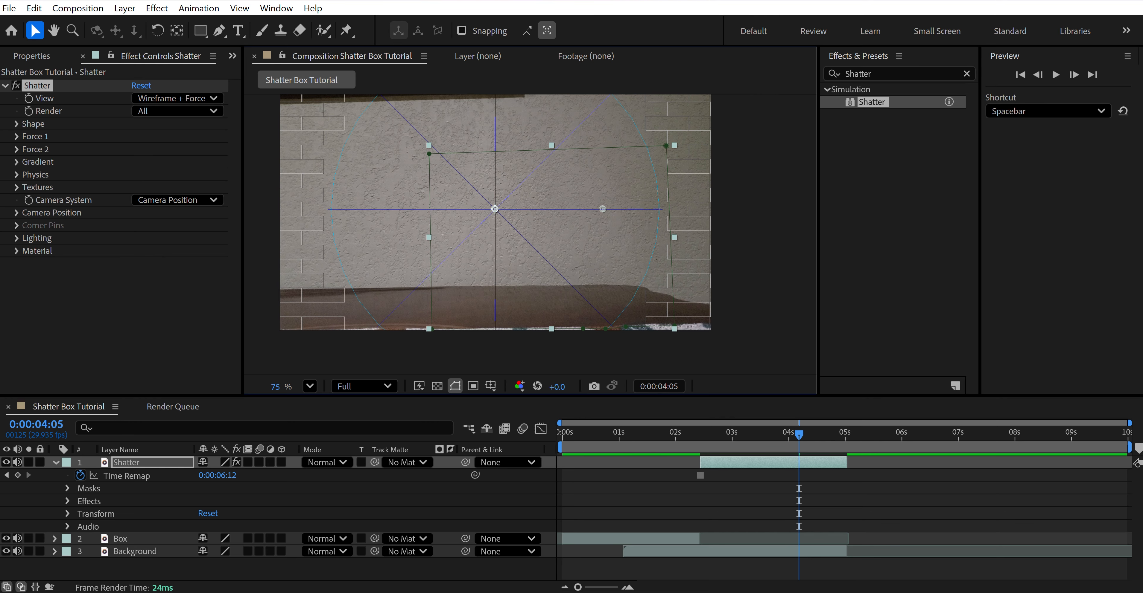
click(54, 31)
drag(363, 235, 390, 255)
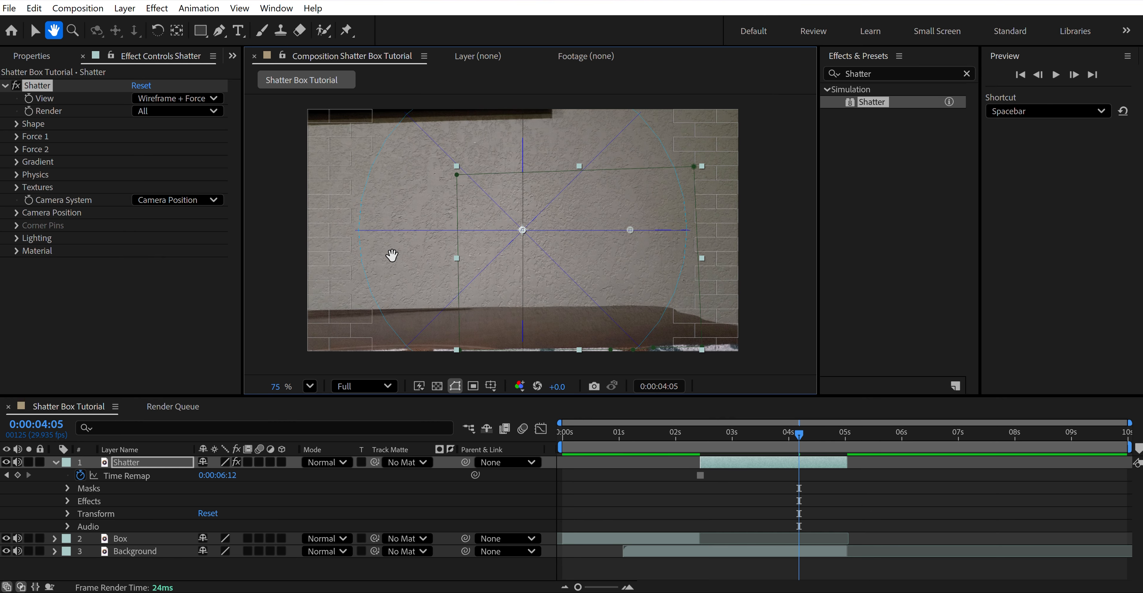
click(36, 31)
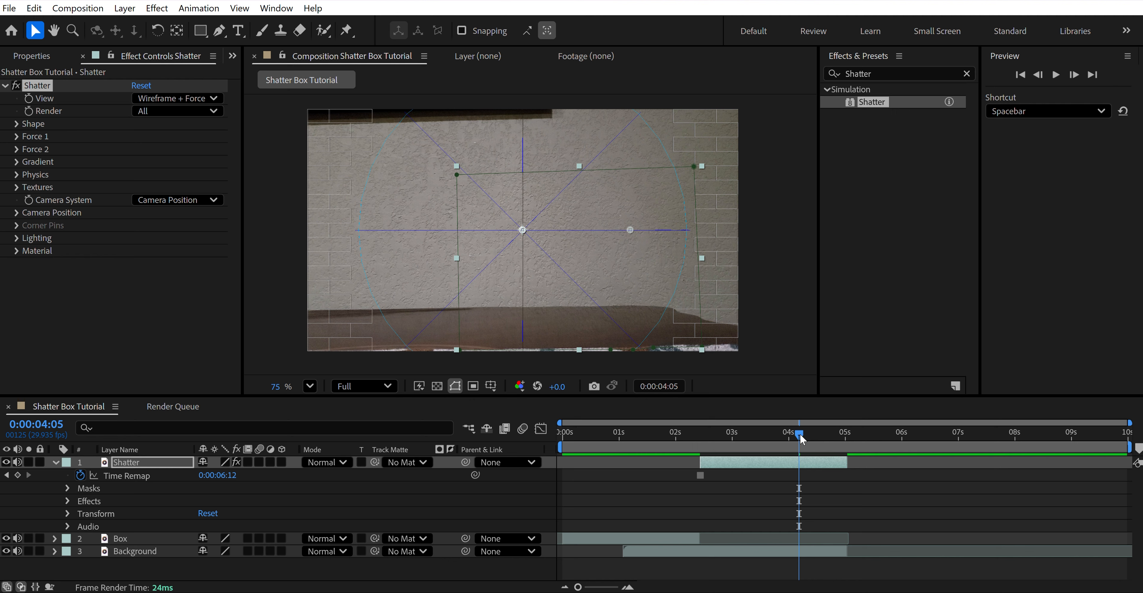
drag(801, 439, 692, 411)
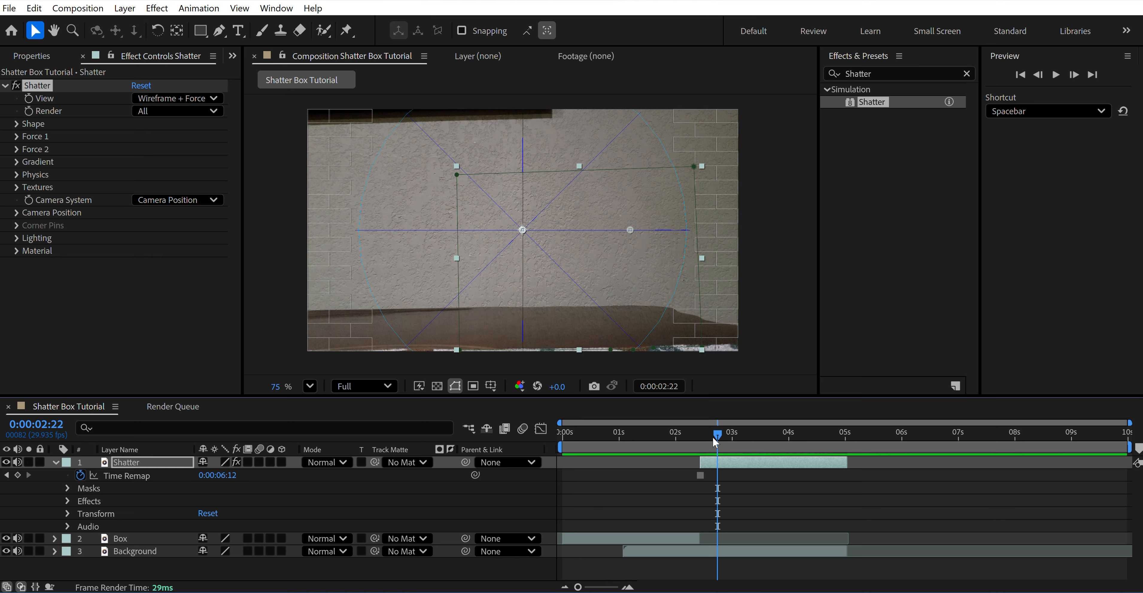
drag(712, 437, 995, 466)
click(737, 462)
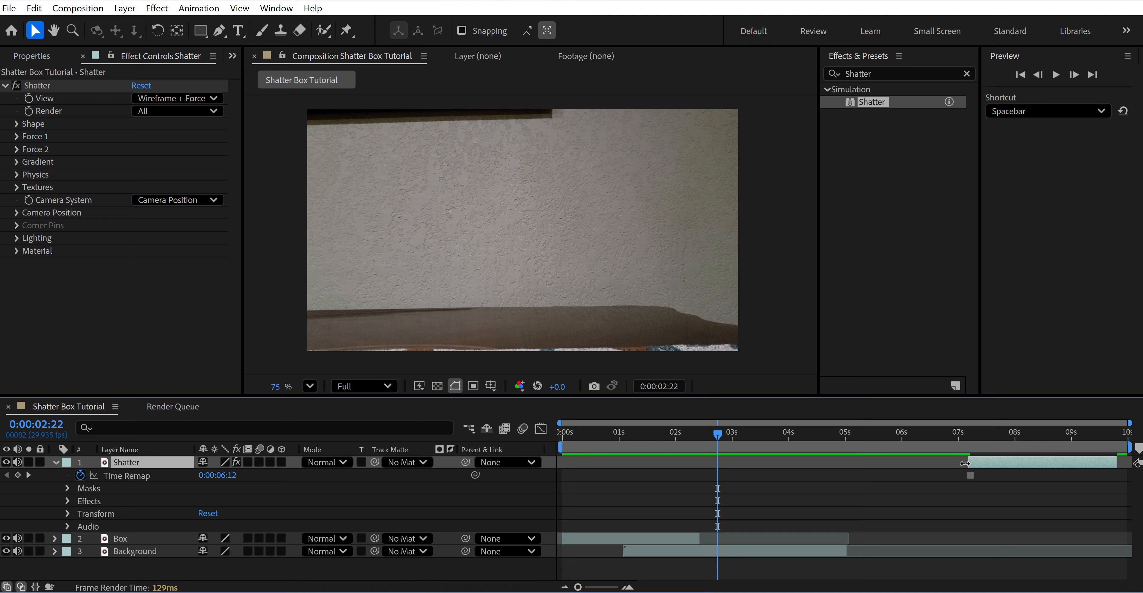
drag(964, 464, 569, 502)
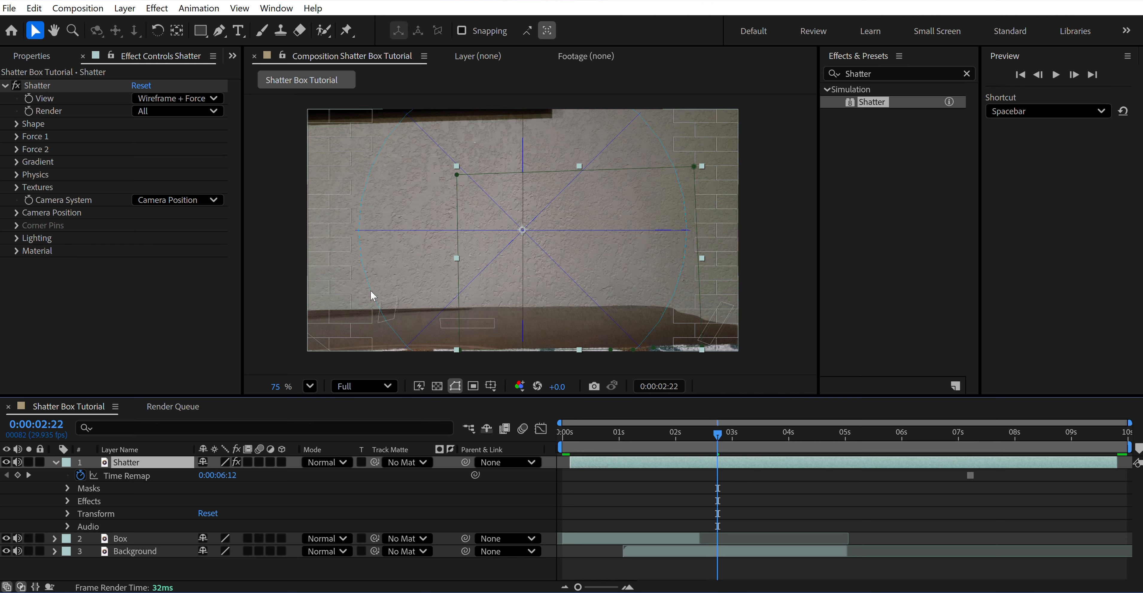
Step: Find the last frame before the brick pieces start separating and trim the Shatter clip's start to it, at 0:00:00:24
drag(720, 432, 609, 461)
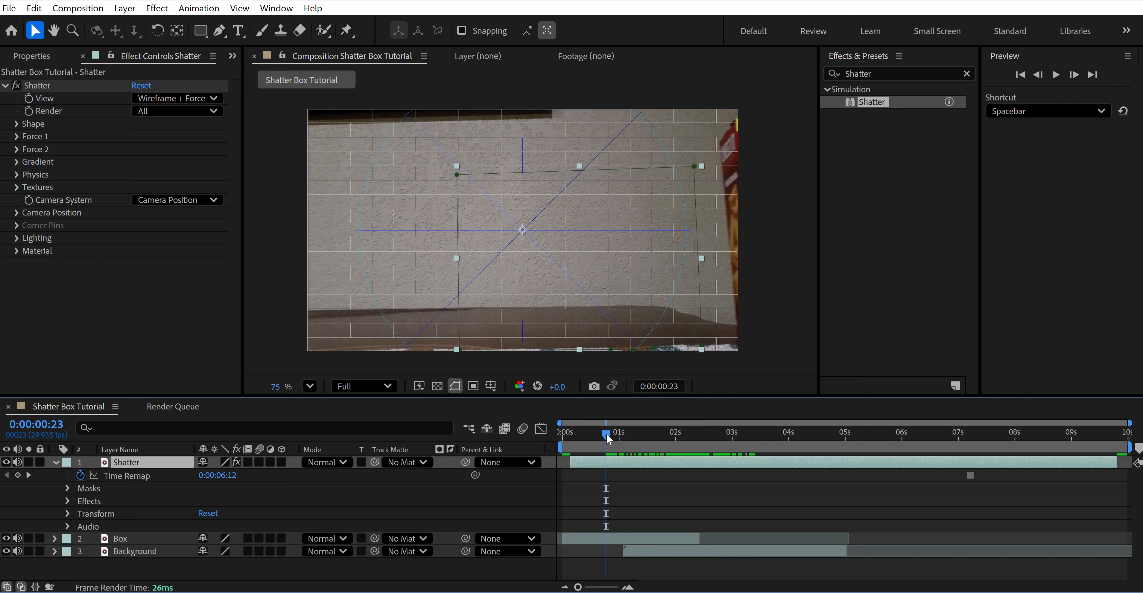
drag(606, 434, 608, 438)
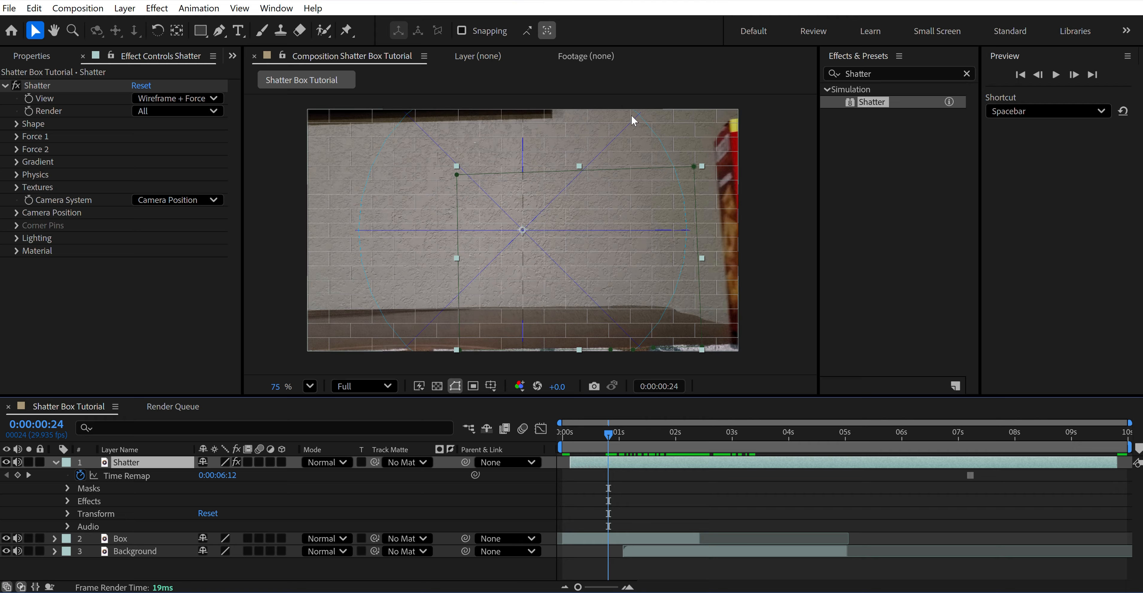
click(1073, 75)
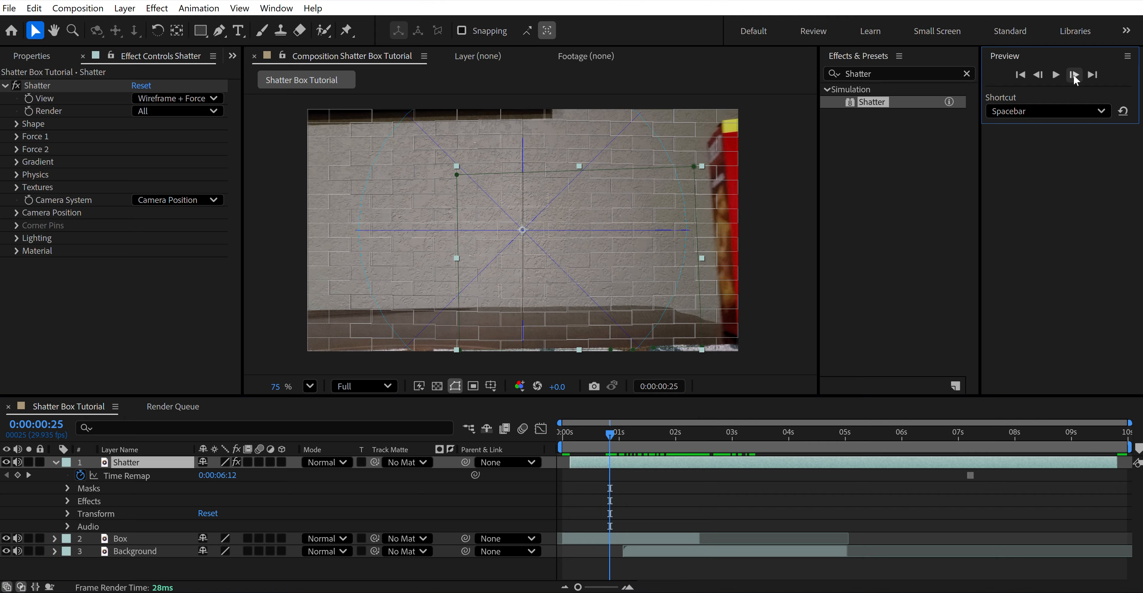
click(1038, 74)
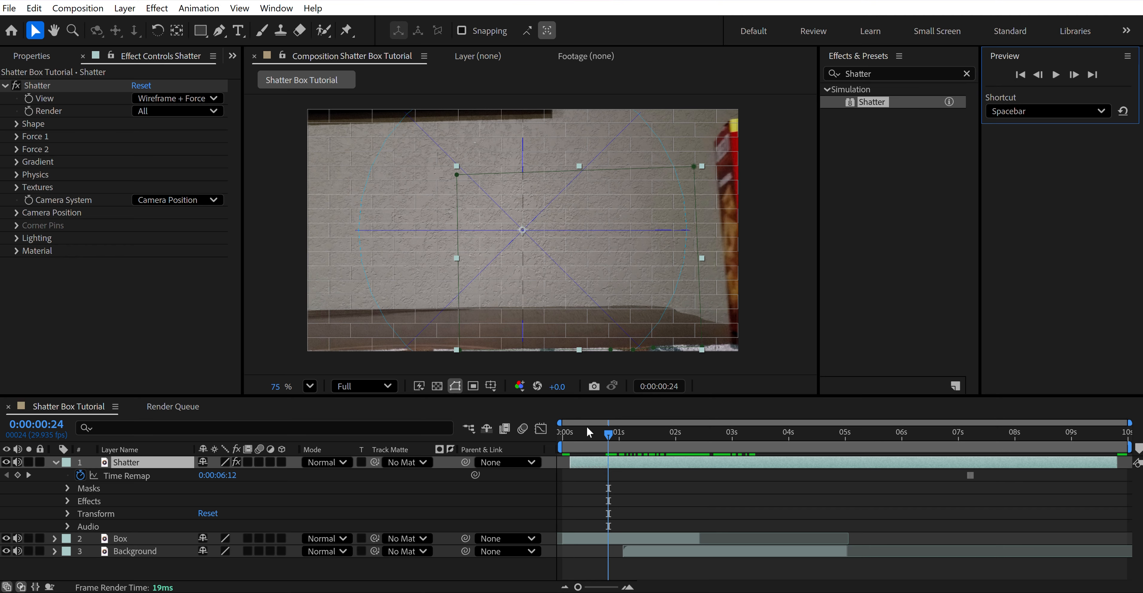
click(1073, 75)
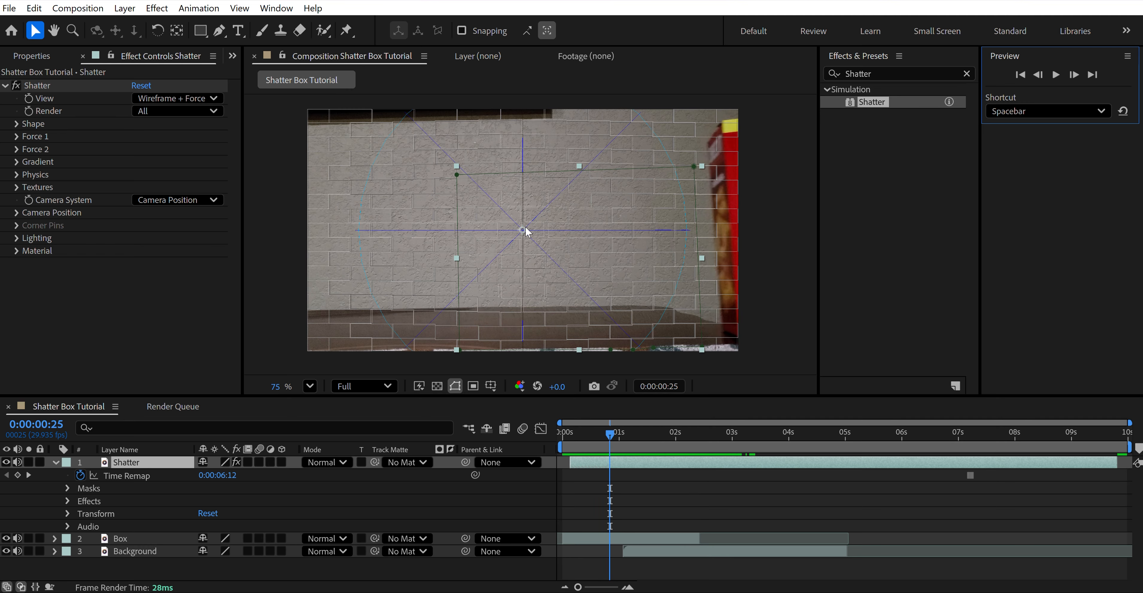
click(1038, 75)
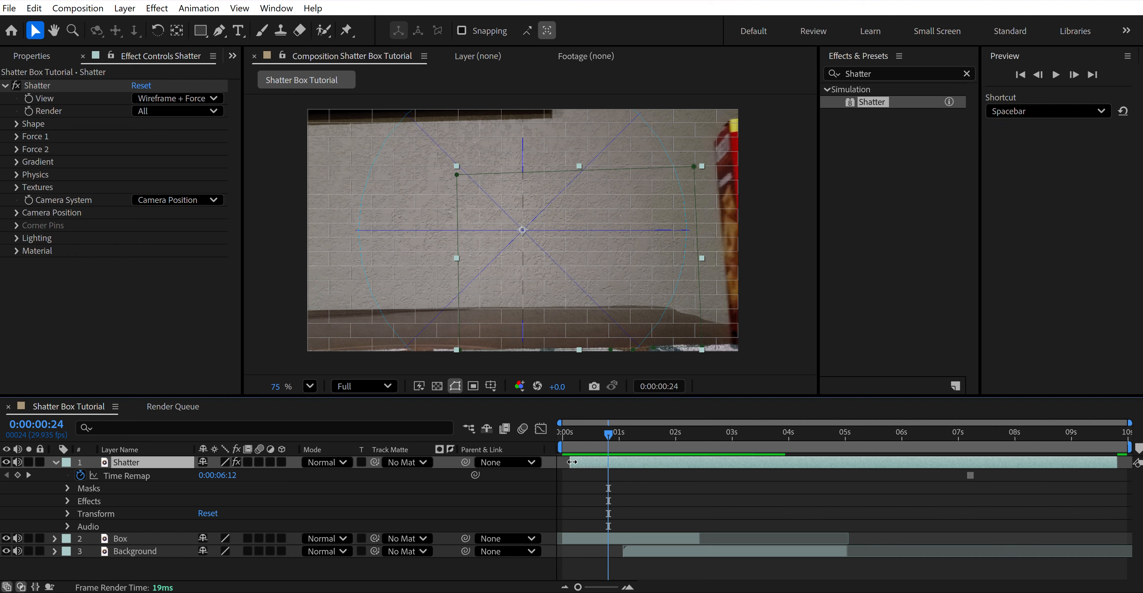
drag(568, 462, 607, 462)
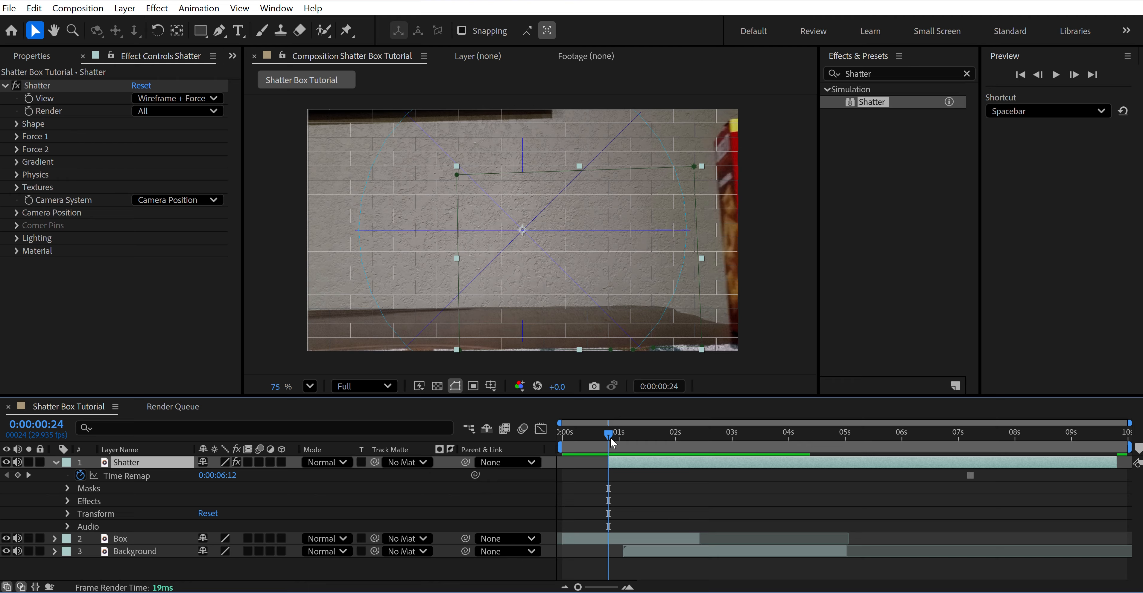
Step: Trim the Shatter clip's end to just before 5 seconds and move the clip to start where the Box clip ends
drag(609, 434, 732, 434)
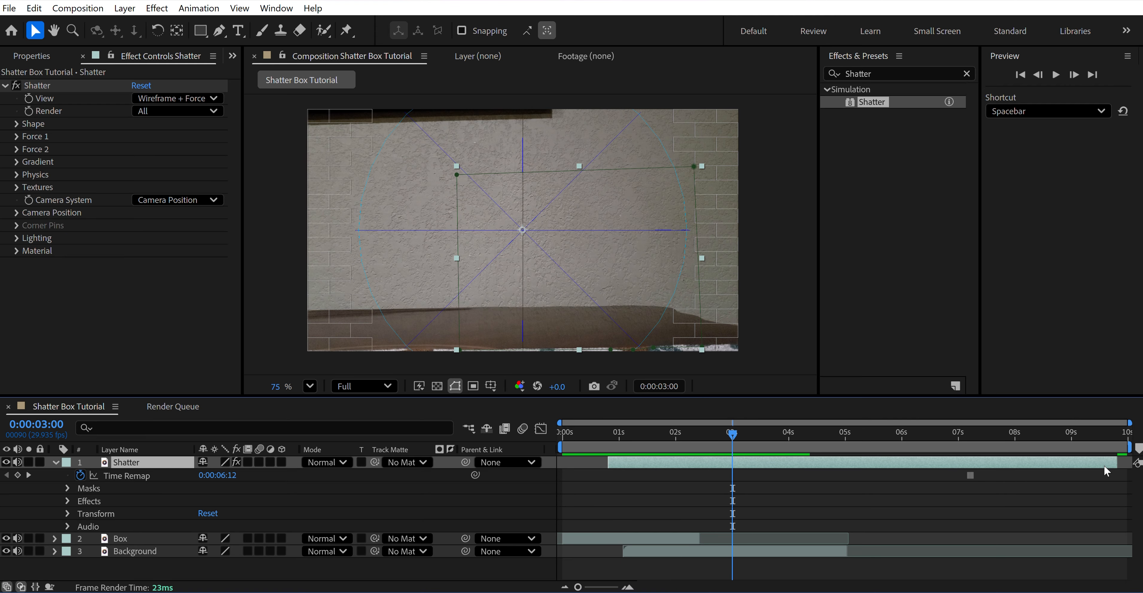
drag(1116, 463, 837, 463)
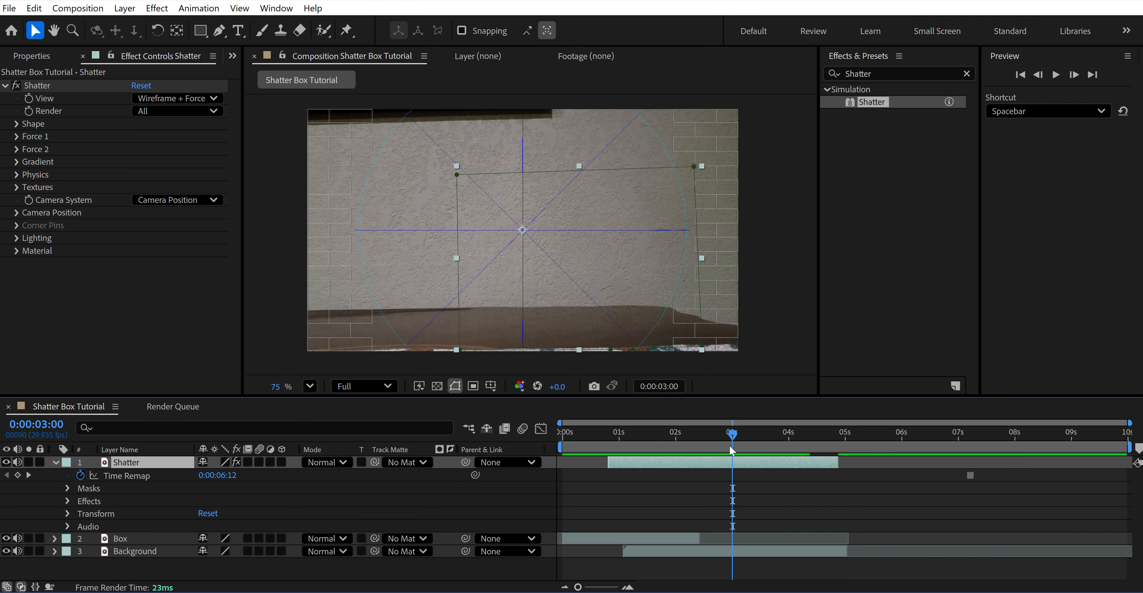
drag(731, 439, 723, 439)
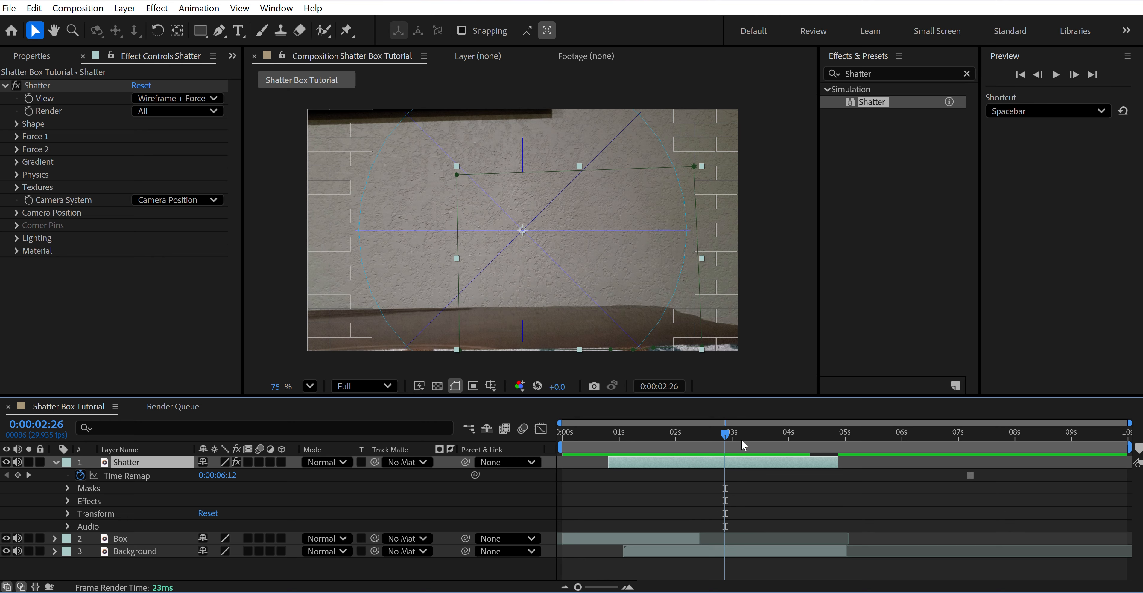
drag(724, 434, 704, 437)
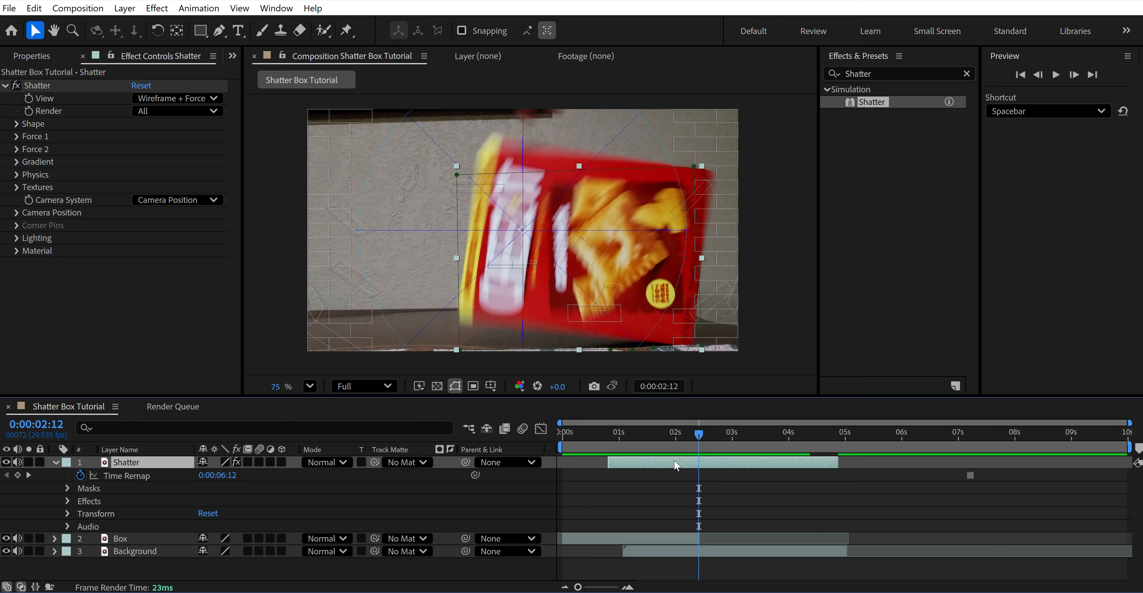
drag(674, 459, 758, 462)
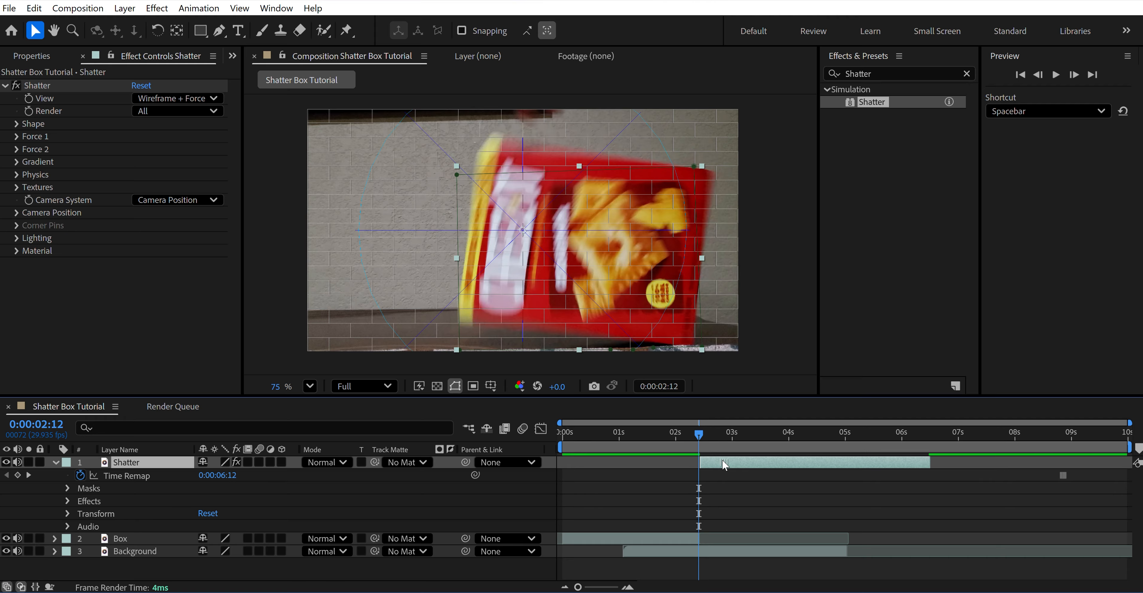
Step: Step through the frames around the cut and set the Shatter effect's View to Rendered
key(Page_Up)
key(Page_Down)
key(Page_Up)
key(Page_Down)
click(166, 99)
click(173, 112)
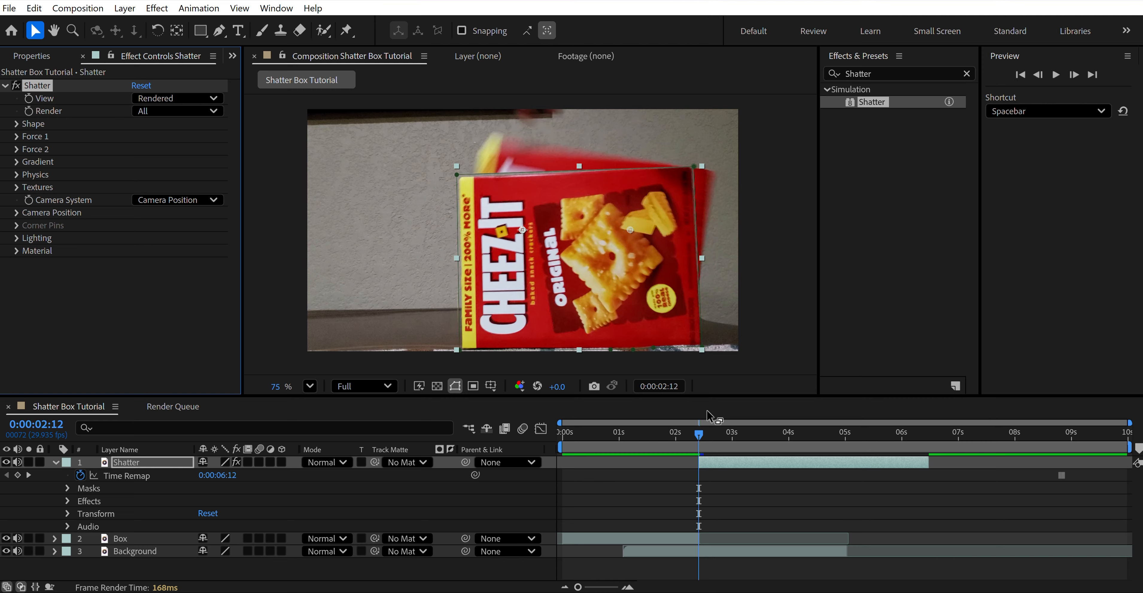
Step: Shift the Shatter clip one frame so it starts at 0:00:02:13, and check the frames on either side of the cut
click(714, 464)
drag(714, 462, 716, 462)
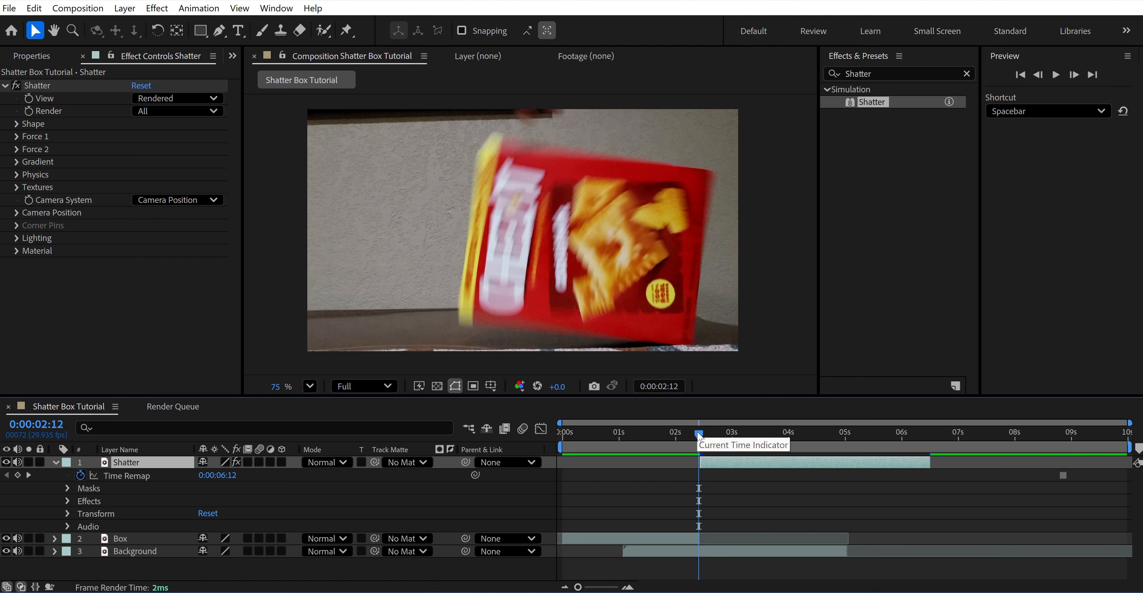
drag(699, 437, 699, 463)
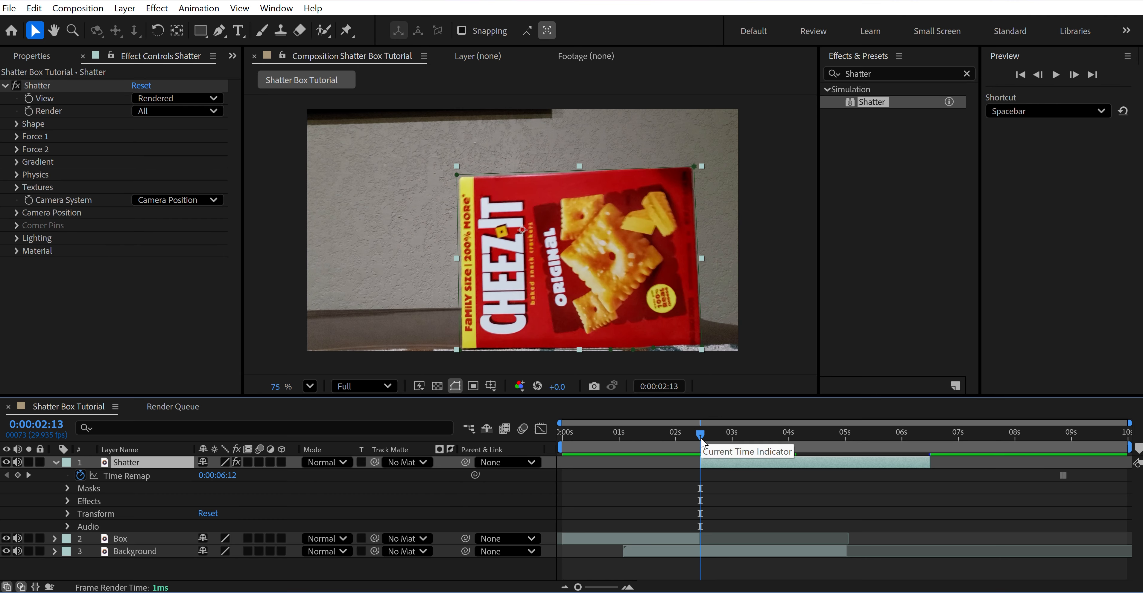
Step: Preview the shattering box and trim the Shatter clip's end to 0:00:05:00
drag(701, 441, 823, 441)
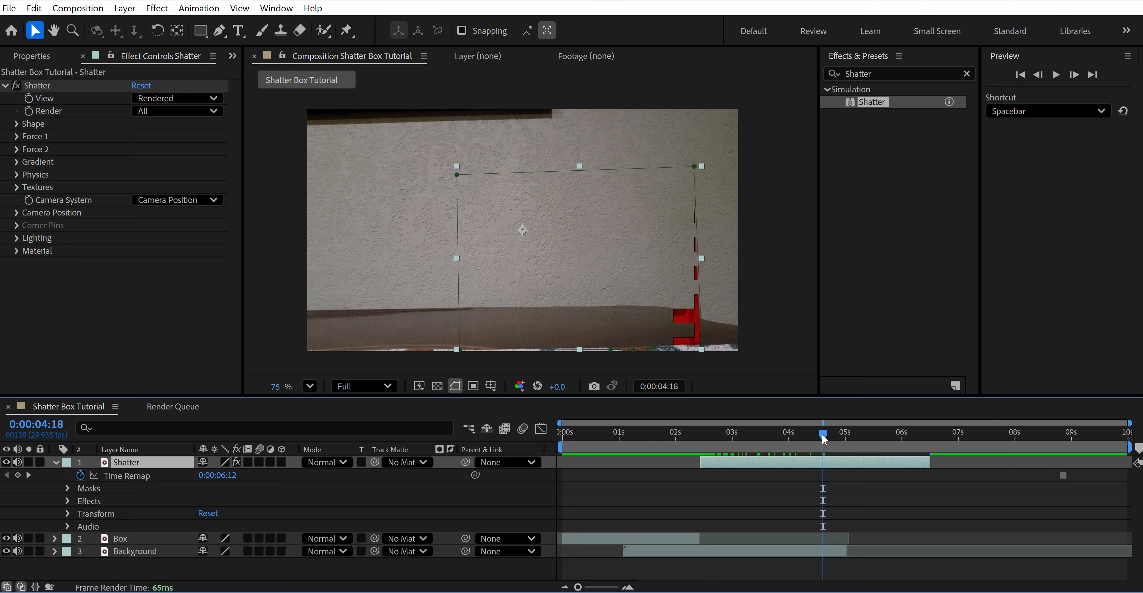
drag(822, 434, 843, 435)
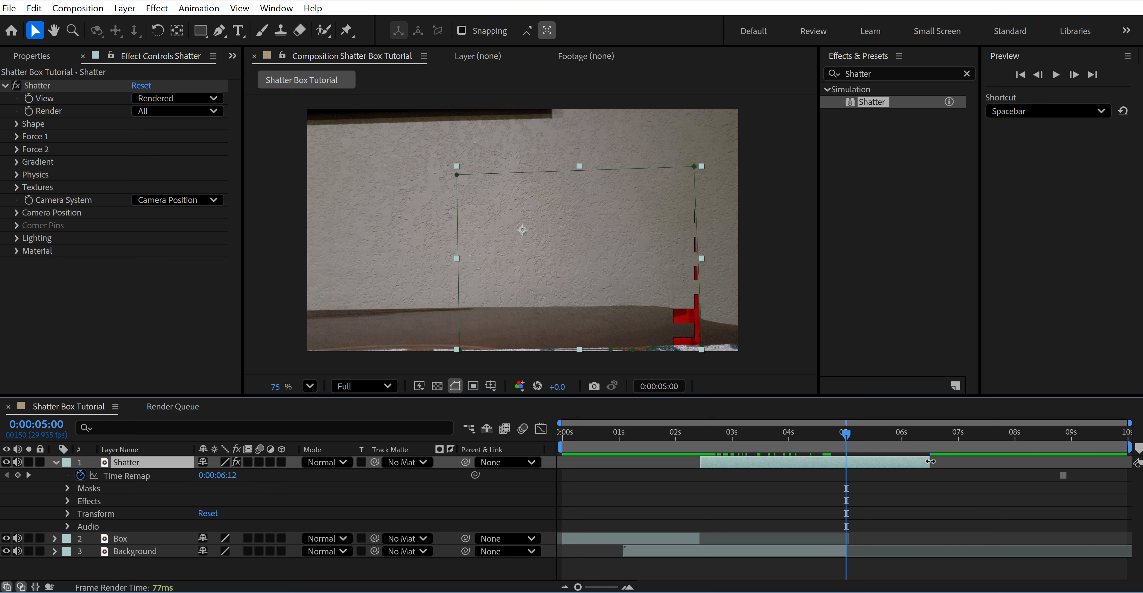
drag(930, 461, 843, 482)
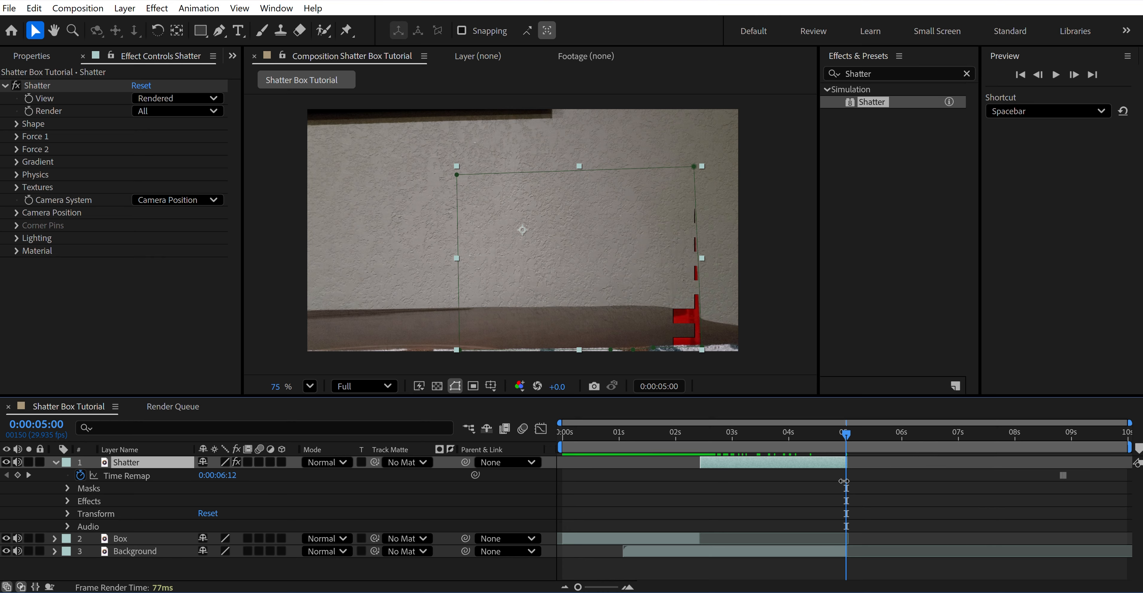
key(shift)
key(shift)
key(shift)
key(shift)
key(shift)
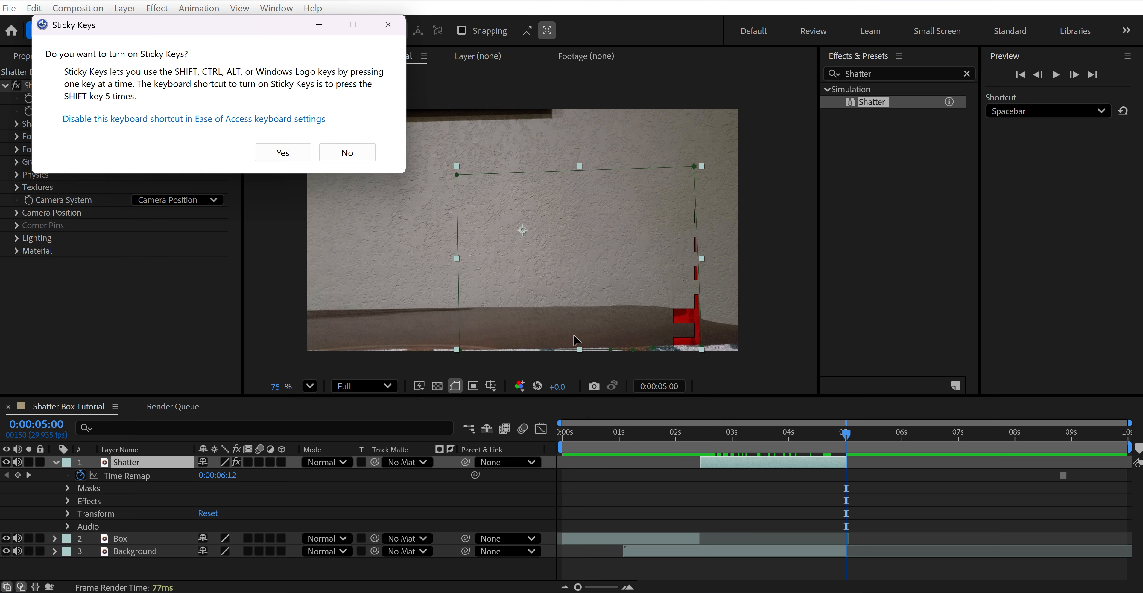
Step: Dismiss the Sticky Keys prompt and expand the effect's Shape settings with the playhead at 0:00:02:17
click(348, 153)
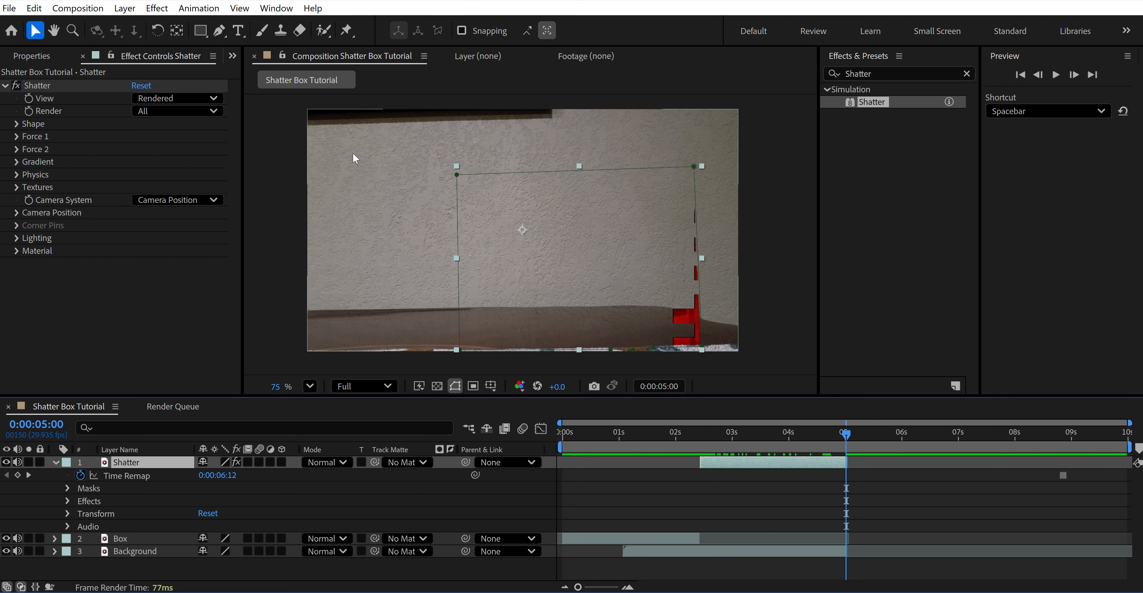
drag(846, 437, 698, 484)
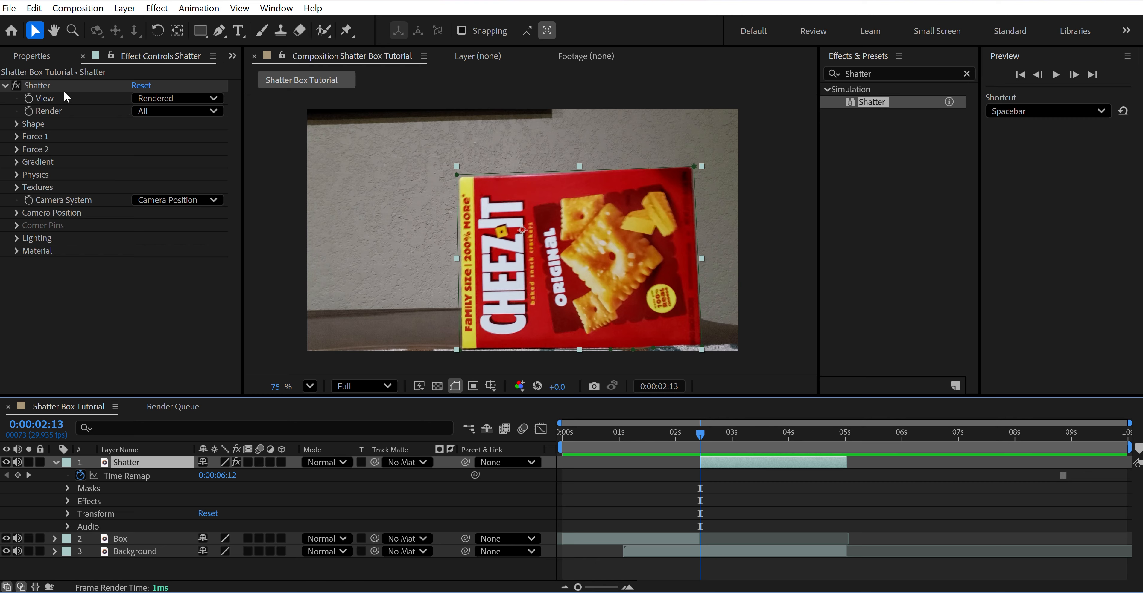
mouse_move(701, 433)
mouse_down()
mouse_move(759, 441)
mouse_move(700, 439)
mouse_up()
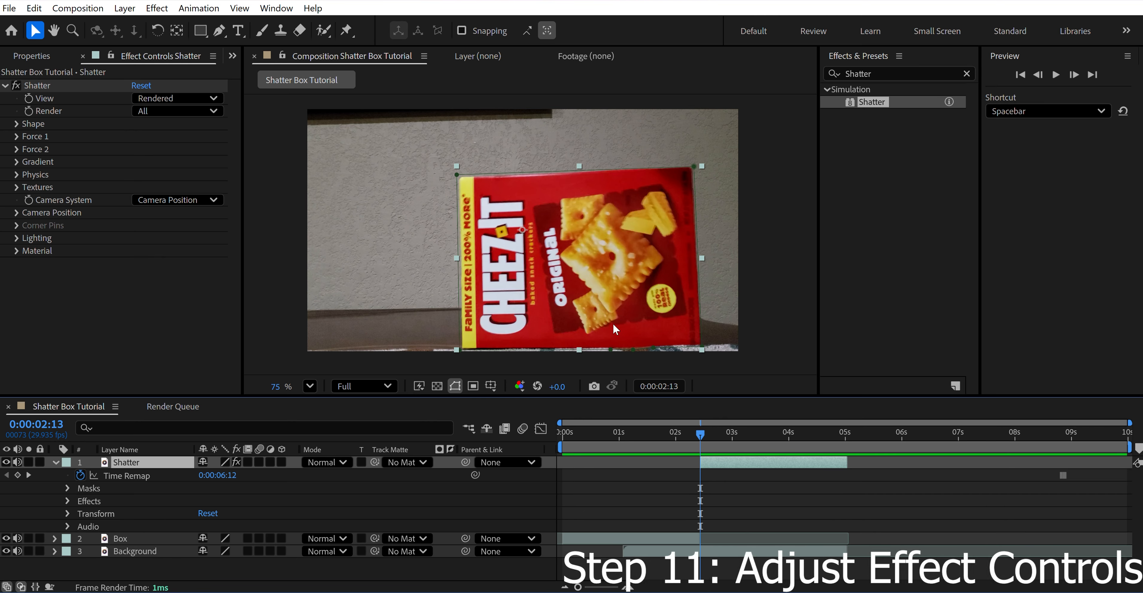
mouse_move(700, 437)
mouse_down()
mouse_move(713, 434)
mouse_move(700, 437)
mouse_up()
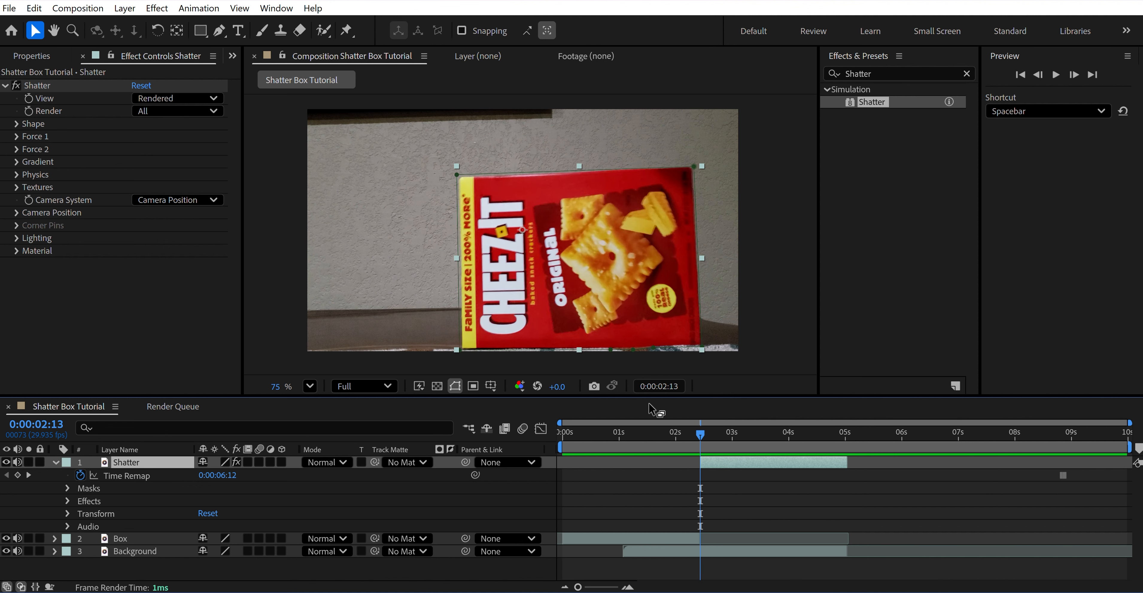
click(20, 124)
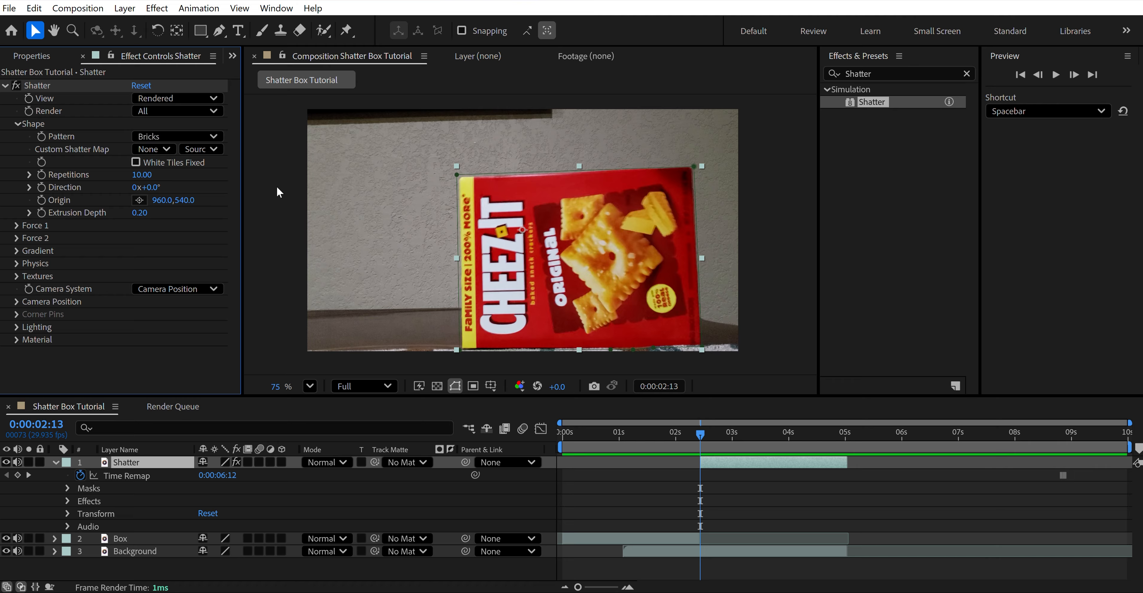
drag(700, 436, 708, 436)
Step: Try the Chevrons and Crescents shatter patterns on the box
click(177, 136)
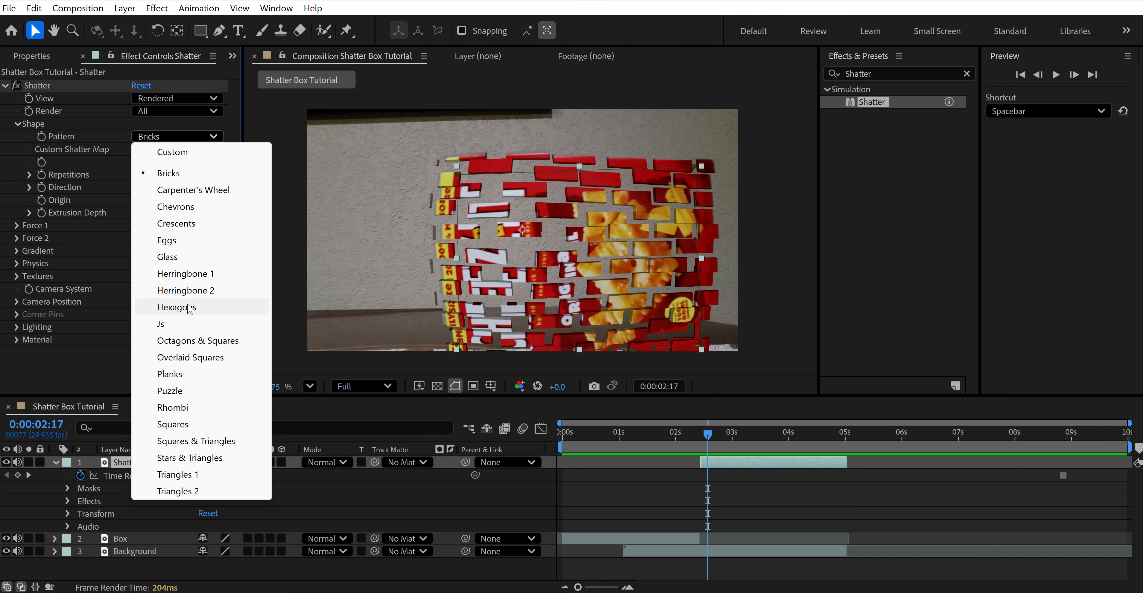
click(199, 207)
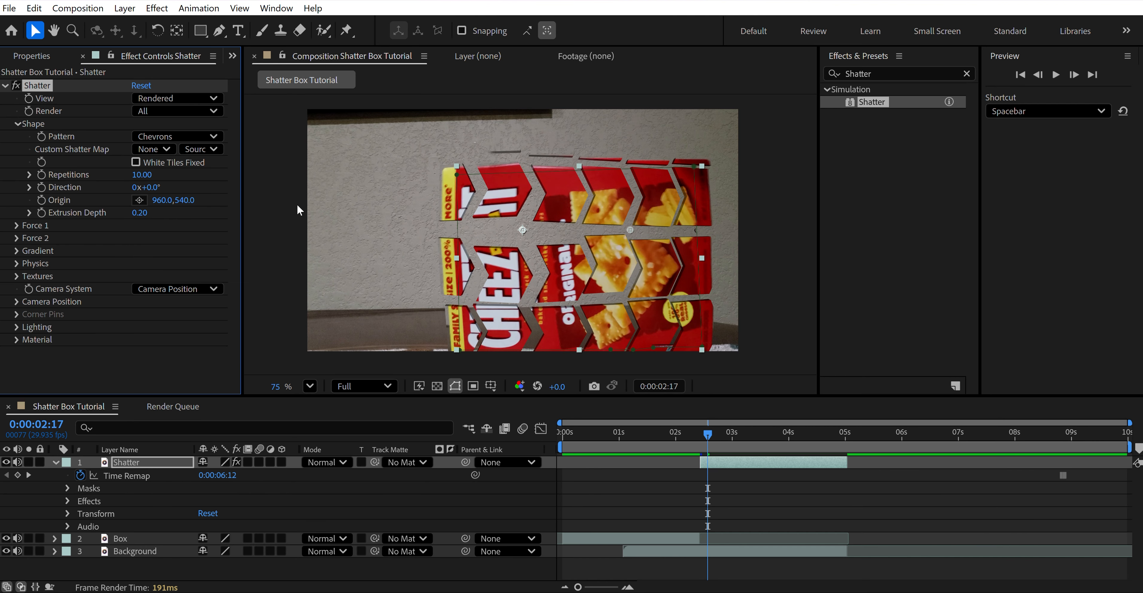
click(197, 138)
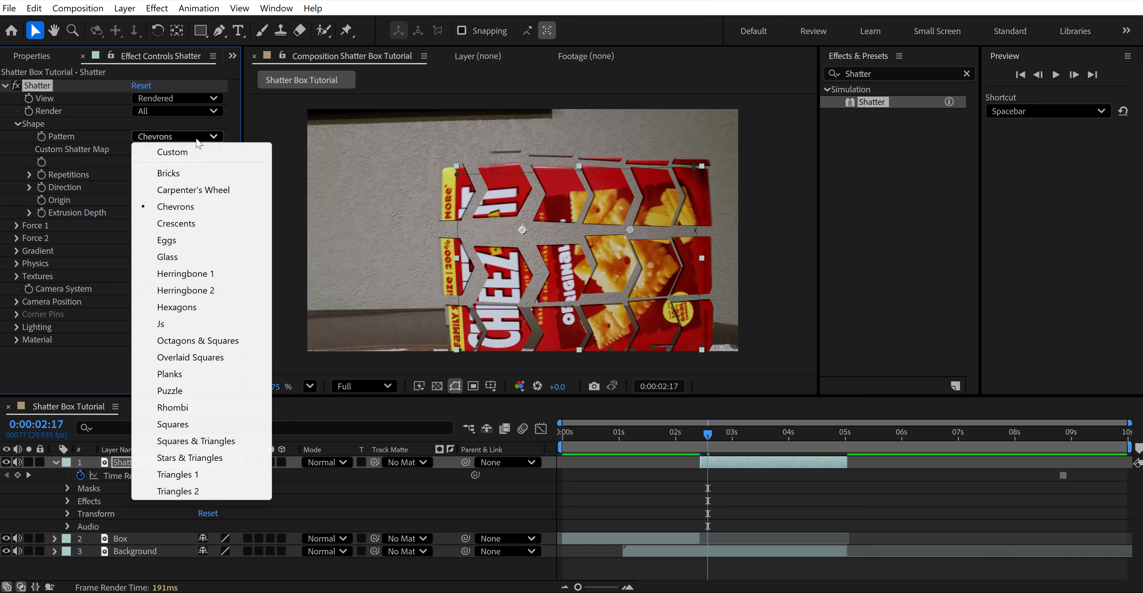
click(171, 224)
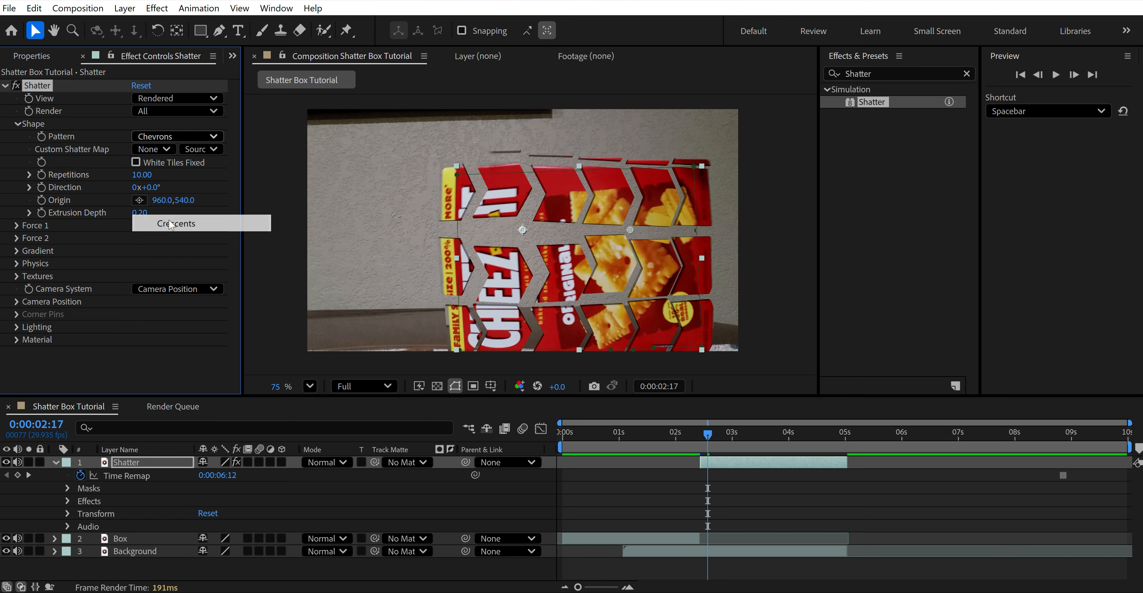
Step: Look through the Render and View options, keeping All and Rendered, and set the shatter pattern to Glass
click(172, 110)
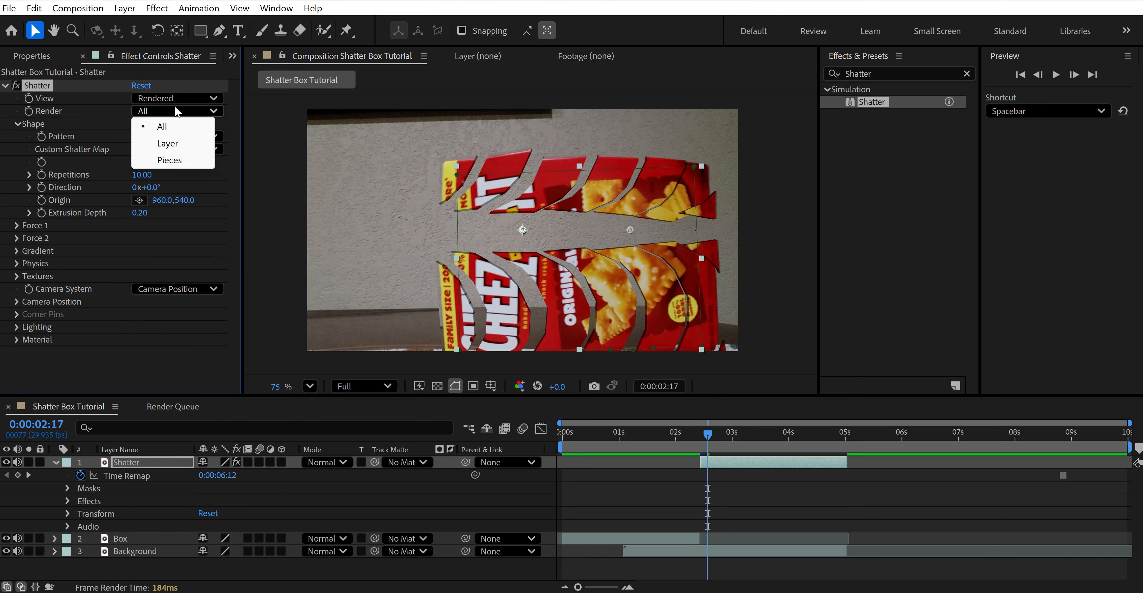
click(175, 99)
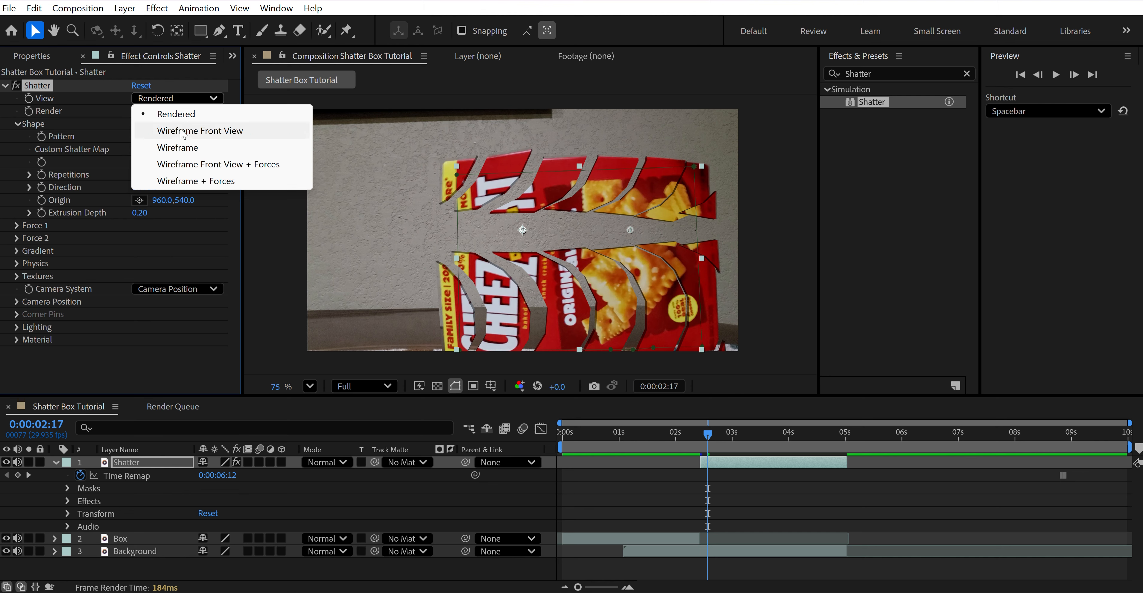
click(252, 91)
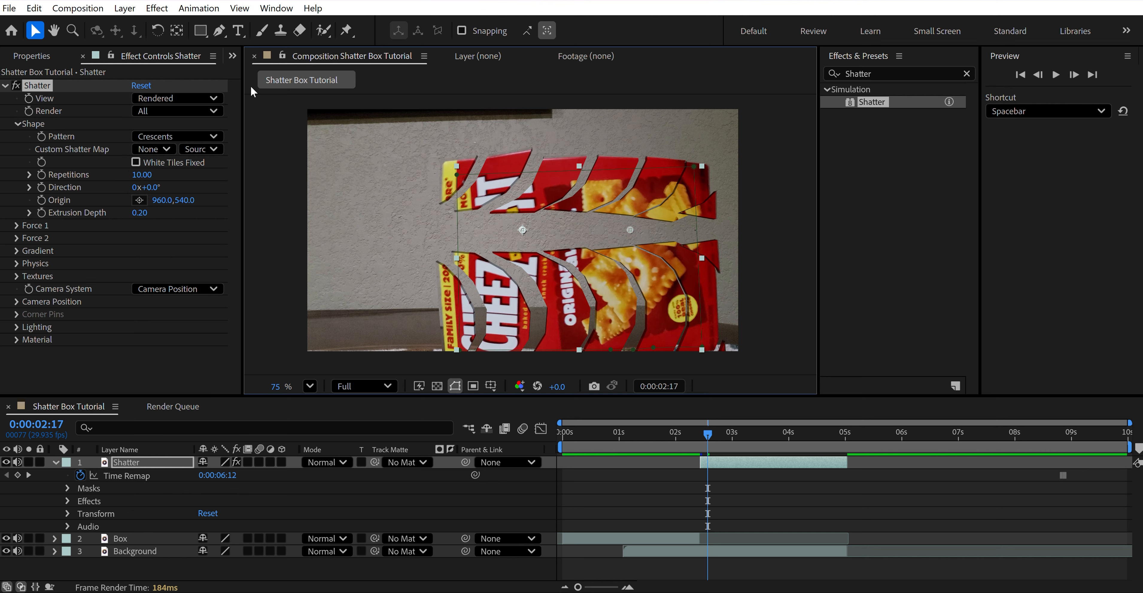
click(180, 137)
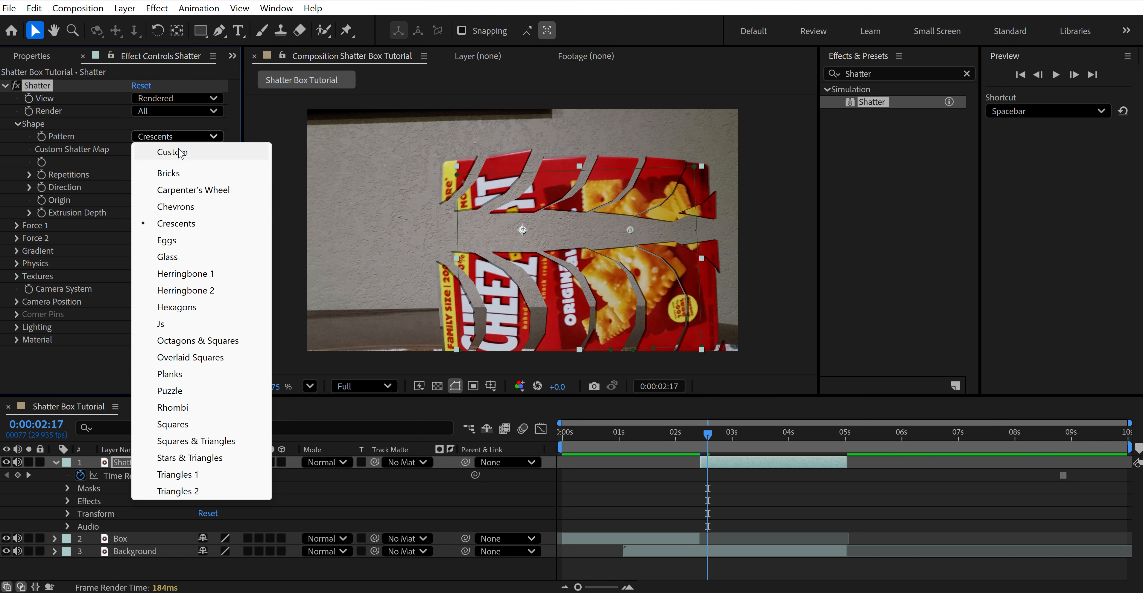
click(173, 260)
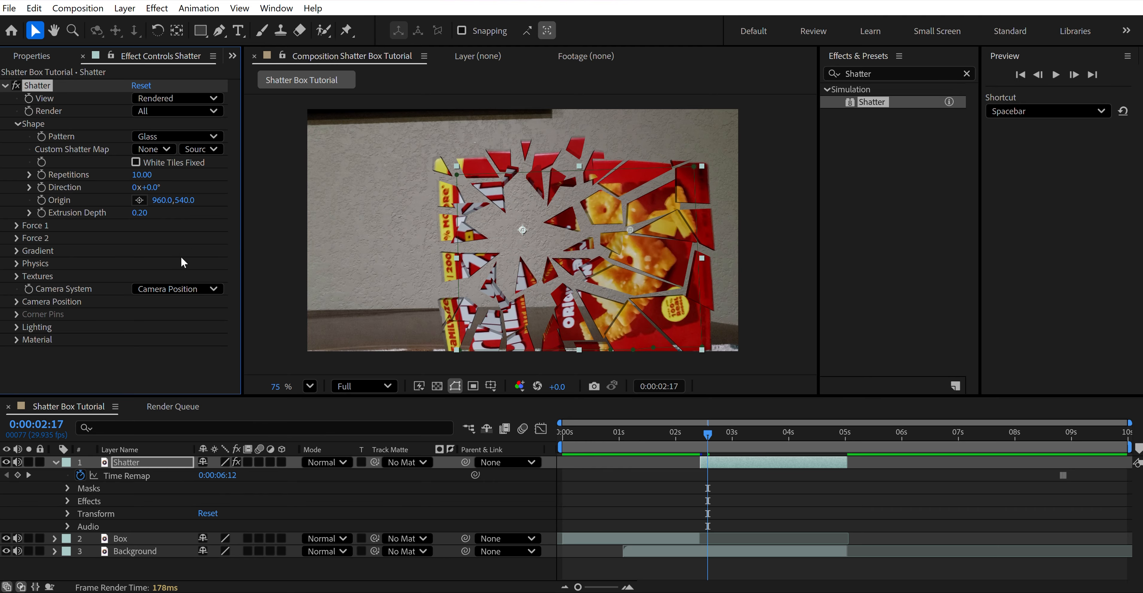
Step: Try glass Repetitions of 29.50 and 1.00, checking the broken pieces on frames around 0:00:02:17
drag(705, 438, 710, 435)
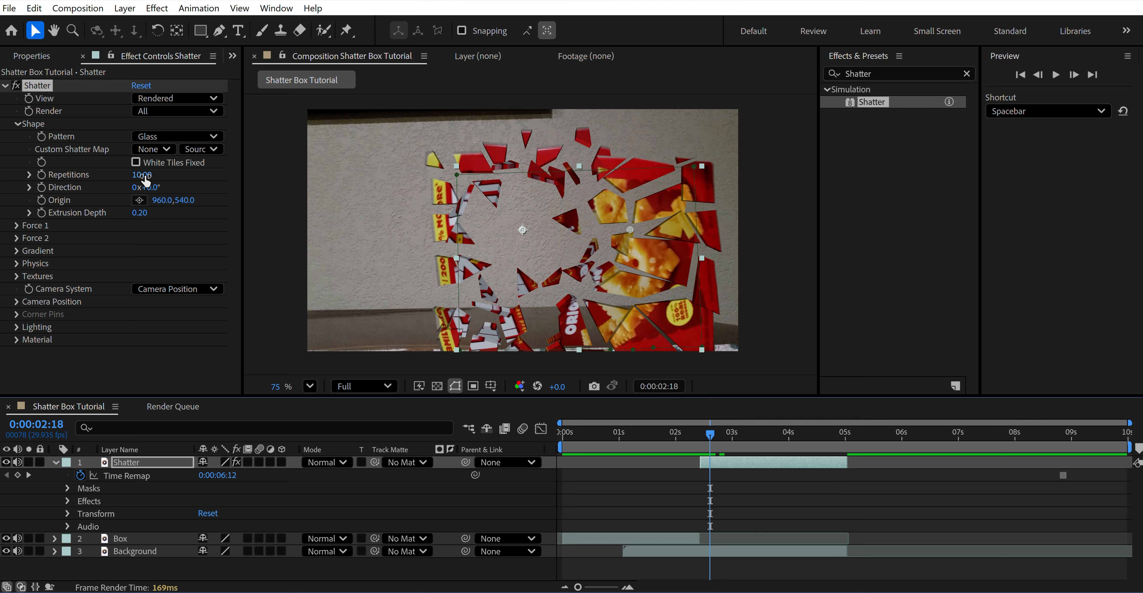
drag(140, 175, 525, 205)
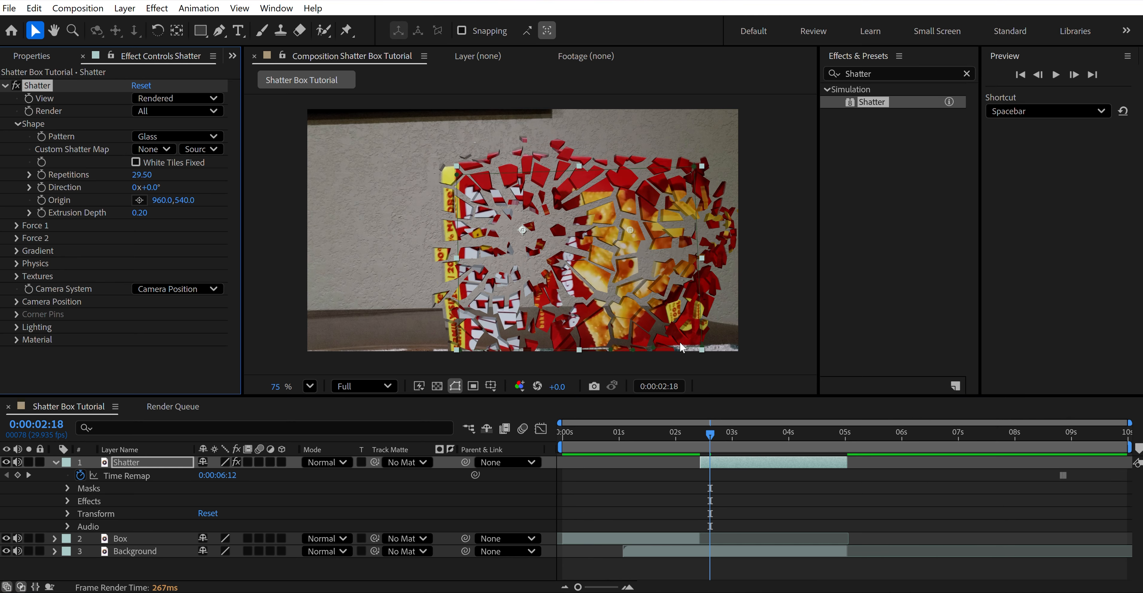
mouse_move(708, 435)
mouse_down()
mouse_move(738, 438)
mouse_move(707, 440)
mouse_up()
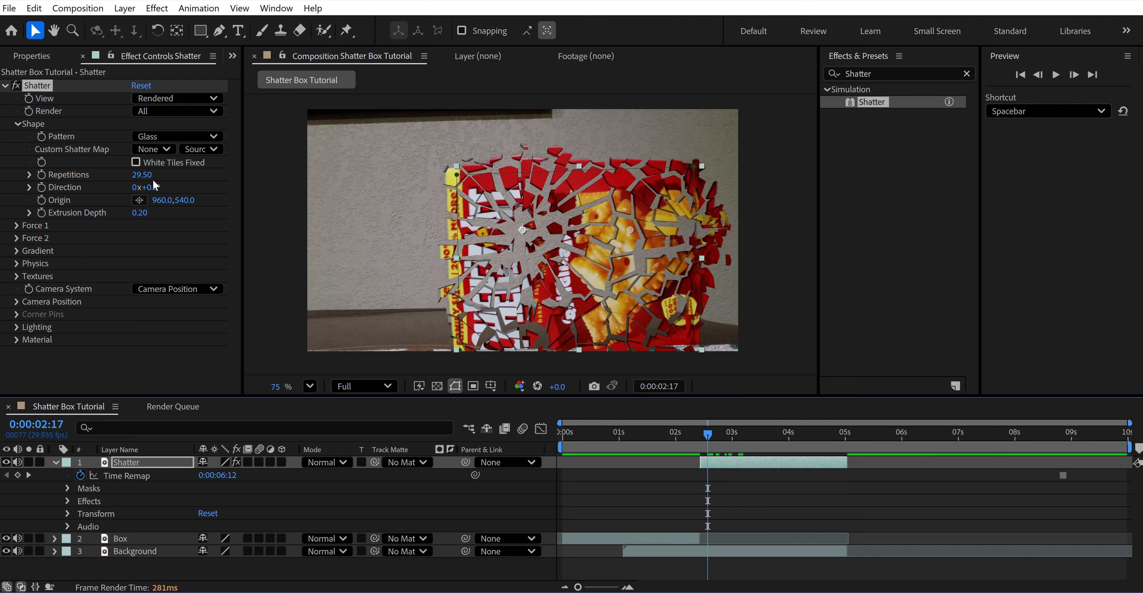
drag(154, 185, 1, 187)
drag(138, 177, 73, 181)
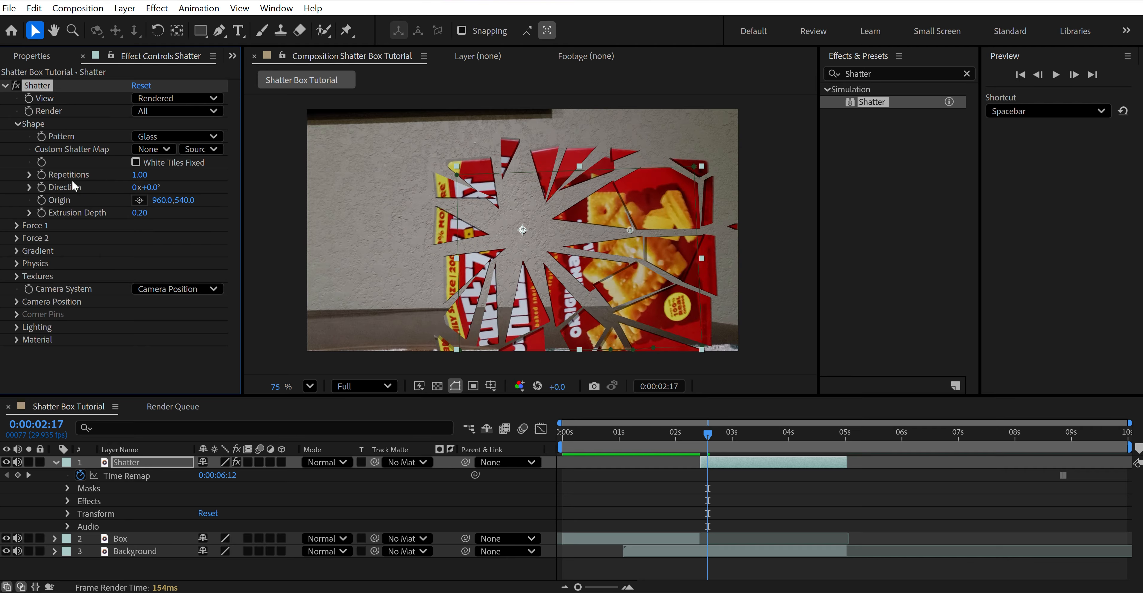
mouse_move(705, 431)
mouse_down()
mouse_move(722, 440)
mouse_move(706, 444)
mouse_up()
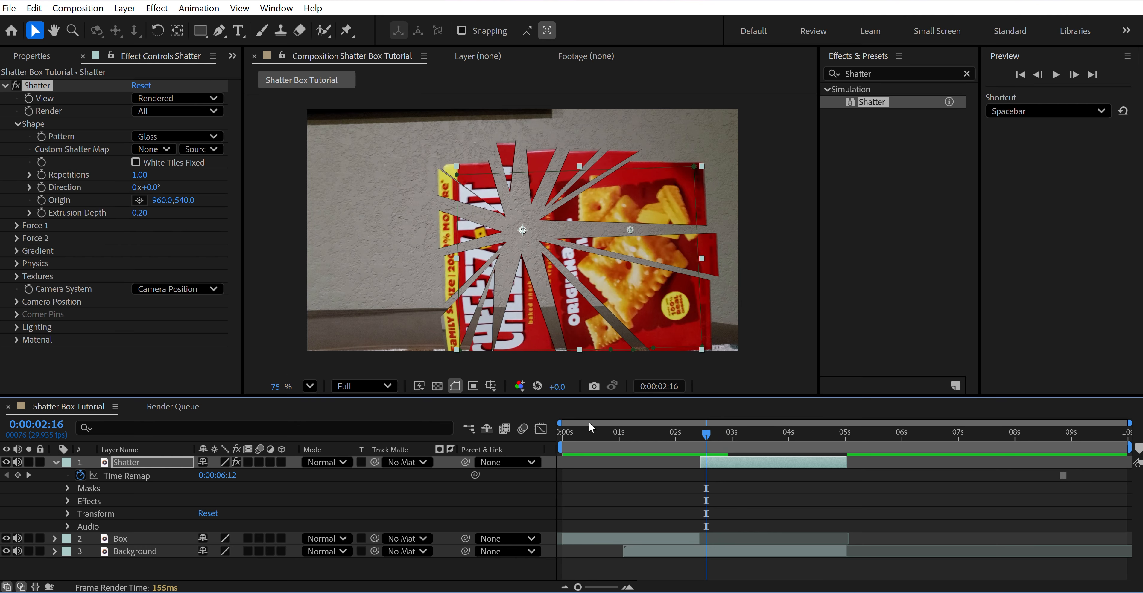
Step: Try a higher Repetitions value for the glass pattern, then undo the Repetitions changes
drag(139, 173, 201, 180)
key(Page_Down)
key(ctrl+z)
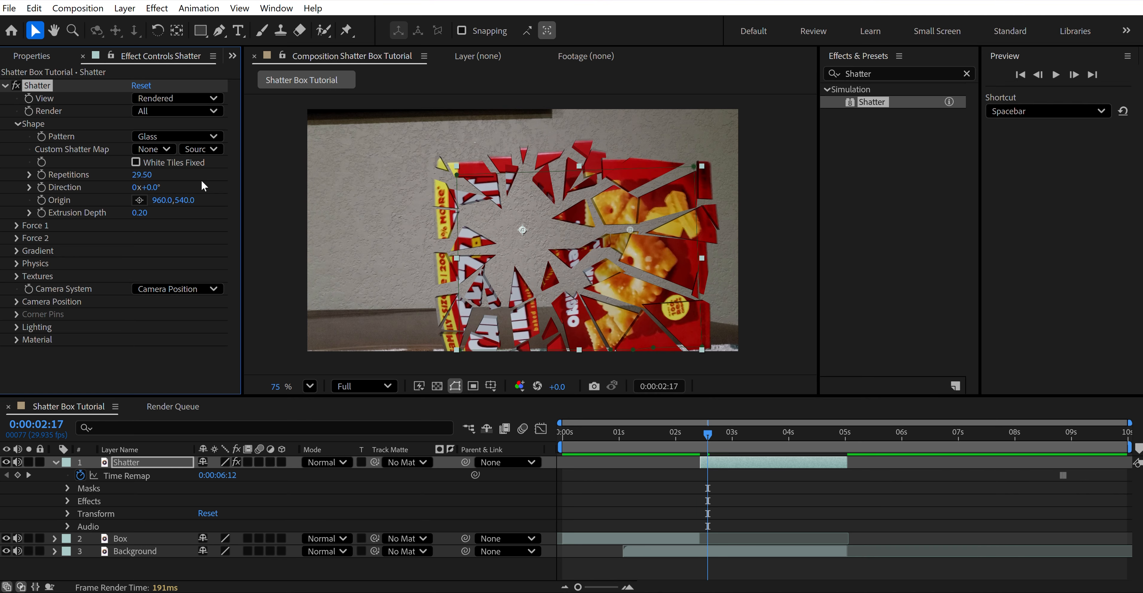
key(Page_Down)
key(Page_Down)
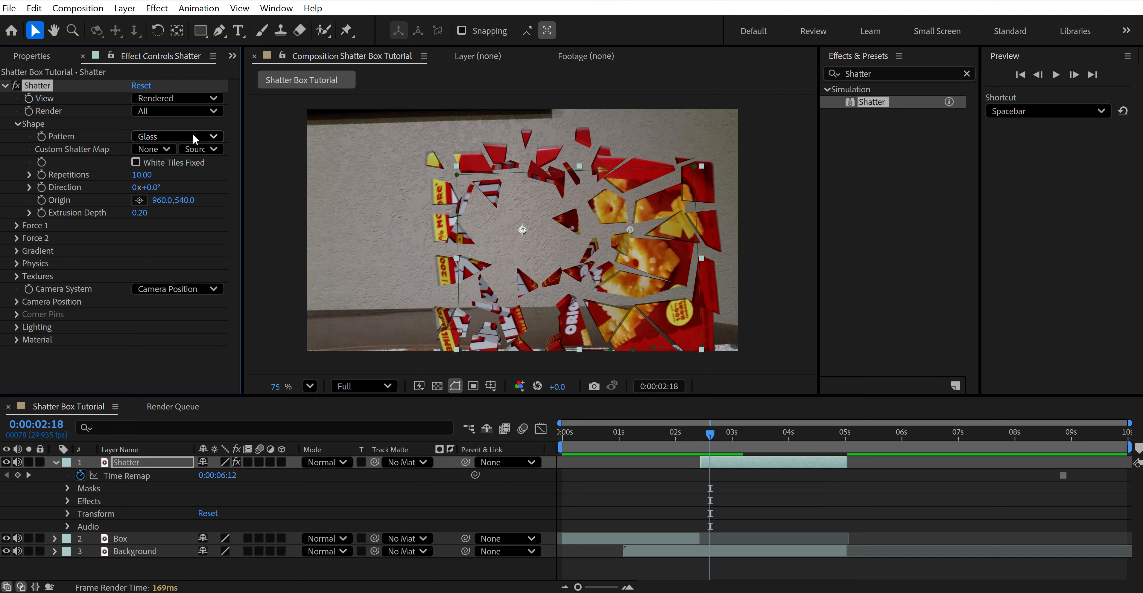
Step: In Wireframe + Forces view, set the Shape Direction to 47° and move its Origin to 1166.7,701.3
click(200, 98)
click(197, 181)
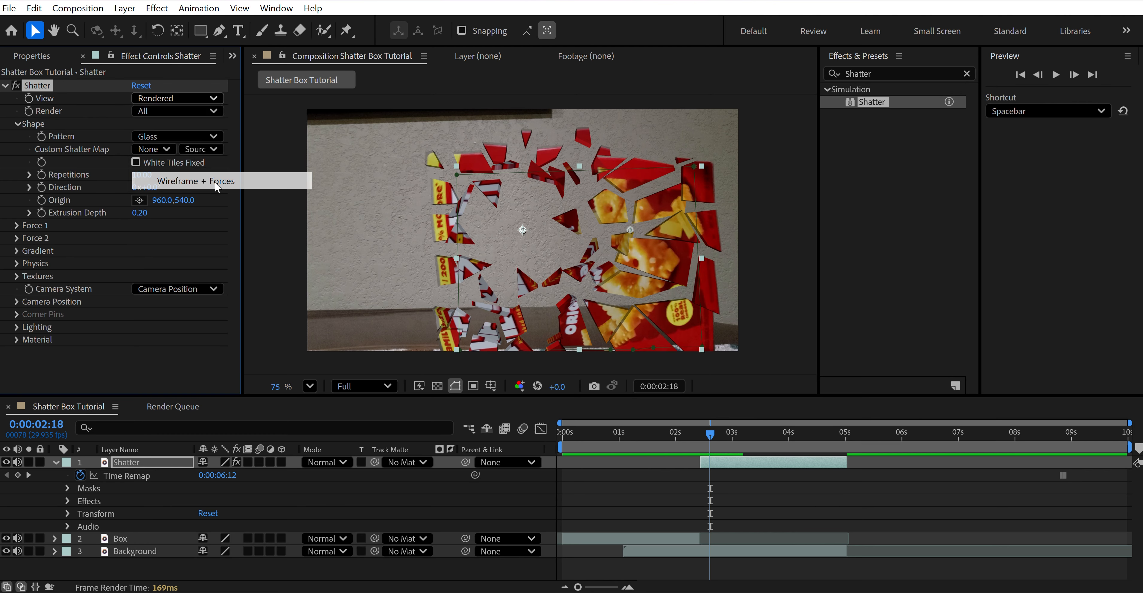
drag(156, 187, 200, 190)
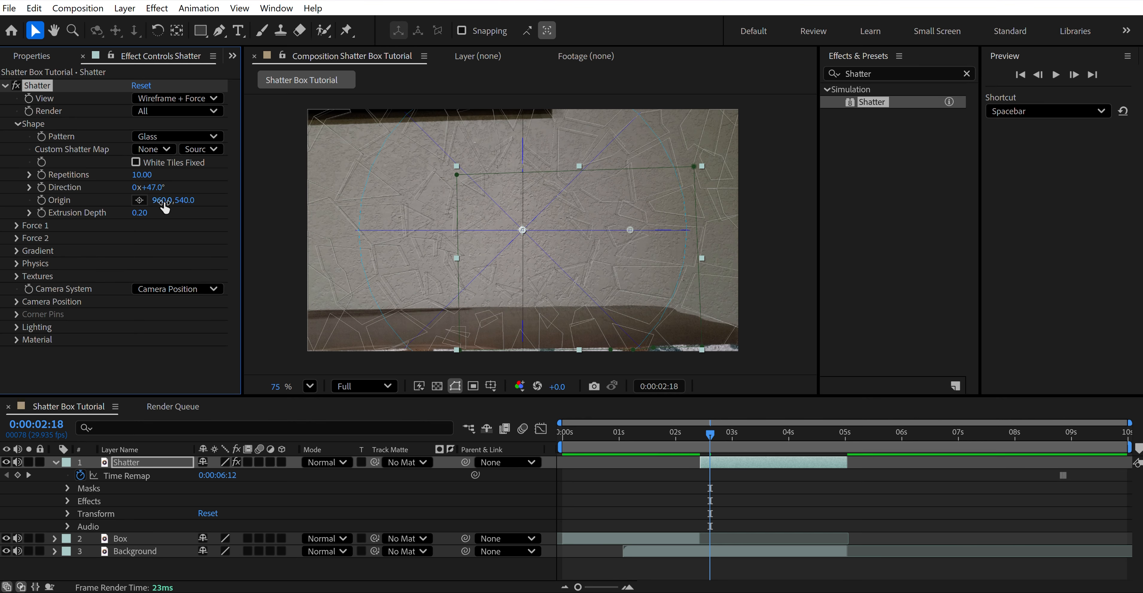
click(141, 203)
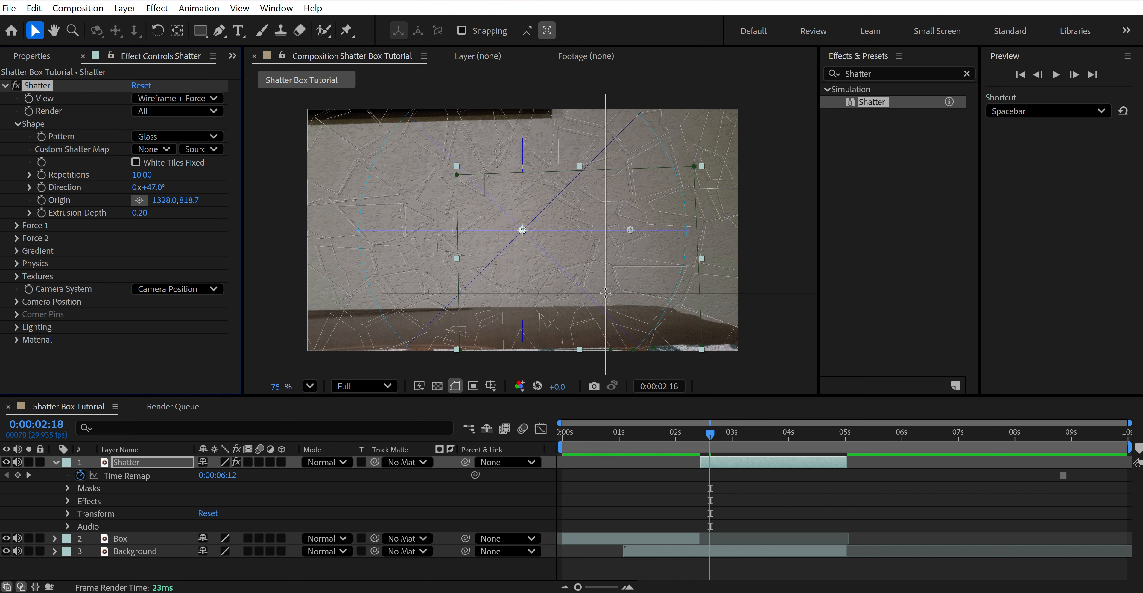
click(605, 293)
drag(604, 293, 569, 267)
Step: Set the View back to Rendered and raise the Extrusion Depth to about 0.71 at 0:00:02:25
click(141, 213)
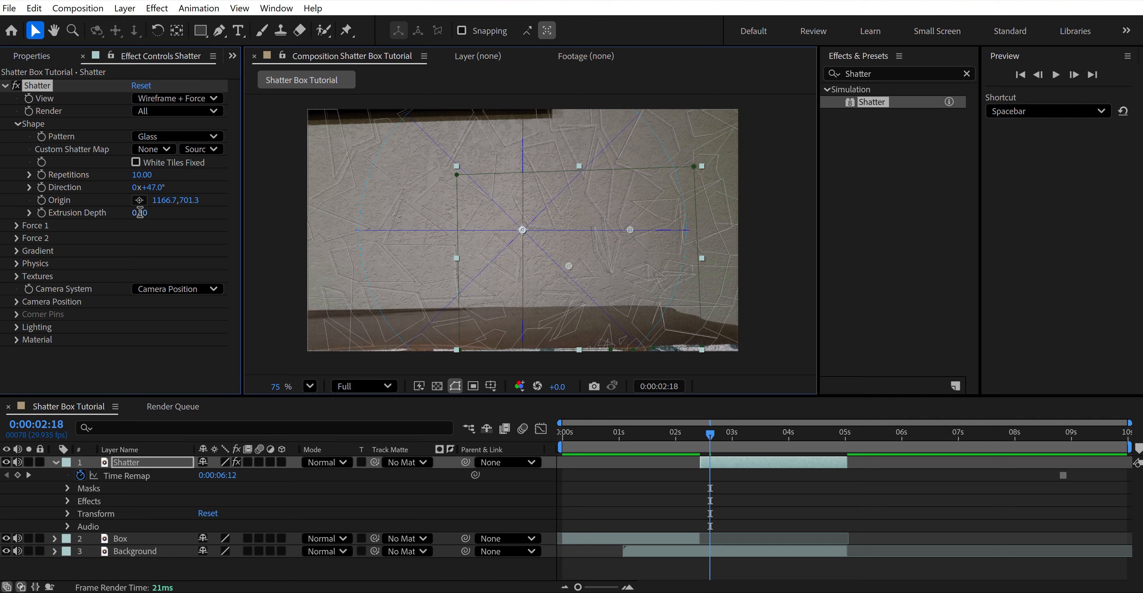
click(175, 98)
click(176, 114)
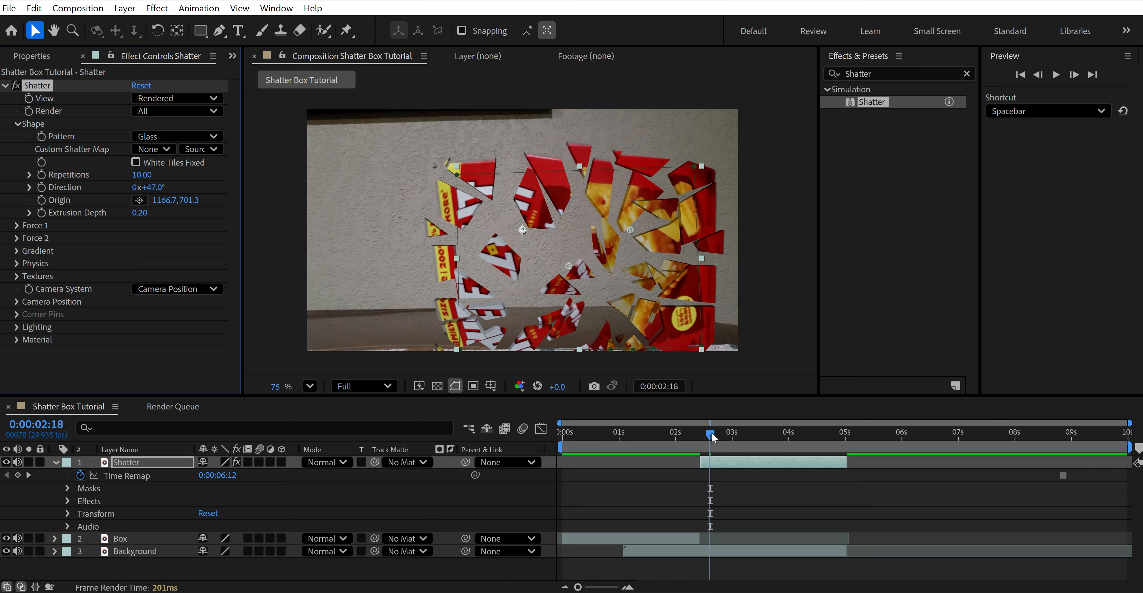
drag(712, 437, 723, 433)
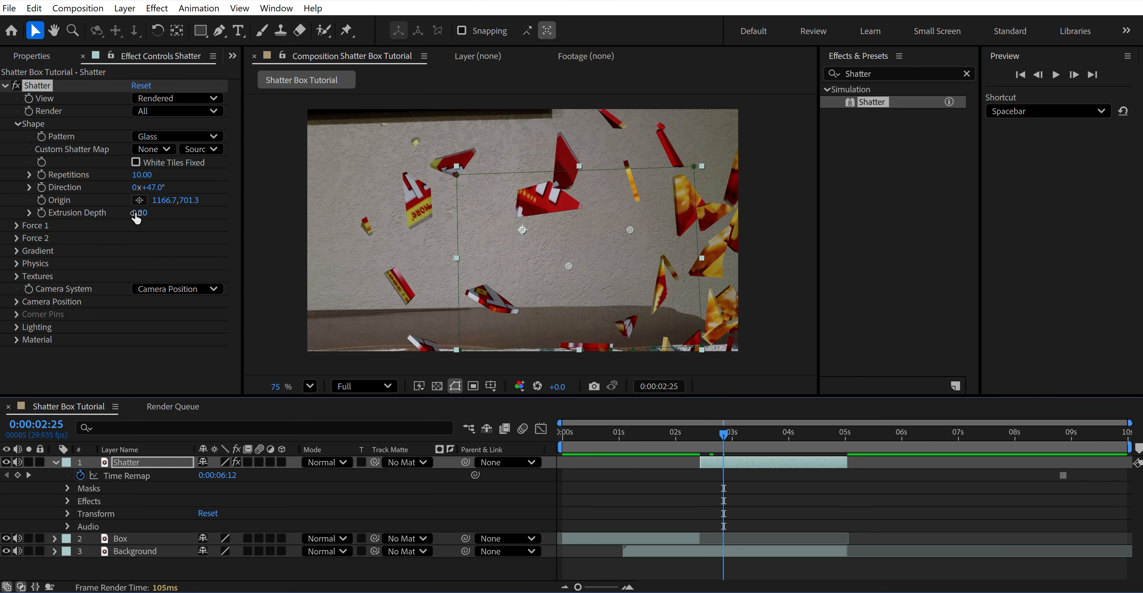
drag(138, 214, 190, 232)
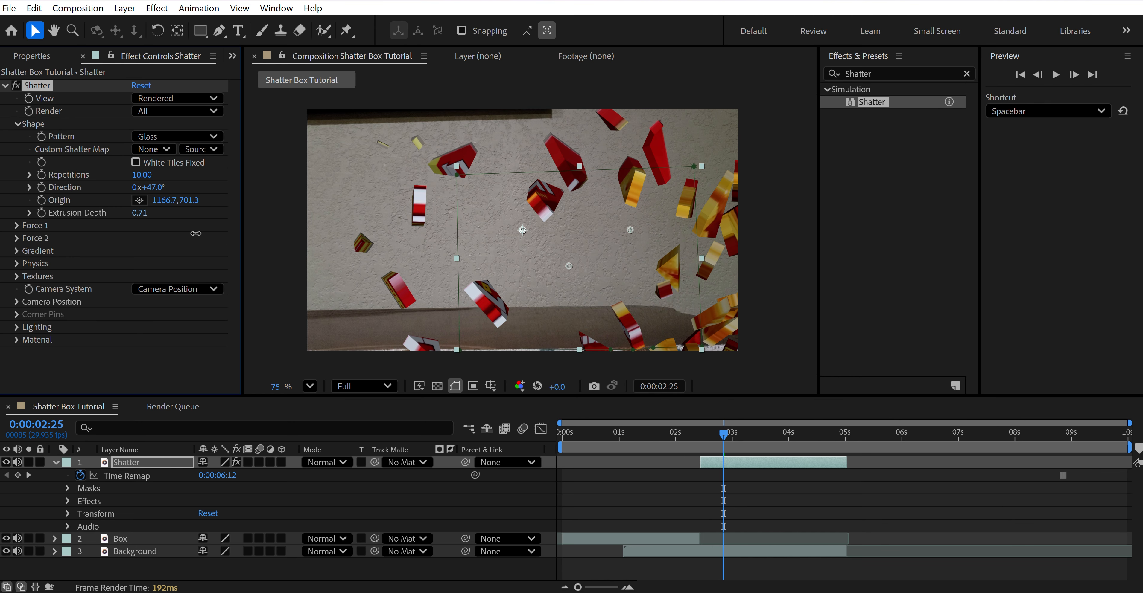
Step: Expand Force 1 and reduce its Radius to 0.15 in Wireframe + Forces view
click(18, 125)
click(16, 137)
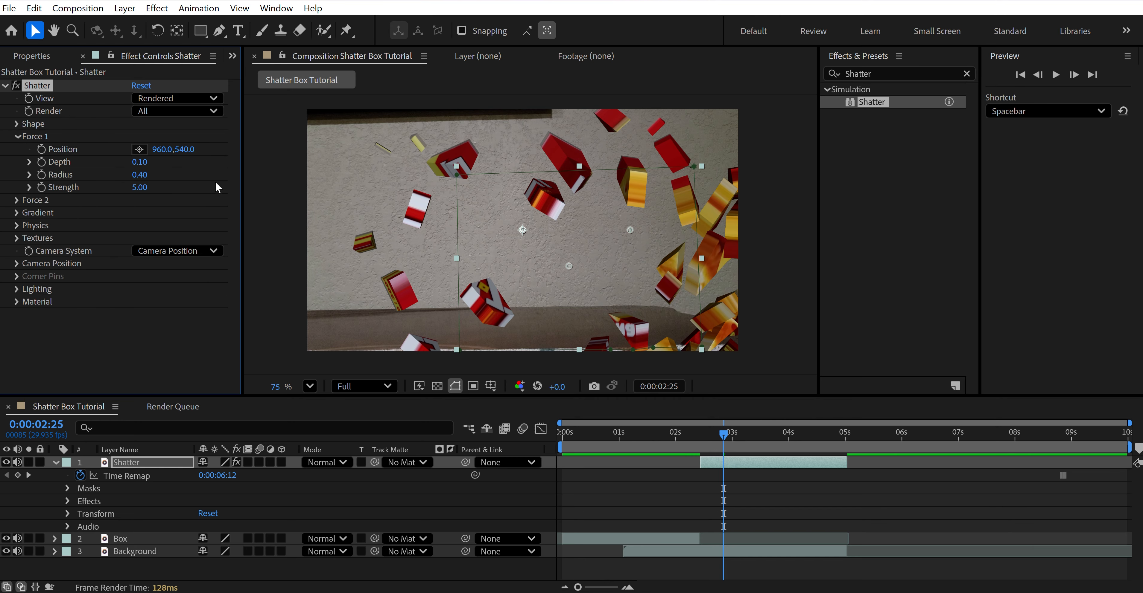
click(191, 98)
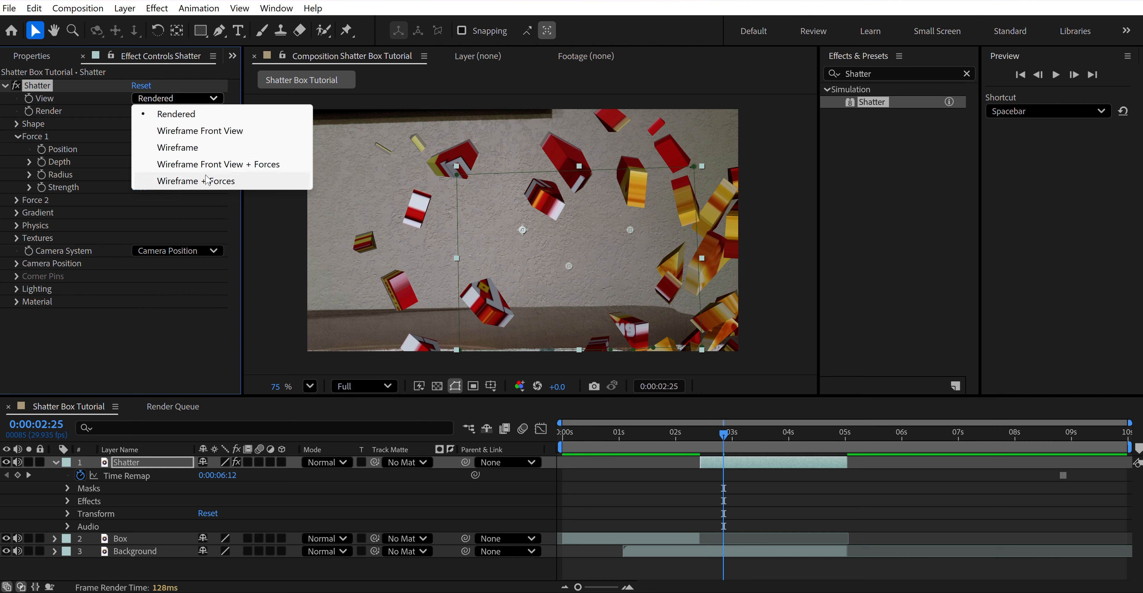
click(195, 181)
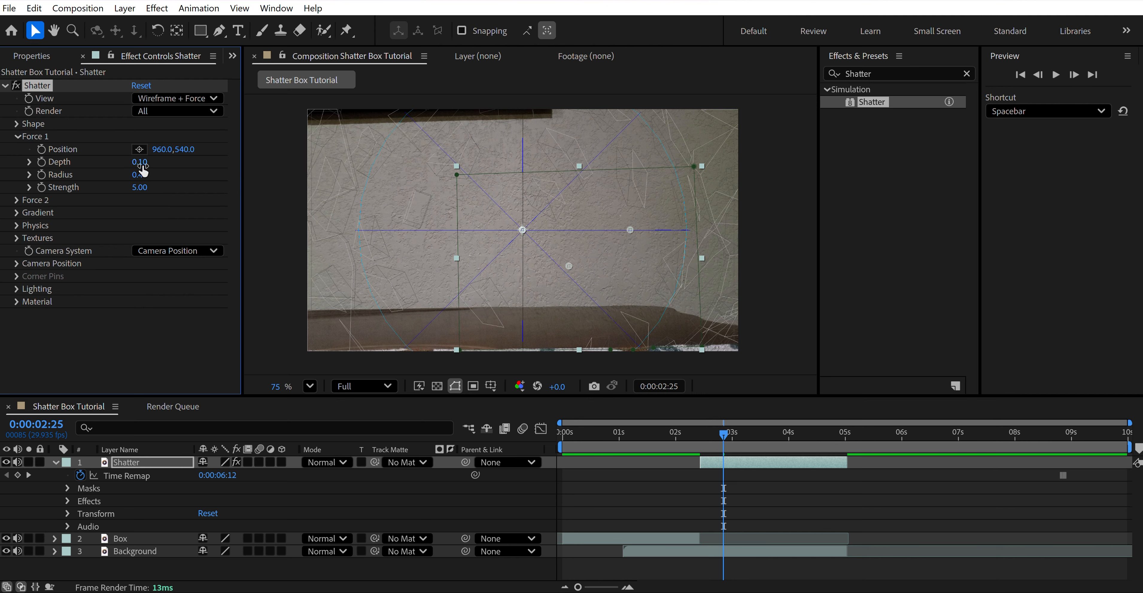
drag(139, 175, 122, 179)
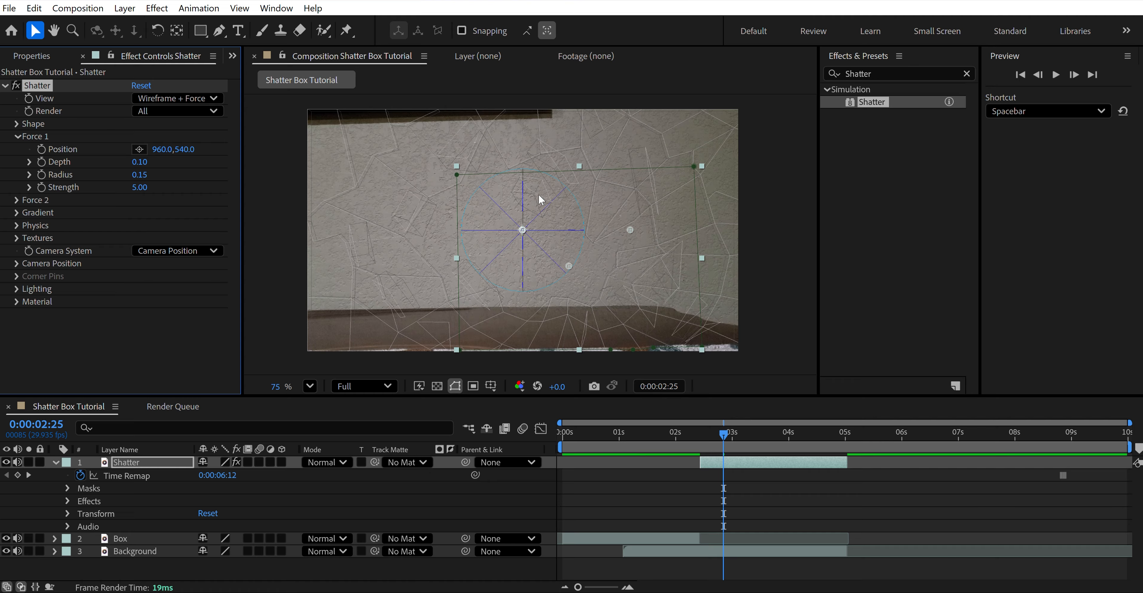
Step: Move Force 1 to 1213.3,697.3 on the box and set its Depth to 0.33 and Radius to 0.37
drag(134, 174, 143, 179)
click(139, 149)
click(519, 281)
drag(519, 282, 565, 265)
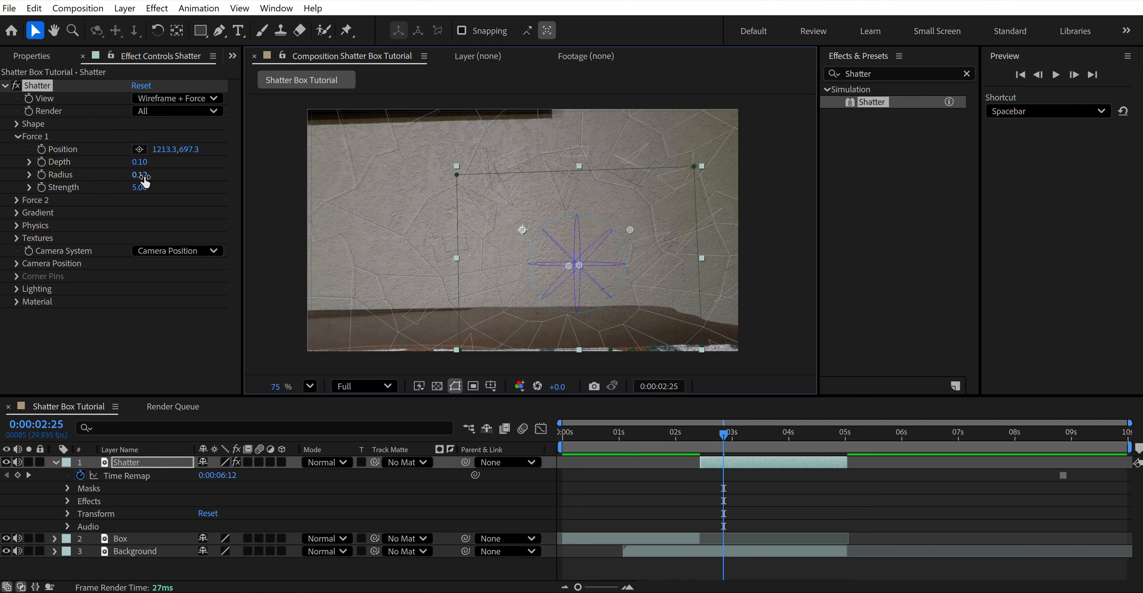
drag(141, 175, 176, 179)
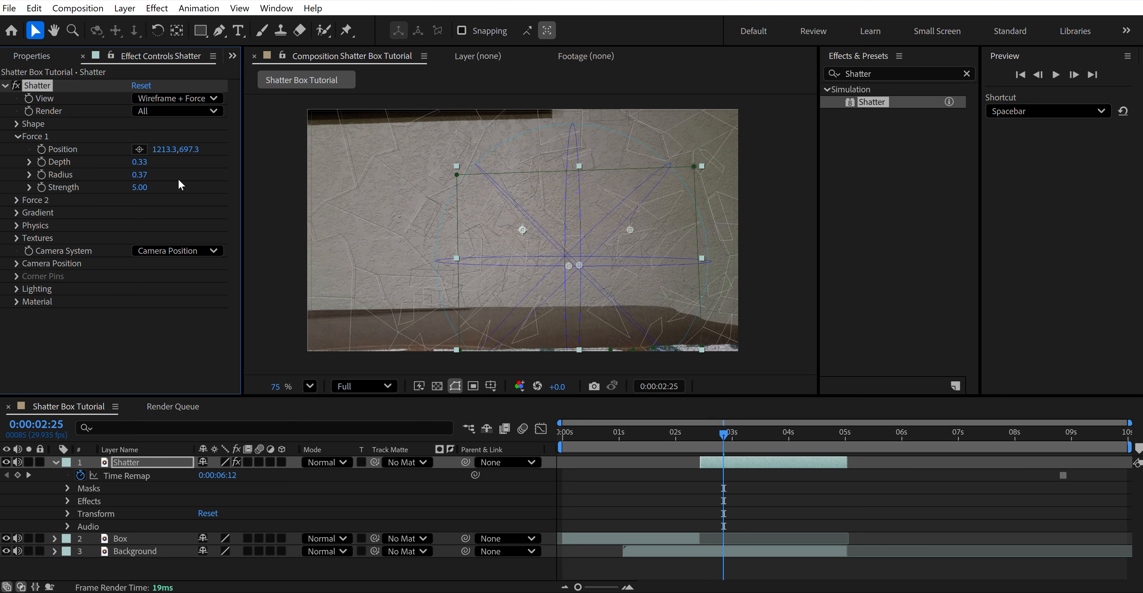
Step: Try setting the Shatter camera's Y Rotation to -82° and Force 1's Depth to -0.52 in Wireframe + Forces view
click(215, 100)
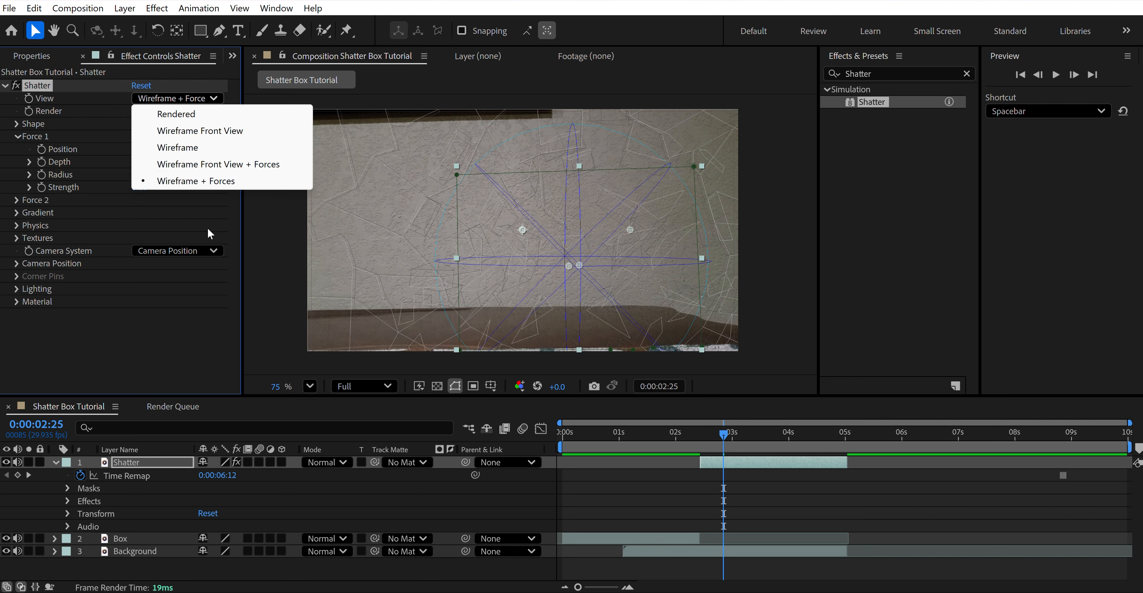
click(193, 342)
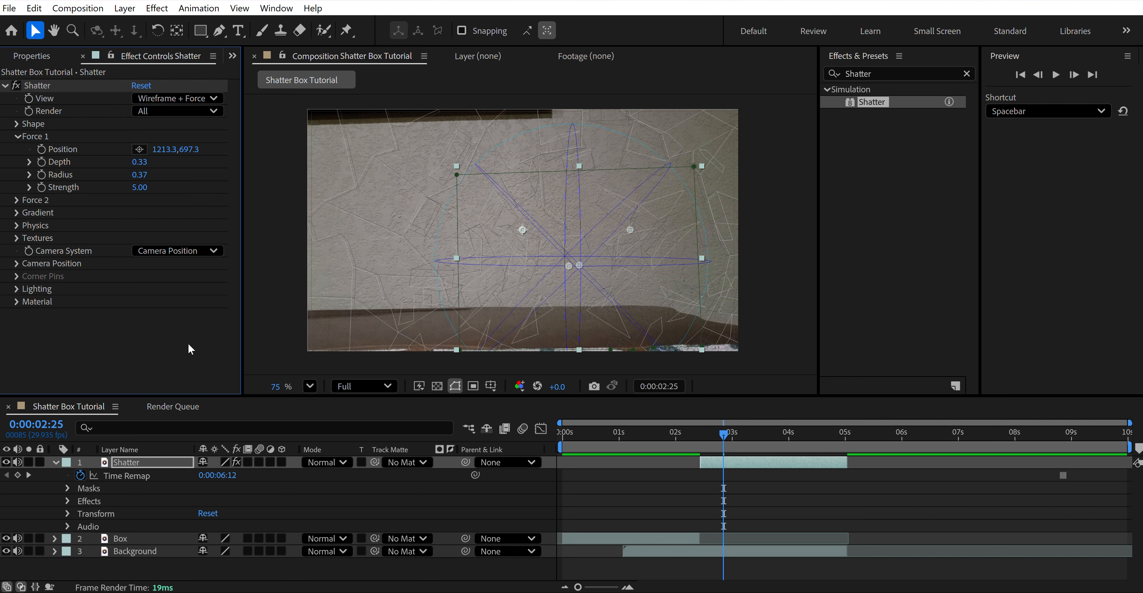
click(191, 251)
click(28, 269)
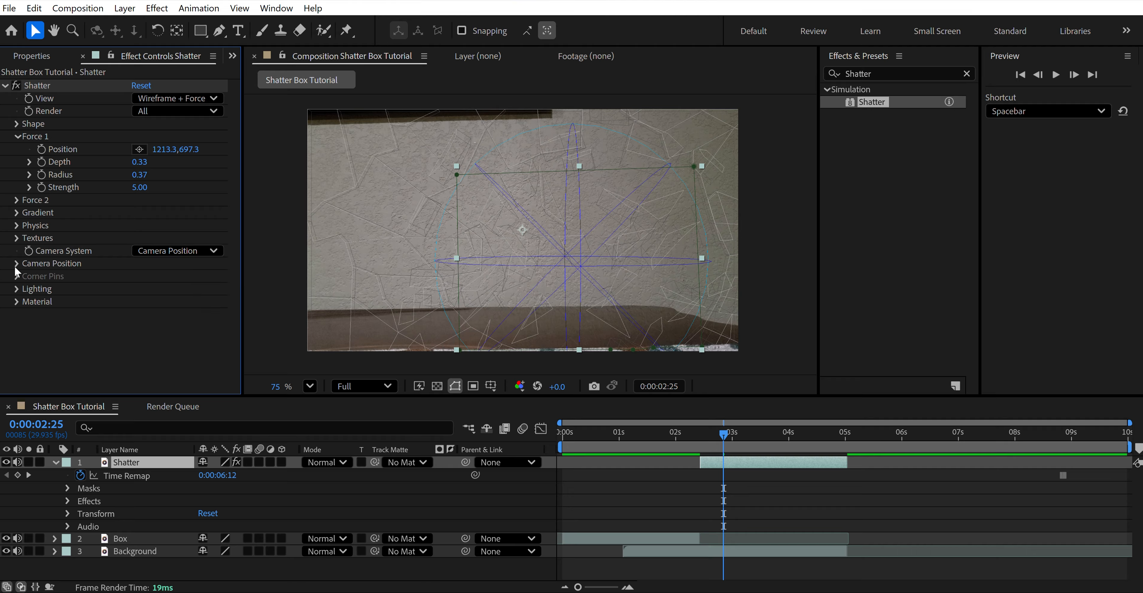
click(17, 264)
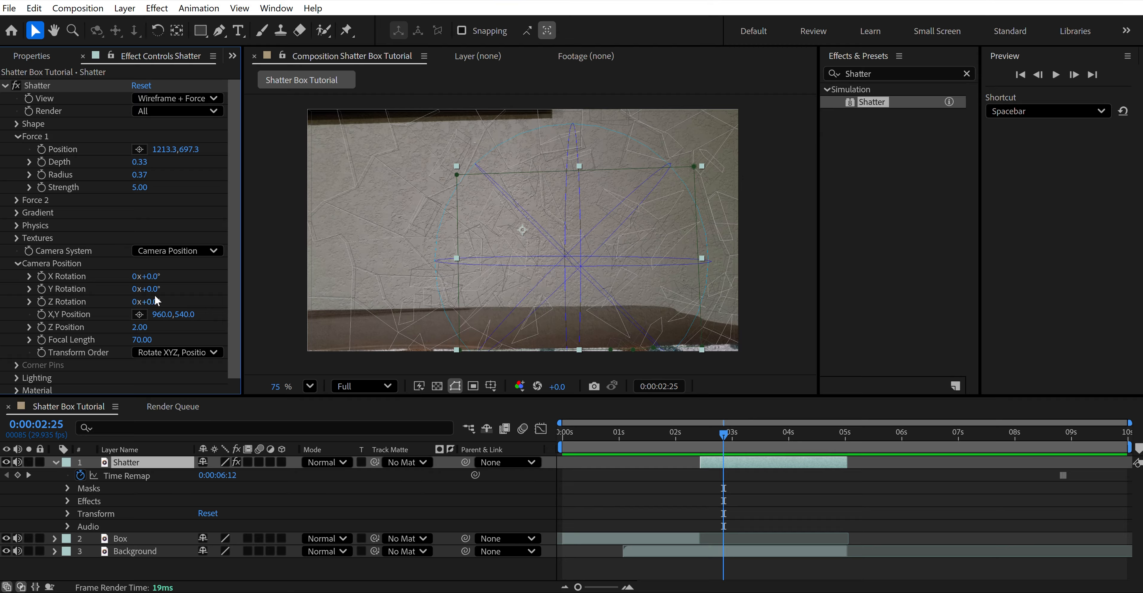
drag(153, 291, 117, 297)
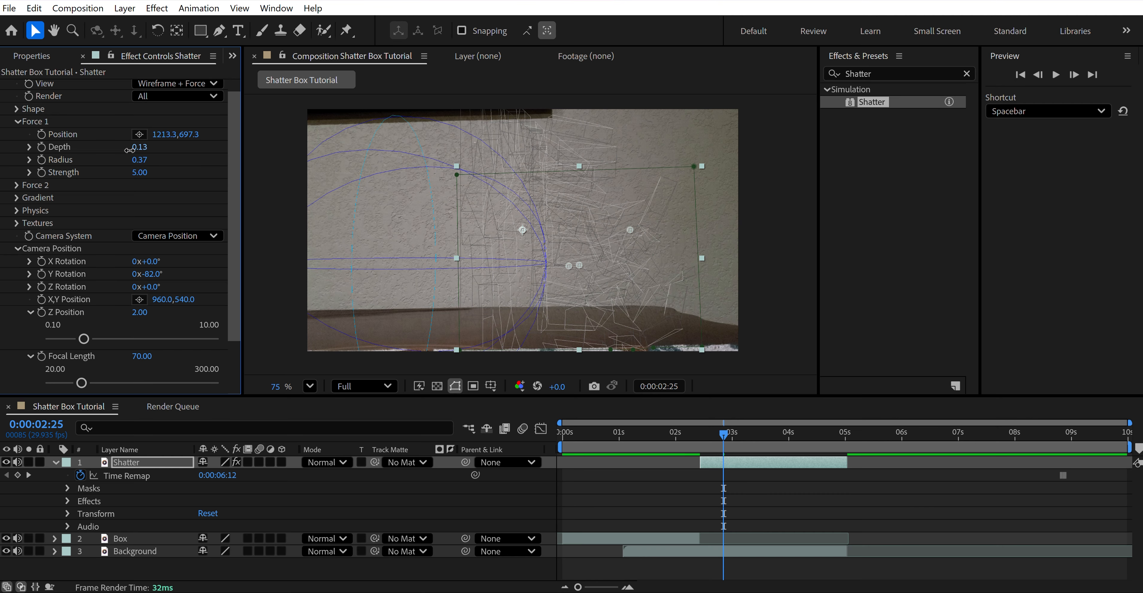
drag(130, 150, 104, 172)
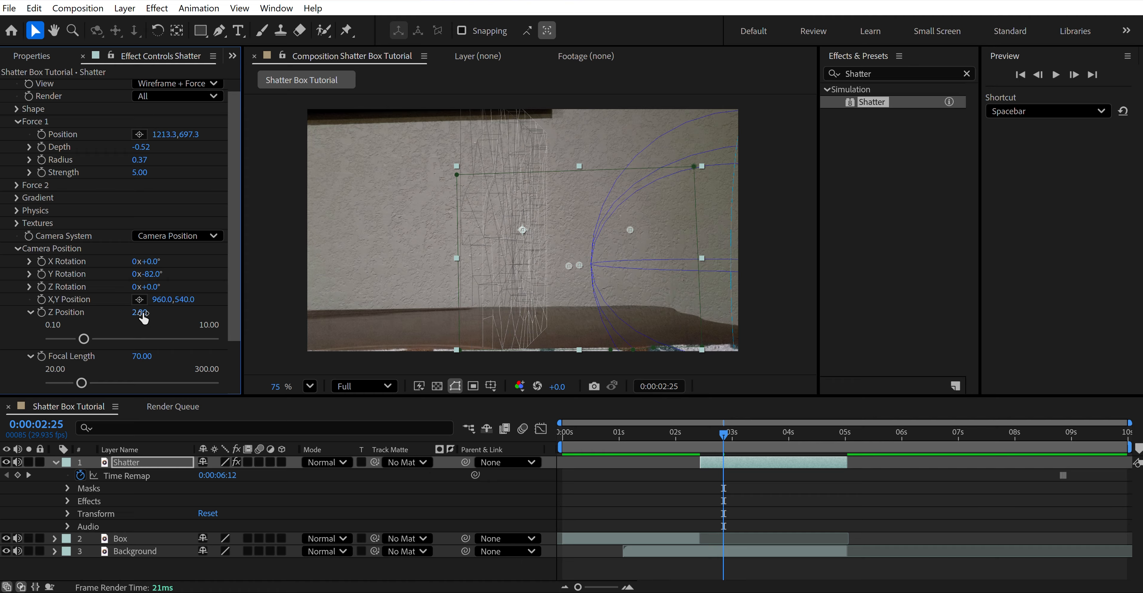
Step: Undo the camera rotation and the Force 1 position, depth and radius changes, and collapse both property groups
key(ctrl+z)
key(ctrl+z)
key(ctrl+z)
key(ctrl+z)
key(ctrl+z)
key(ctrl+z)
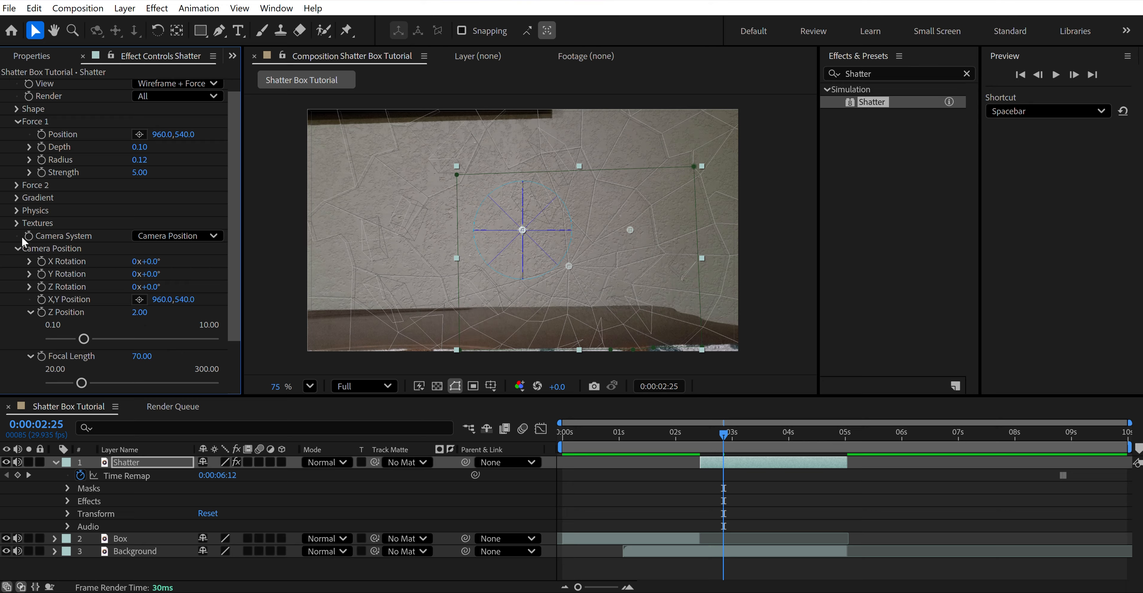
click(18, 249)
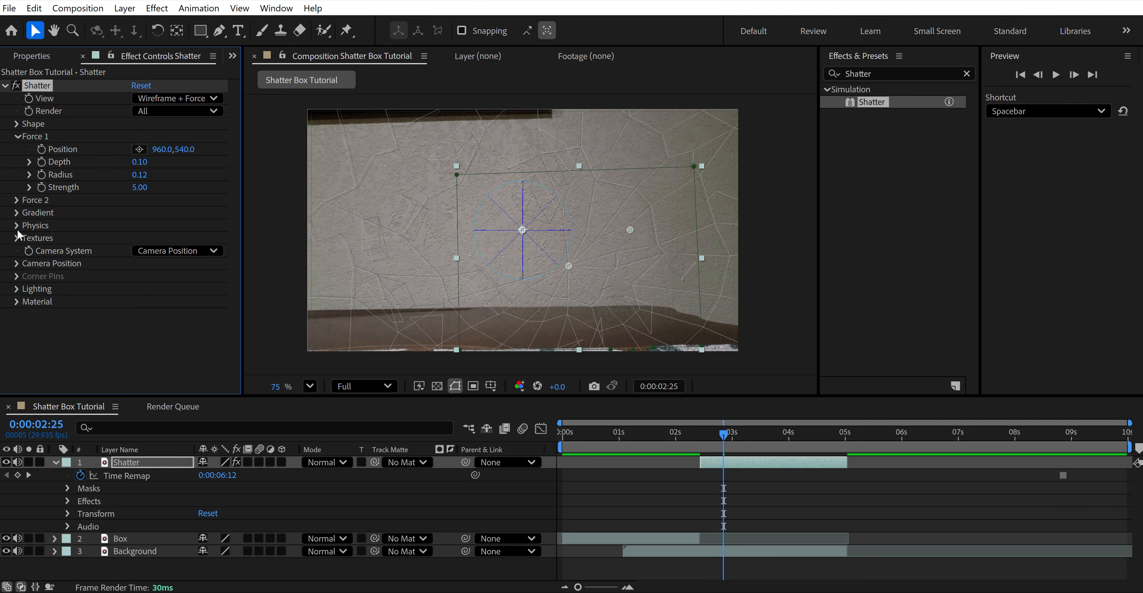
click(17, 137)
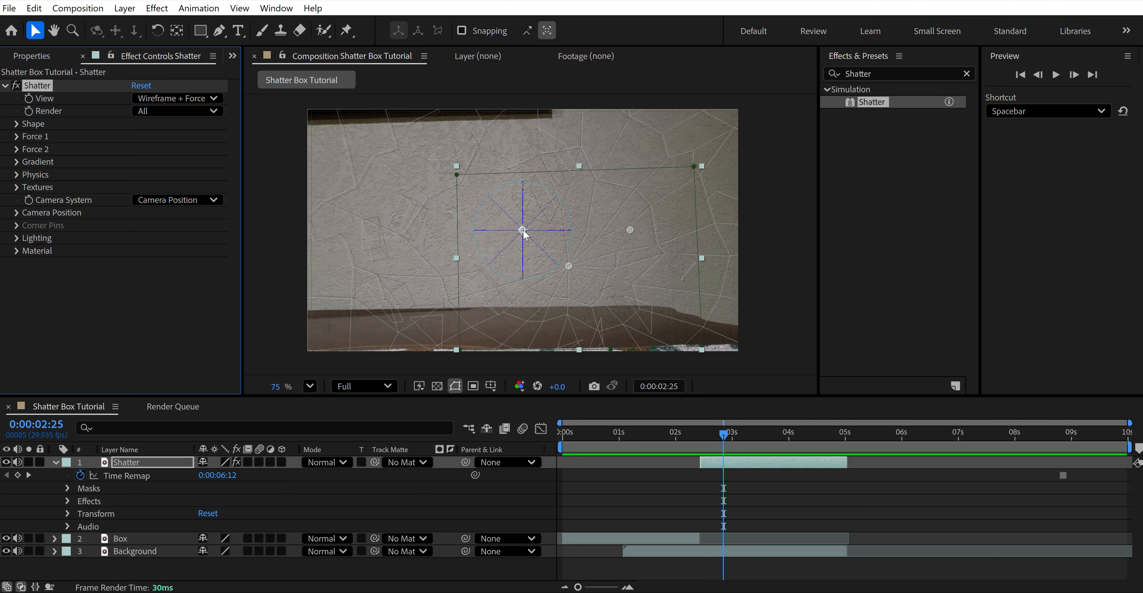
Step: Move Force 1's centre onto the Shape Origin point on the box and scrub the timeline to 0:00:04:15
drag(522, 229, 572, 271)
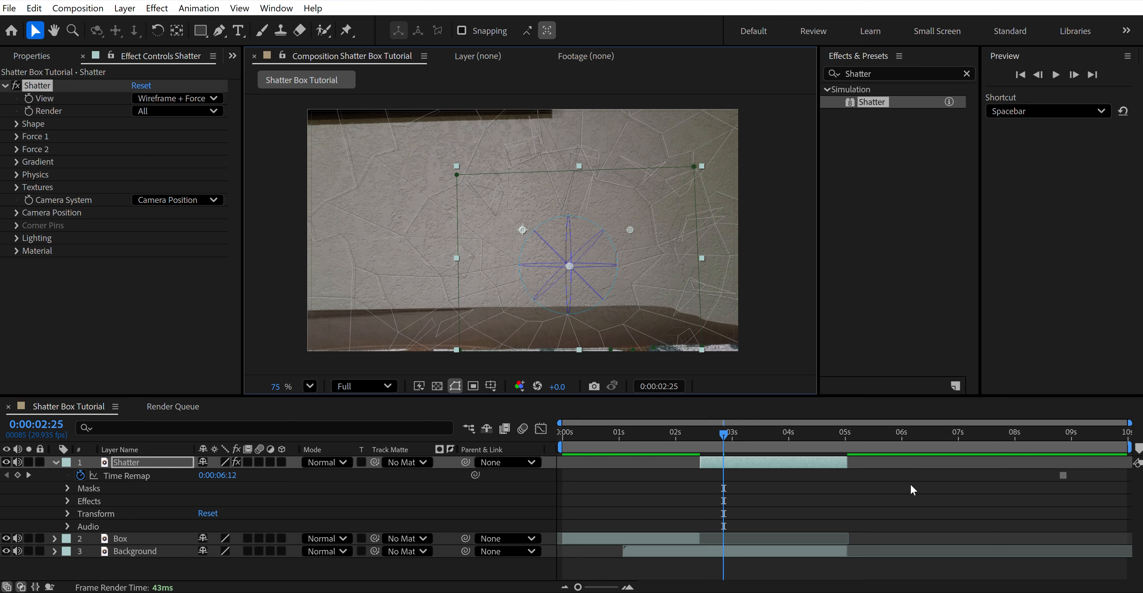
drag(722, 437, 818, 435)
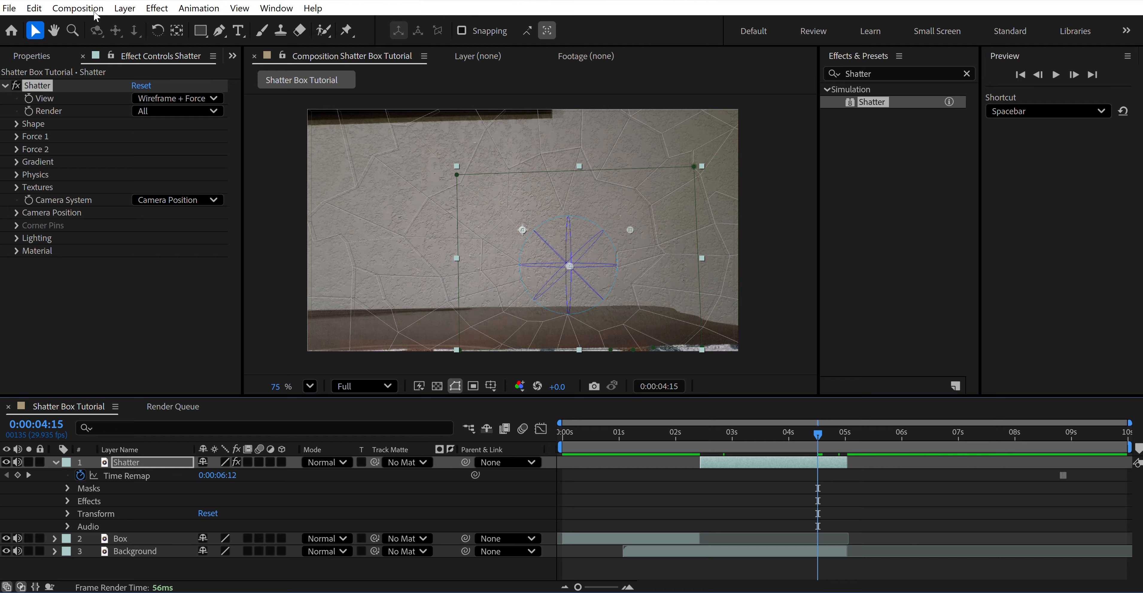
Step: Set the Shatter Box Tutorial composition's duration to 0:00:05:00 and move the current time to 0:00:01:25
click(78, 8)
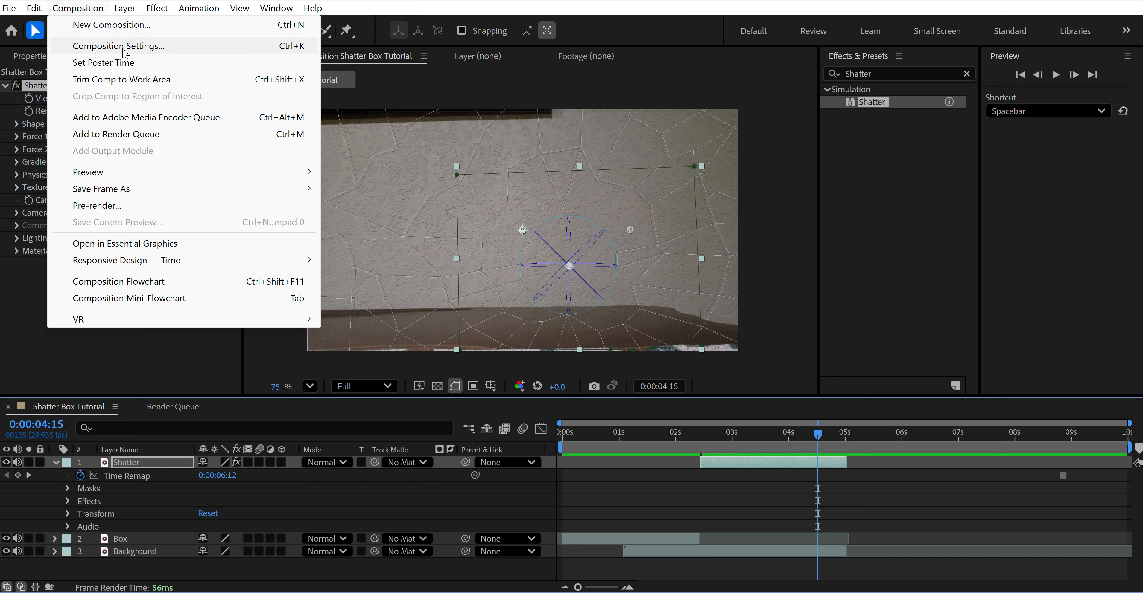
click(141, 48)
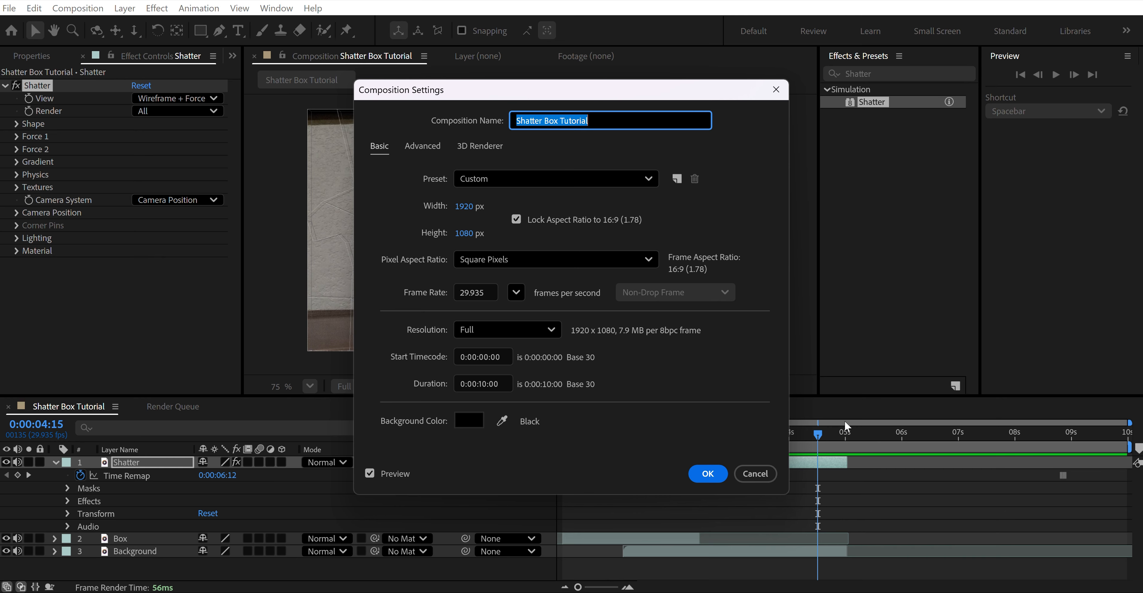
click(485, 382)
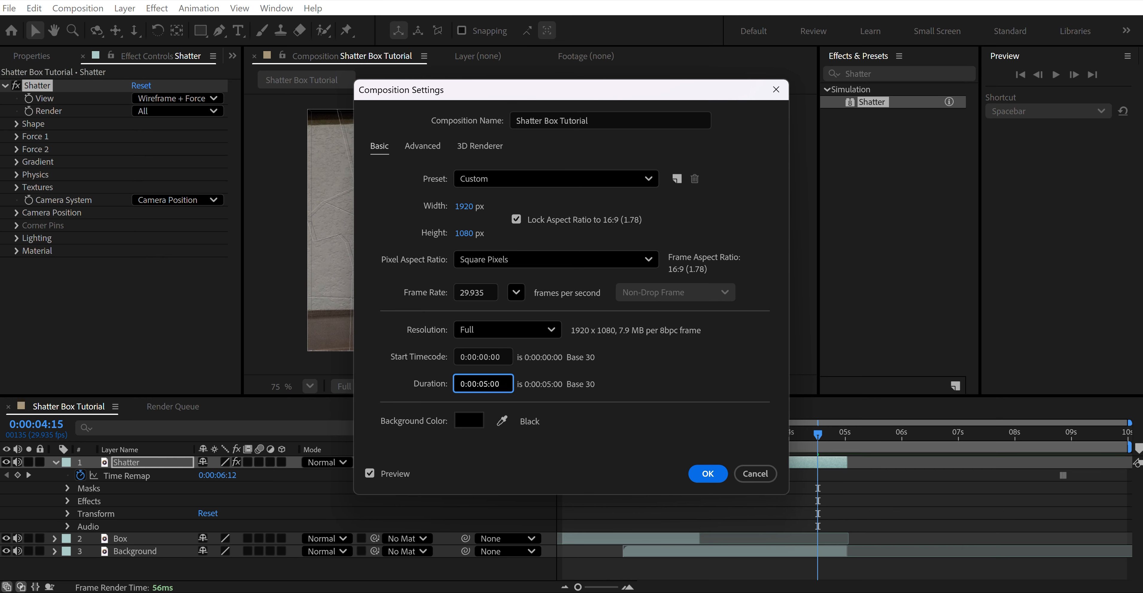
click(708, 474)
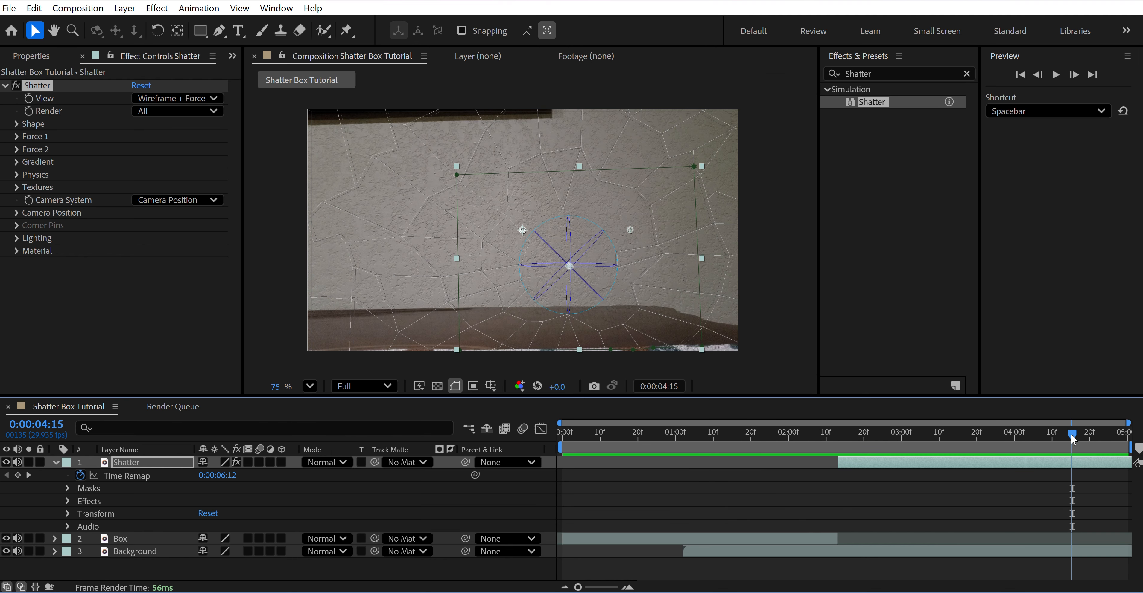
drag(1072, 439, 770, 499)
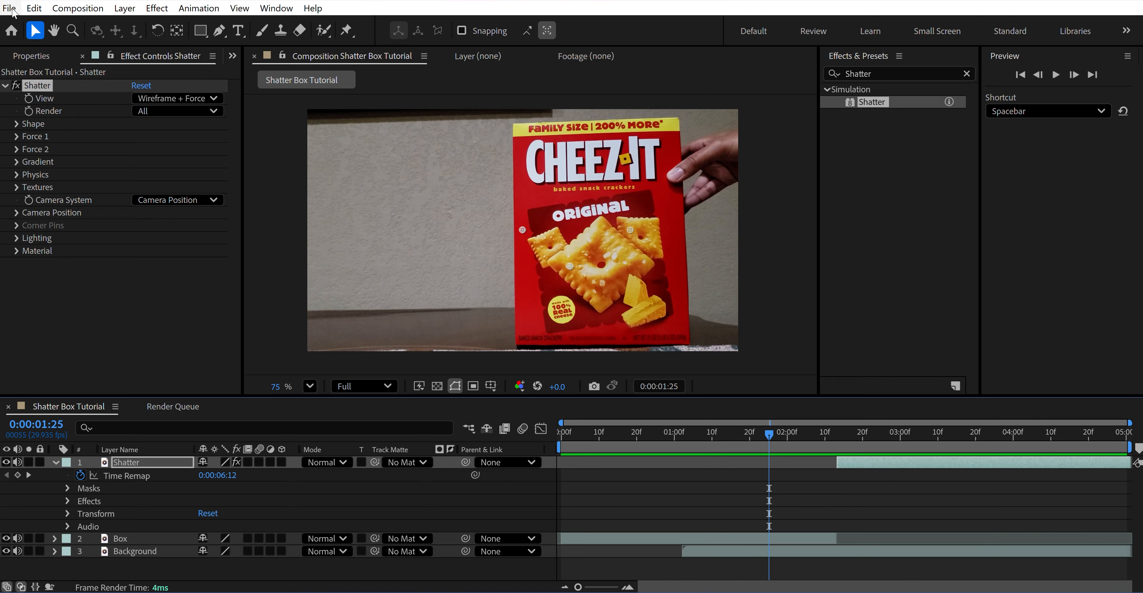
Step: Save the project and add the Shatter Box Tutorial composition to the Render Queue
key(ctrl+s)
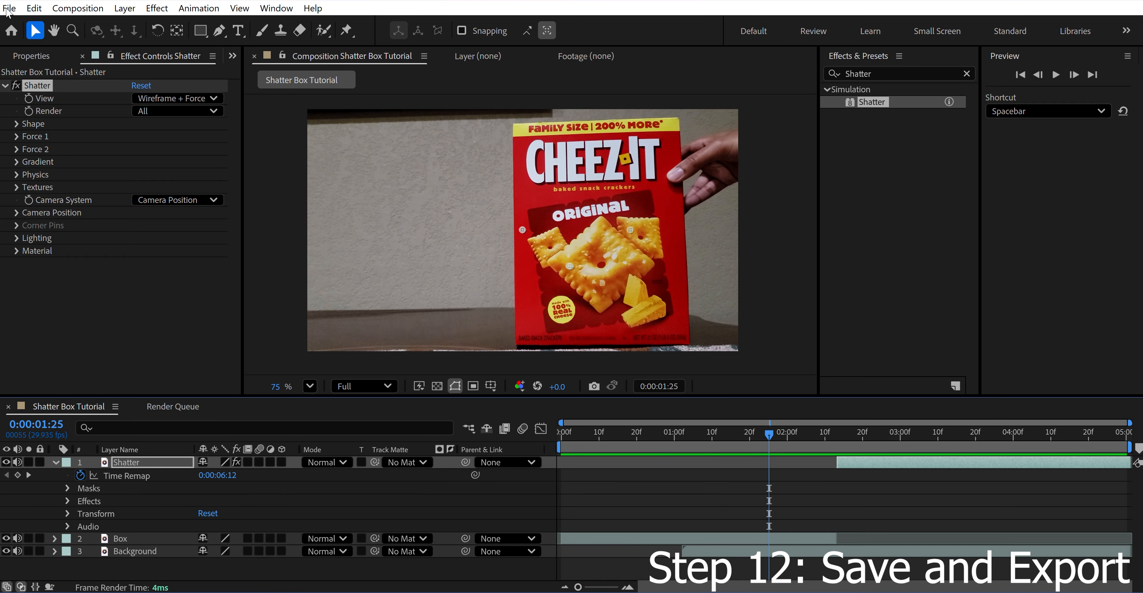
click(10, 9)
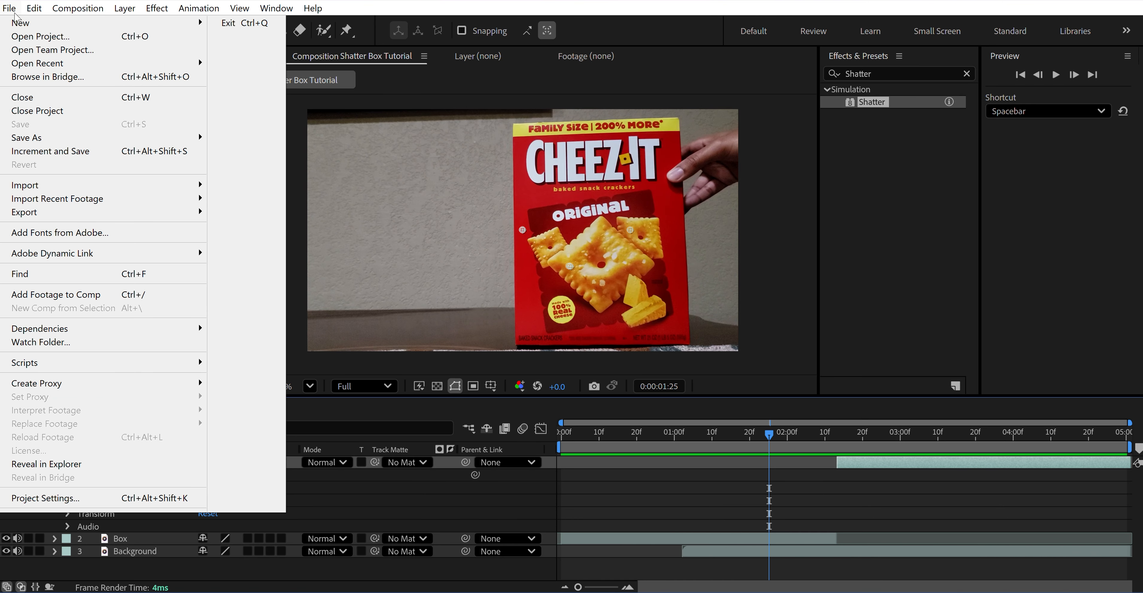
mouse_move(60, 215)
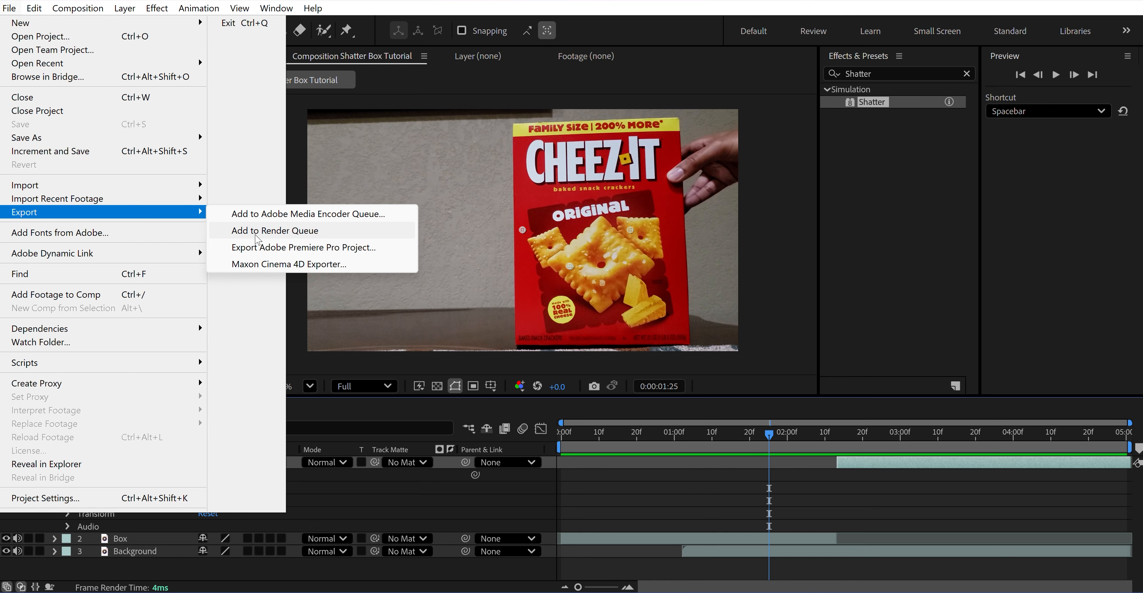
click(256, 235)
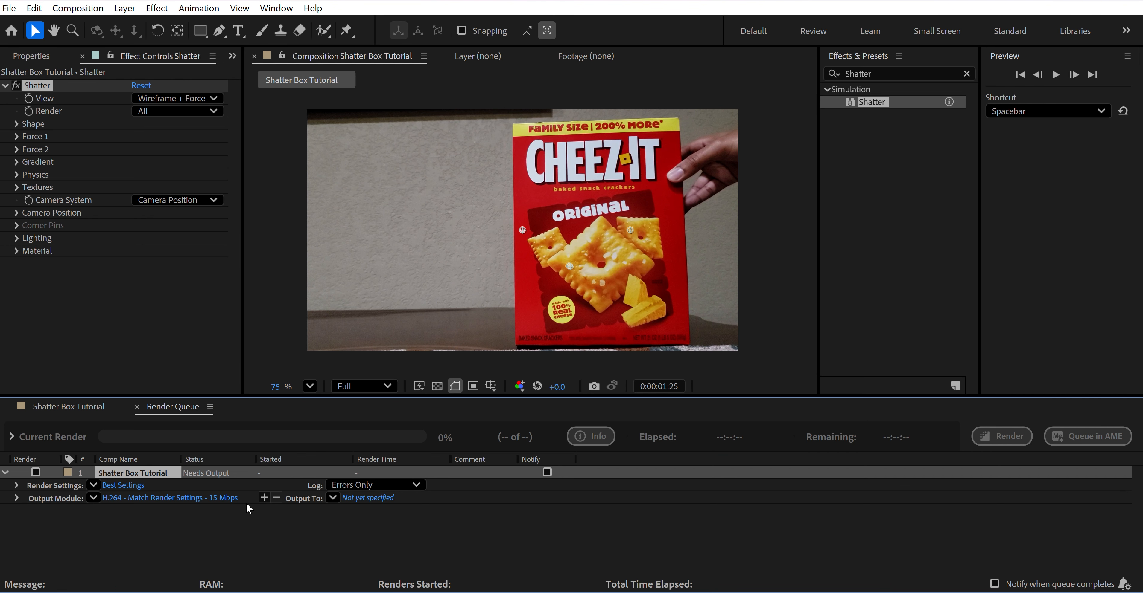